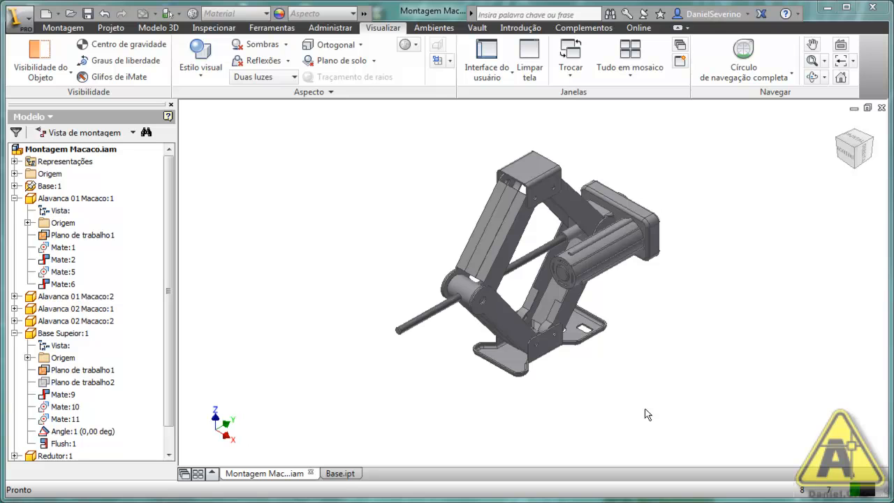
- Lower the jack assembly slightly by moving its upper base, and open the assembly in the Inventor Studio environment
drag(543, 187, 524, 218)
click(395, 231)
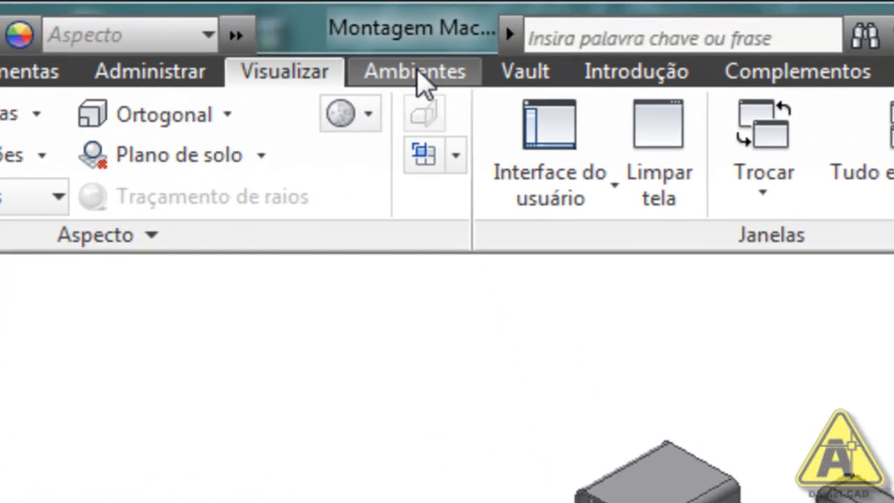
click(419, 75)
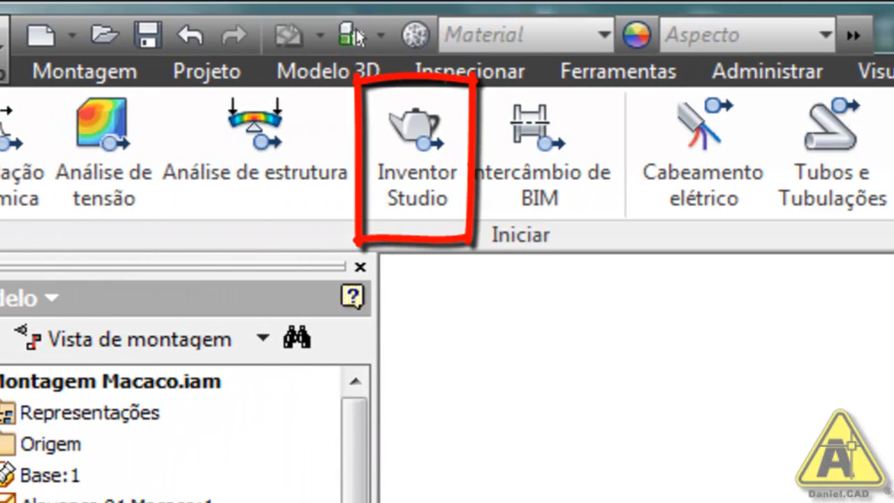
click(428, 194)
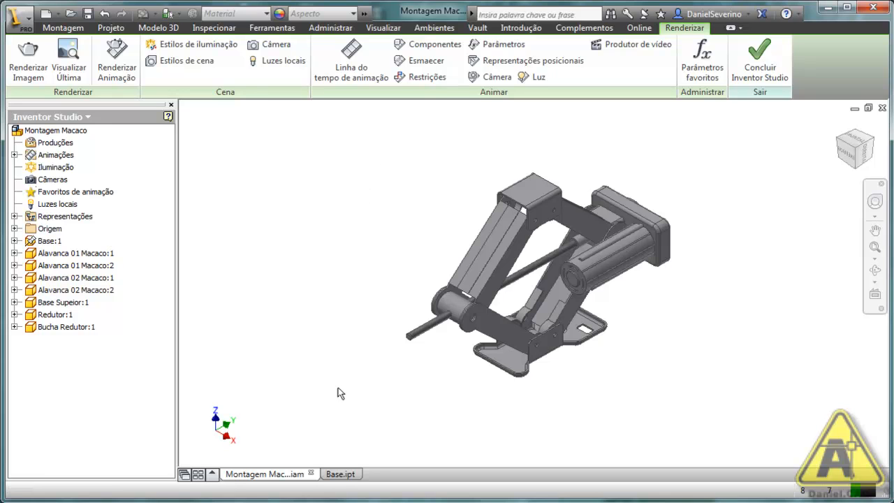
- Switch to the Base.ipt part and open it in the Inventor Studio environment
click(340, 473)
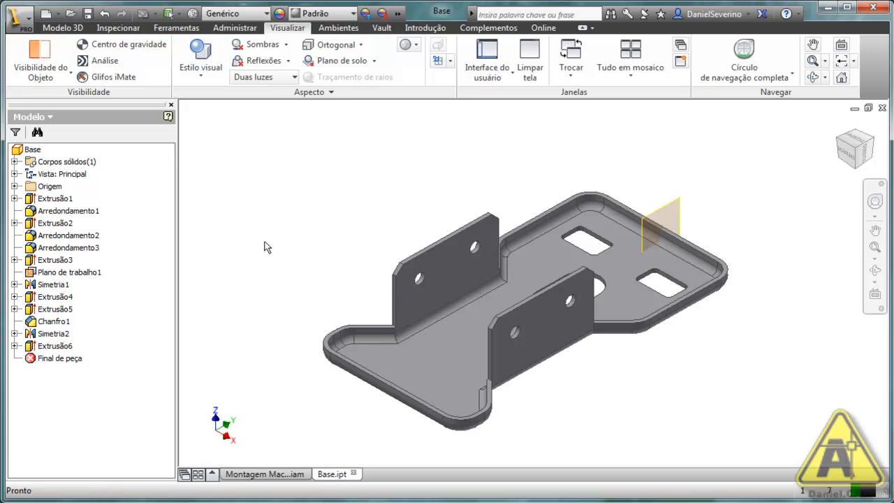
click(340, 28)
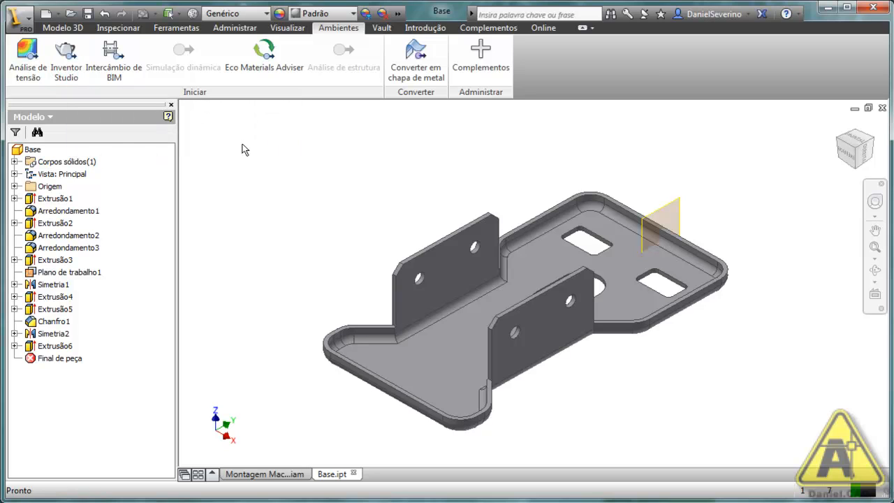
click(67, 70)
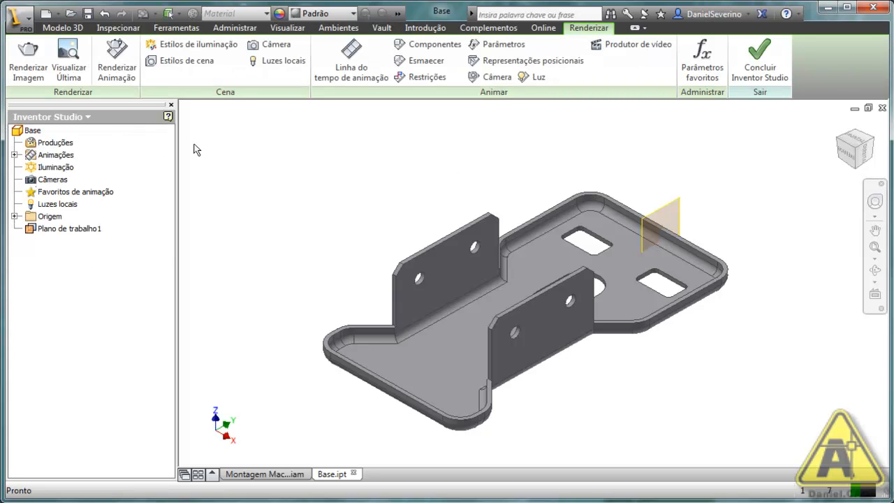
click(268, 474)
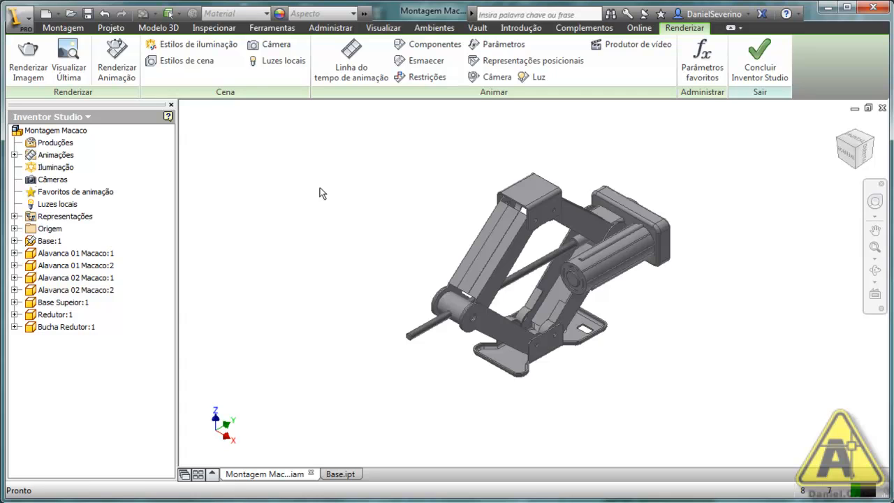
click(340, 474)
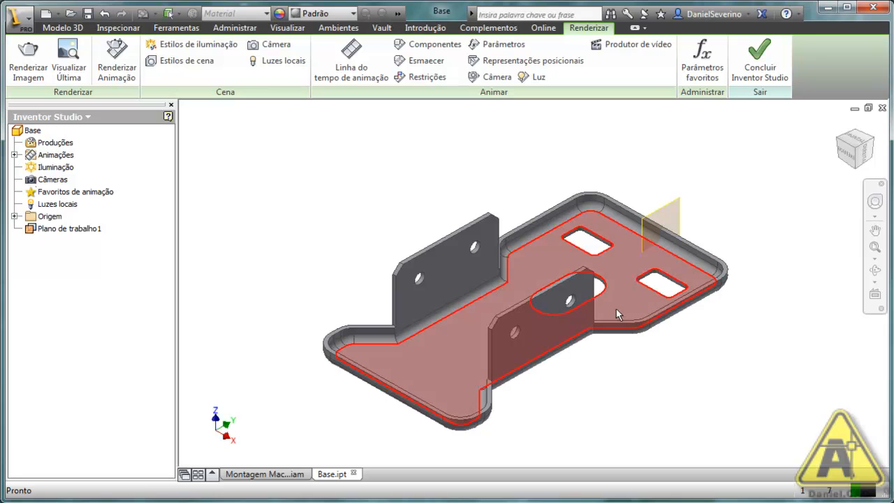
middle_drag(615, 306, 604, 277)
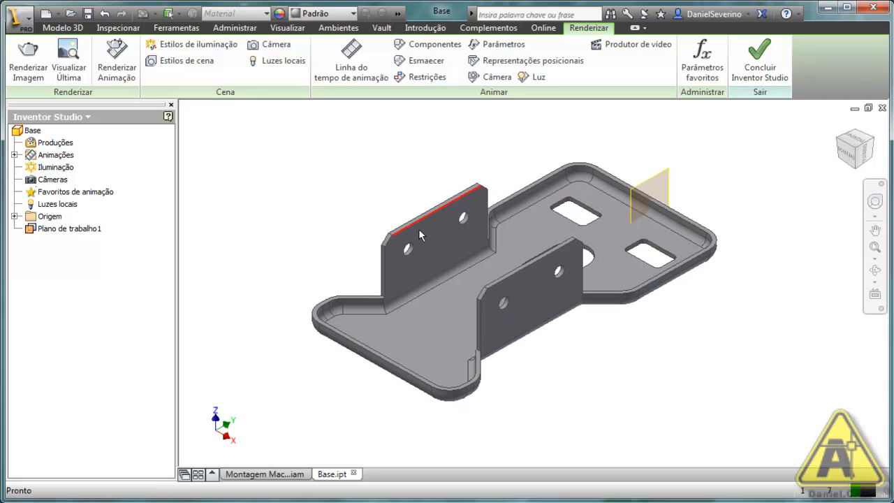
shift+middle_drag(465, 361, 432, 325)
key(F6)
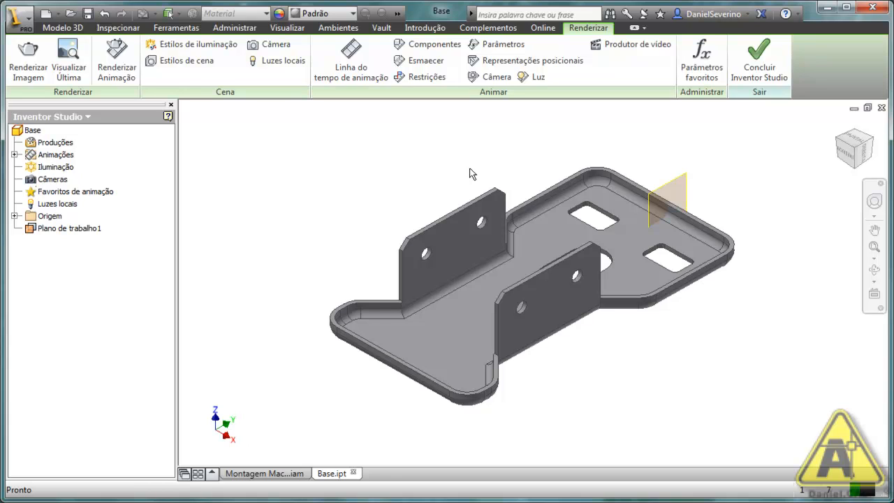
- Finish Inventor Studio for the Base part and return to part modelling
click(741, 81)
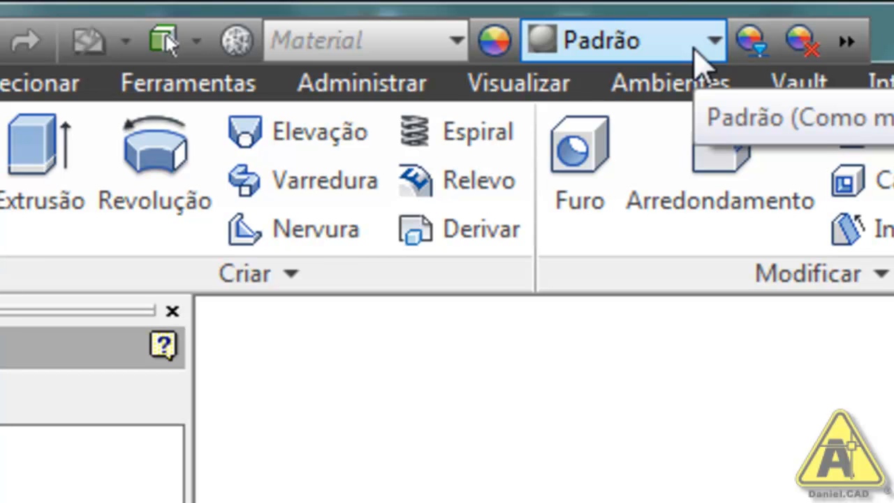
click(437, 41)
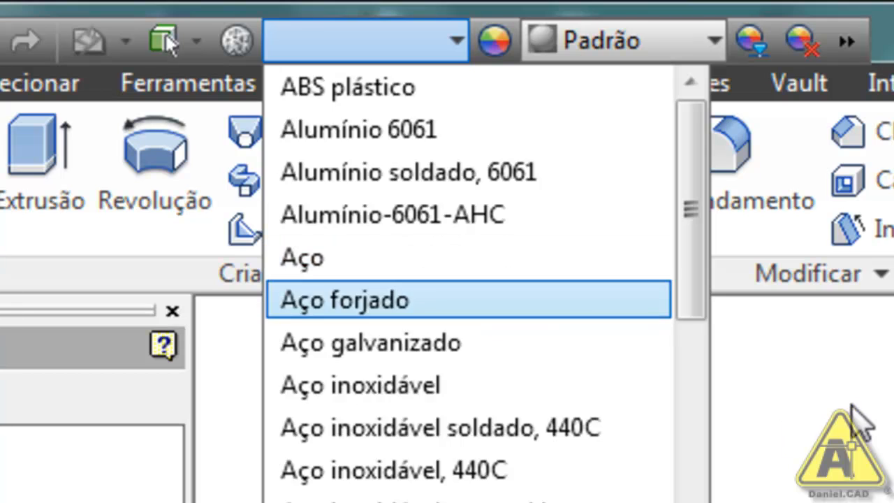
click(833, 374)
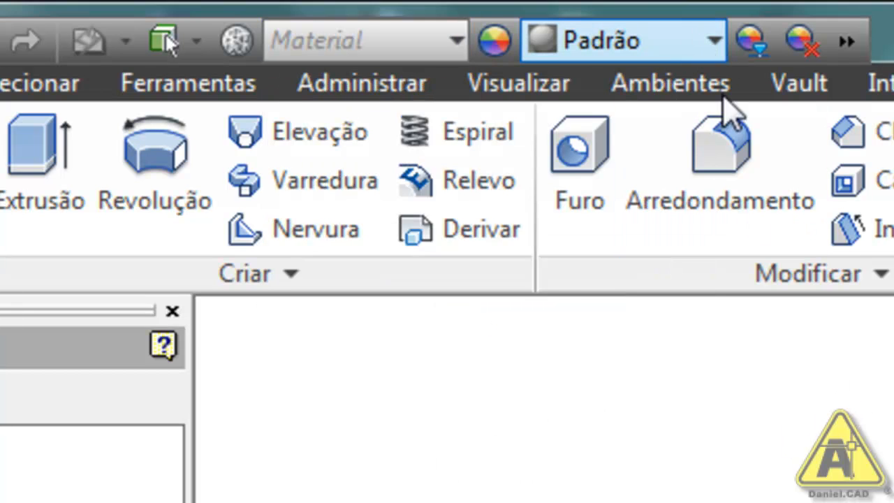
- Apply the Ferrugem appearance from the Inventor material library to the whole Base part
click(688, 50)
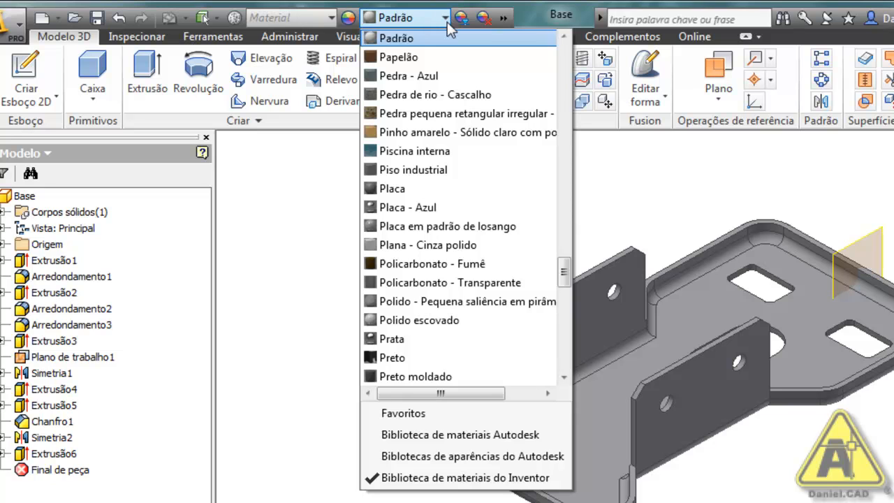
click(565, 206)
drag(565, 206, 567, 60)
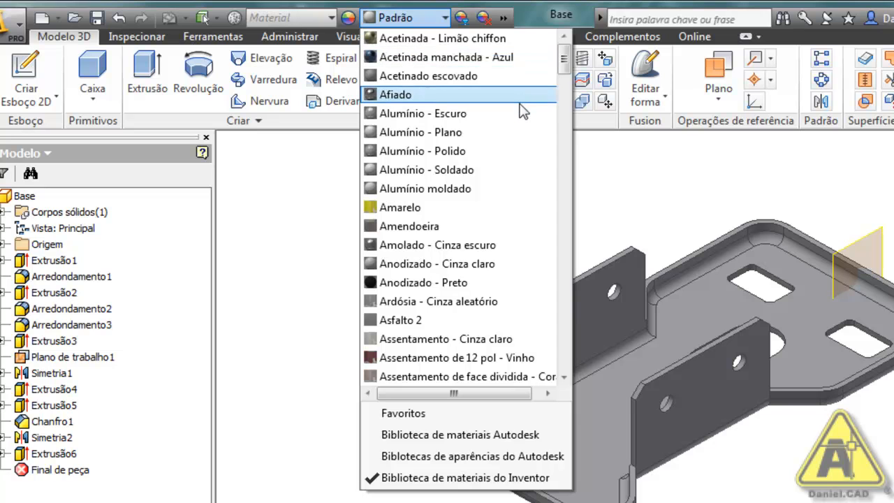
click(565, 109)
drag(563, 125, 562, 100)
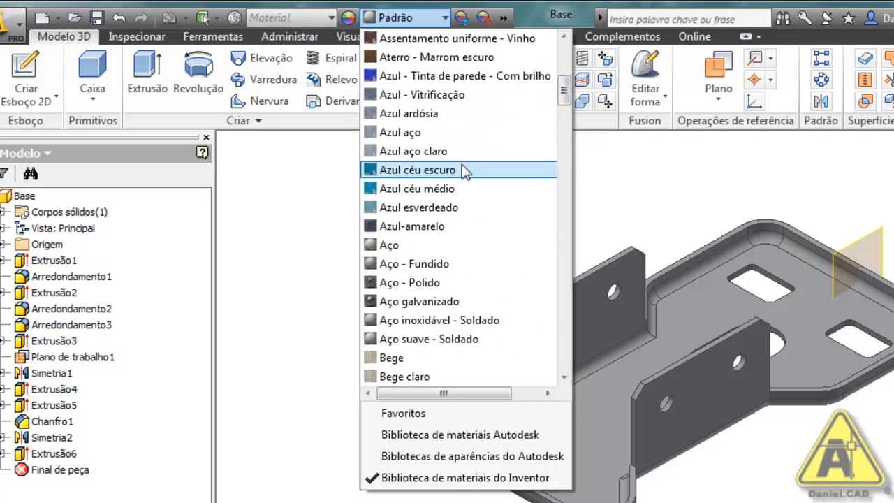
drag(563, 108, 563, 210)
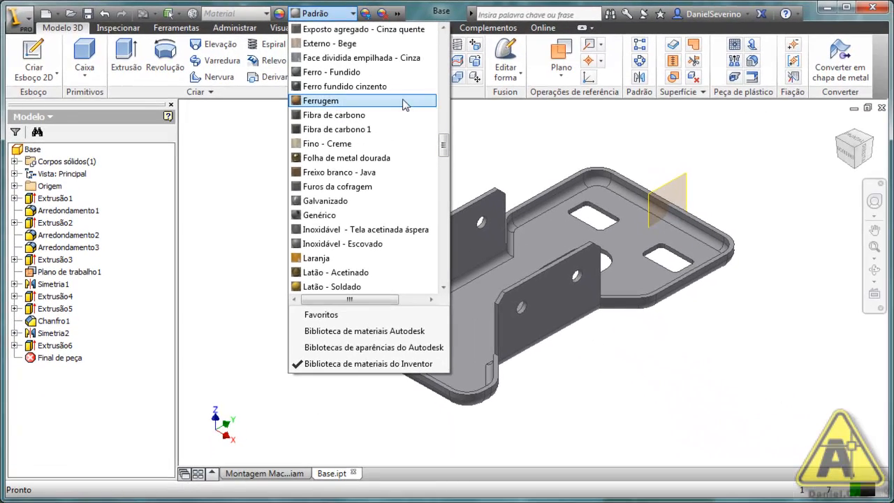
click(403, 101)
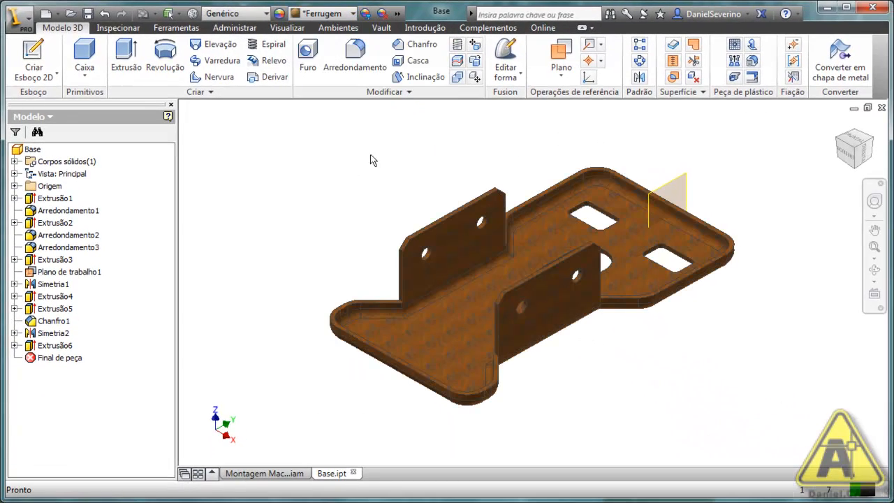
- Adjust the Ferrugem appearance on the Base part by enlarging its texture scale, and accept the change
scroll(402, 361, up, 8)
scroll(411, 337, down, 3)
middle_drag(532, 208, 503, 262)
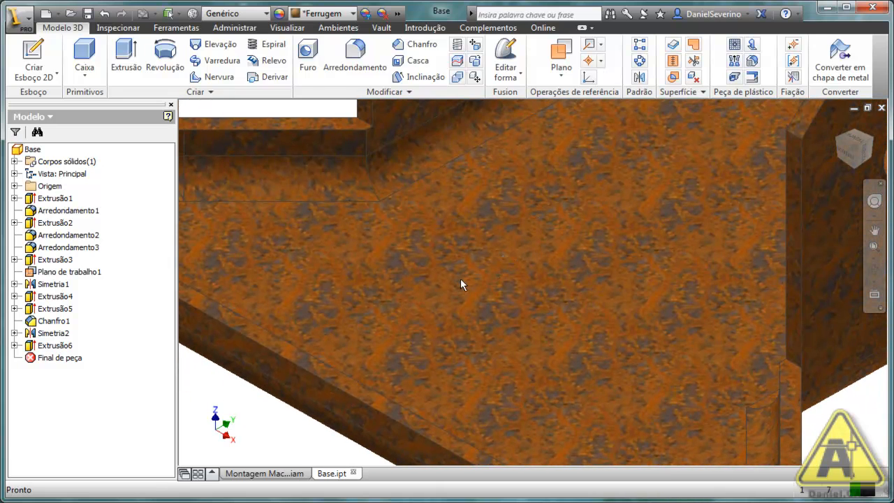
scroll(466, 273, down, 5)
scroll(481, 252, up, 3)
scroll(488, 247, down, 3)
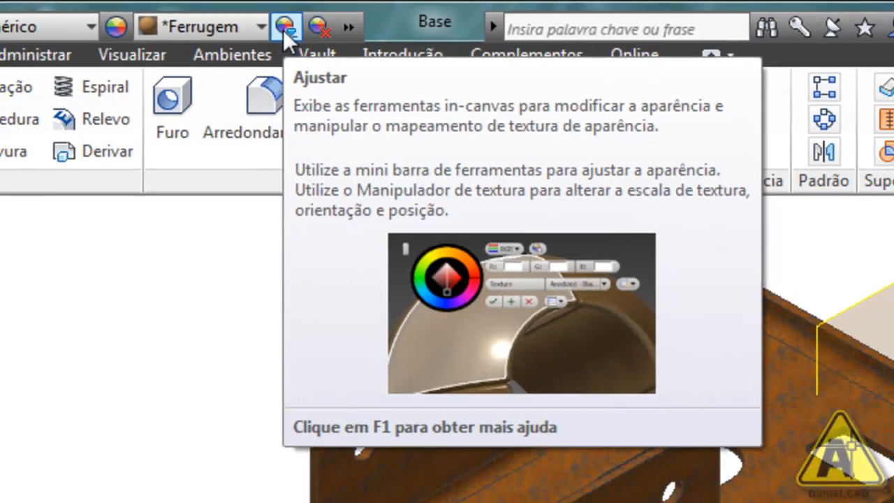
click(266, 32)
middle_drag(702, 305, 642, 323)
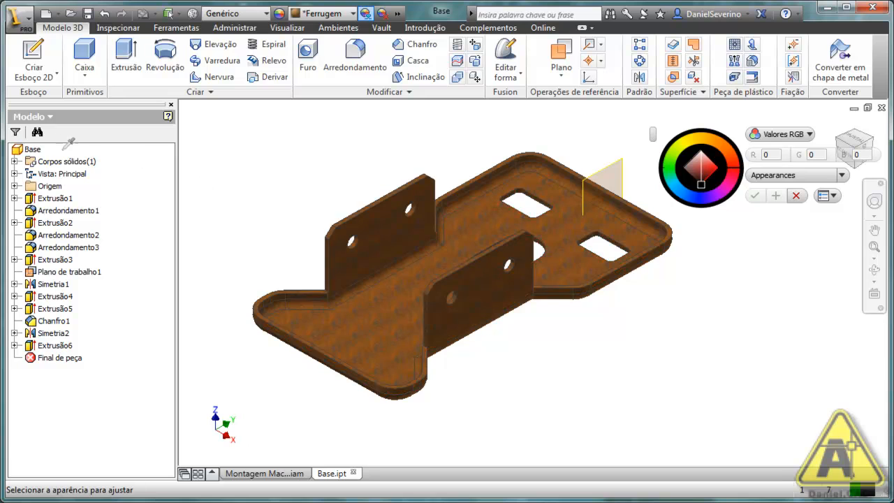
click(462, 311)
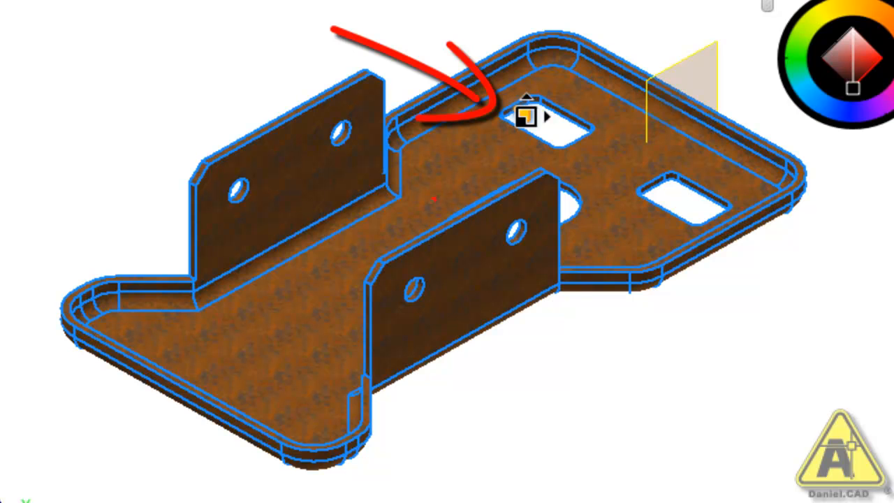
click(525, 116)
mouse_move(538, 112)
mouse_down()
mouse_move(553, 106)
mouse_move(513, 125)
mouse_move(555, 114)
mouse_move(535, 112)
mouse_up()
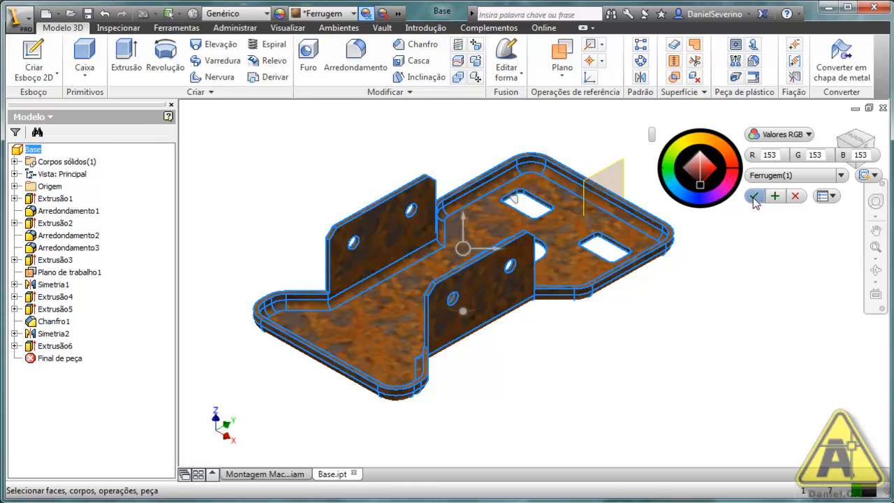
click(754, 198)
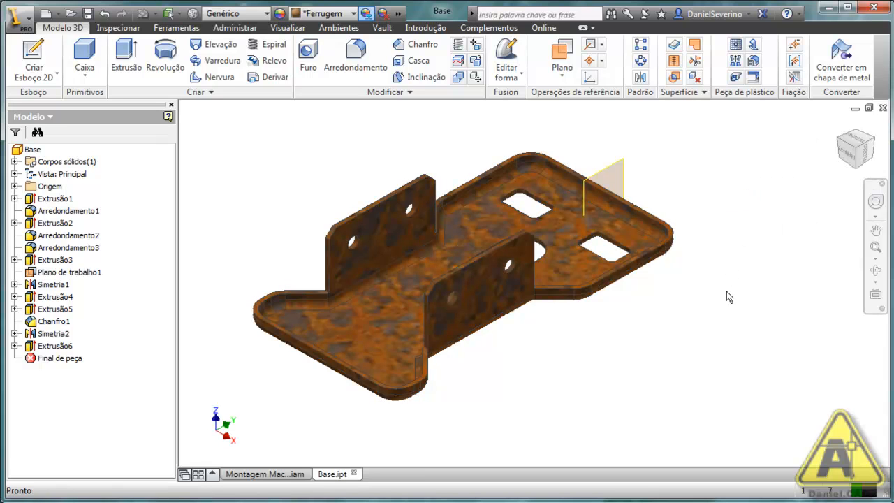
shift+middle_drag(542, 365, 473, 358)
key(F6)
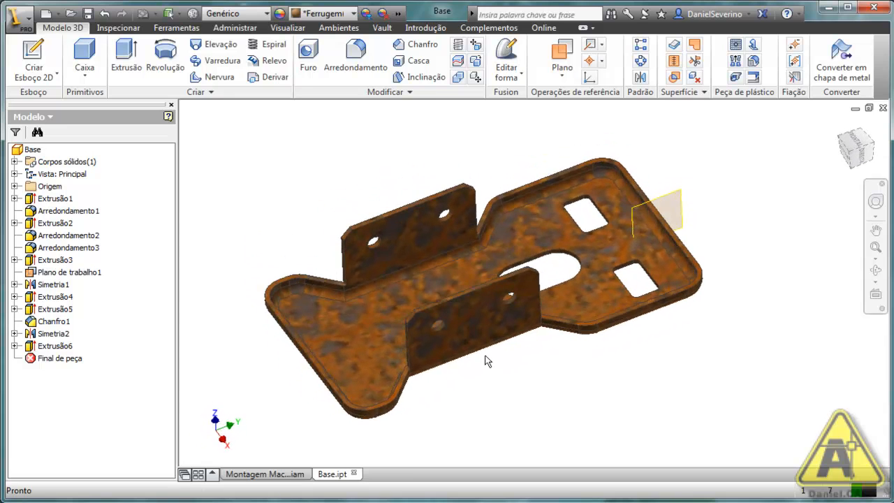
middle_drag(608, 383, 583, 349)
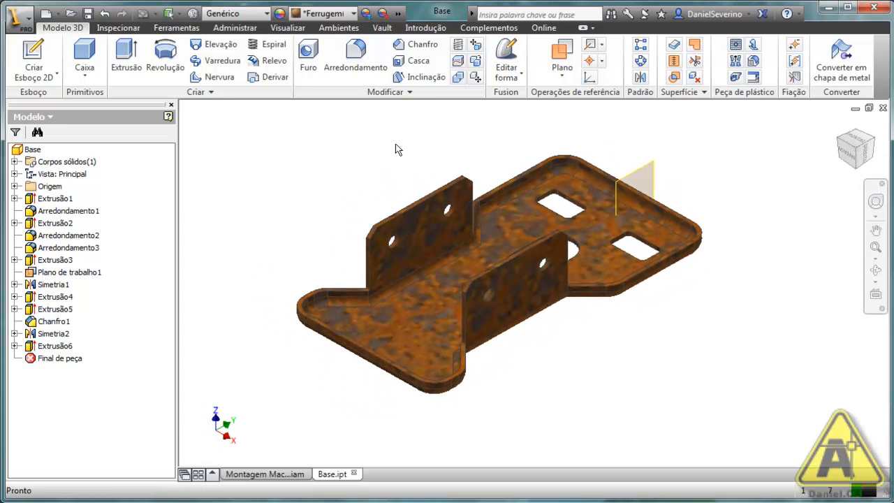
click(353, 13)
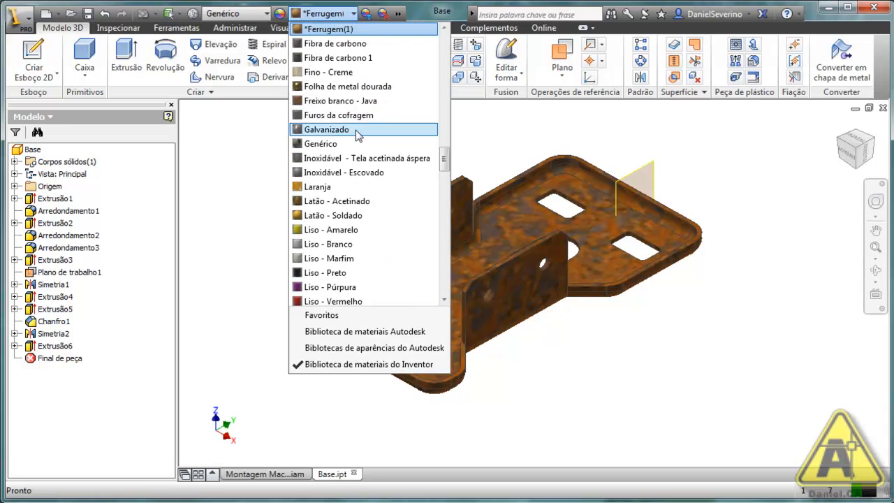
scroll(446, 160, down, 8)
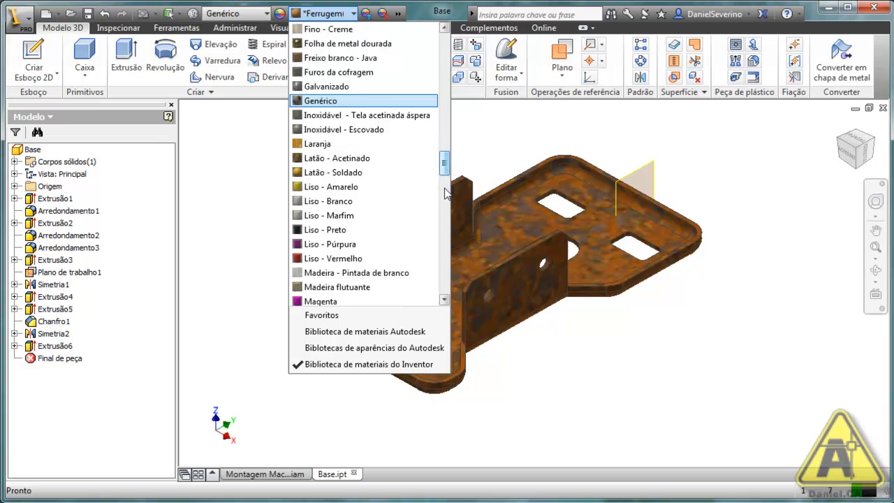
click(241, 214)
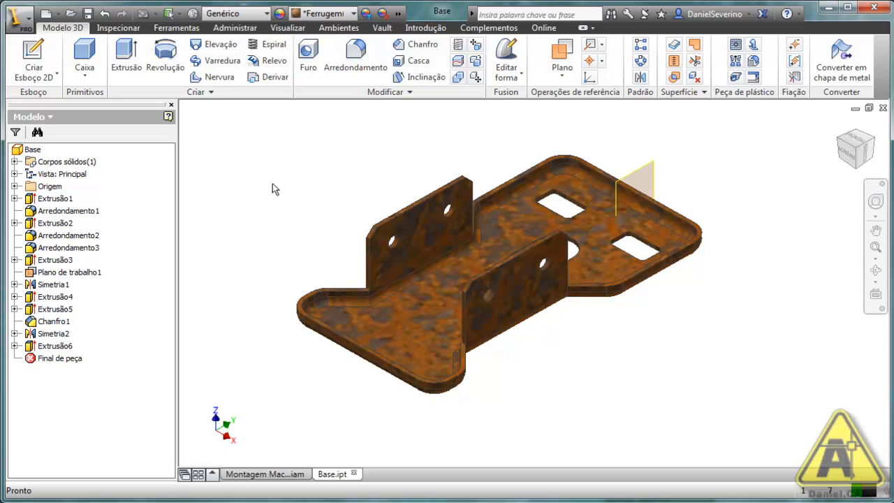
- Set the Base part's view to perspective projection and rotate the model to inspect it
click(288, 27)
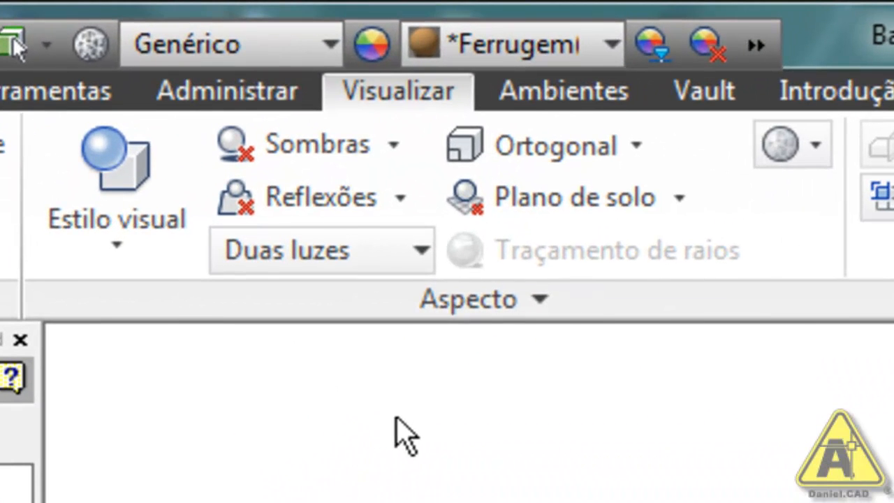
click(638, 146)
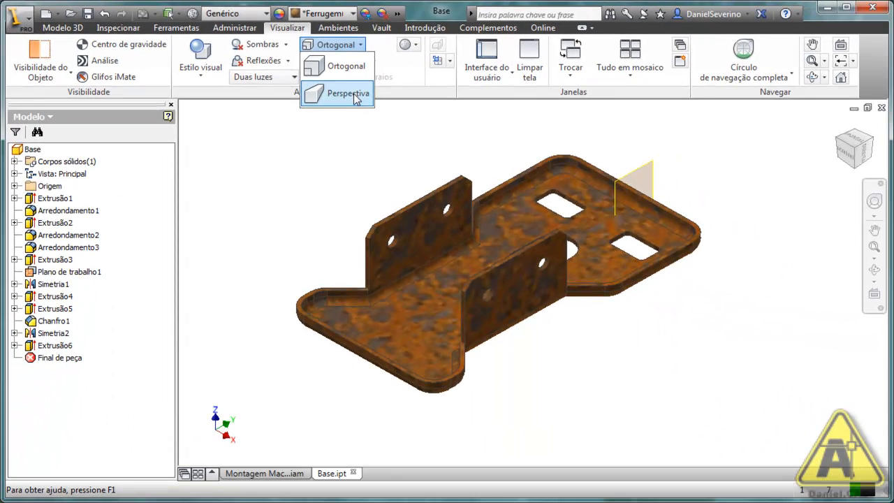
click(596, 303)
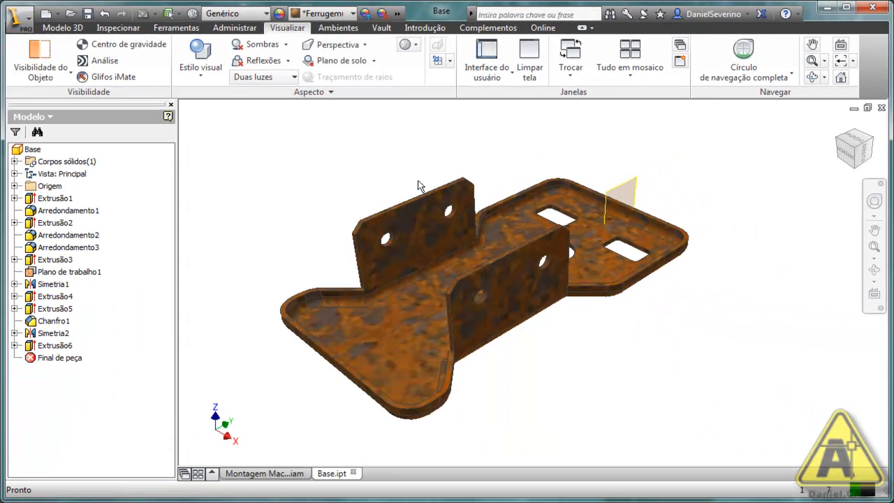
key(F4)
drag(520, 374, 729, 362)
drag(592, 271, 479, 259)
key(Escape)
- Compare the projections by changing the view to orthographic, rotating the Base part, and restoring perspective
click(338, 44)
click(340, 65)
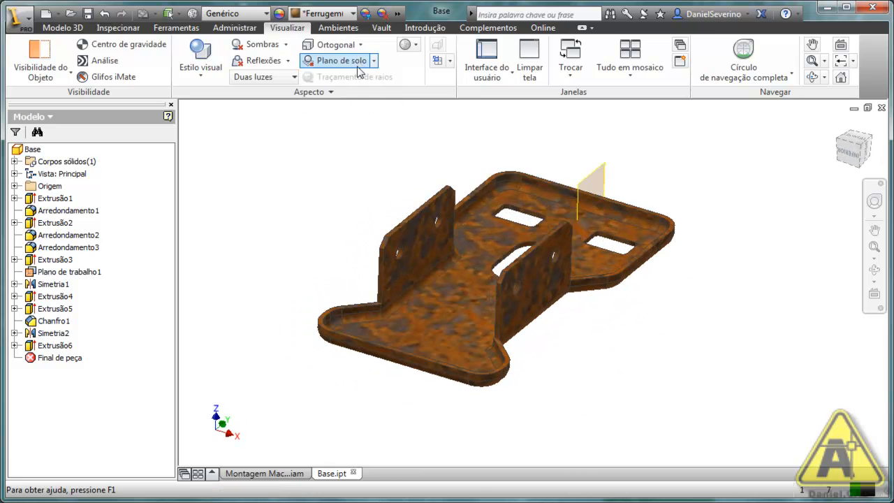
key(F4)
drag(605, 340, 555, 251)
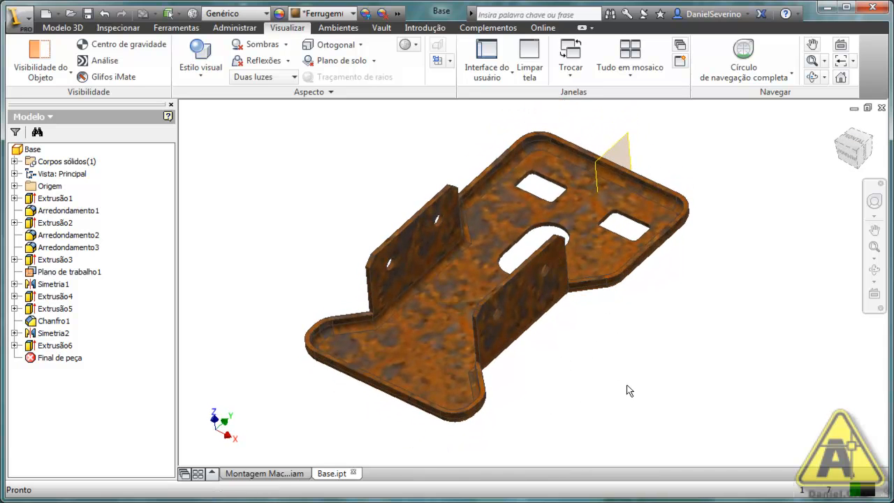
click(338, 44)
click(341, 87)
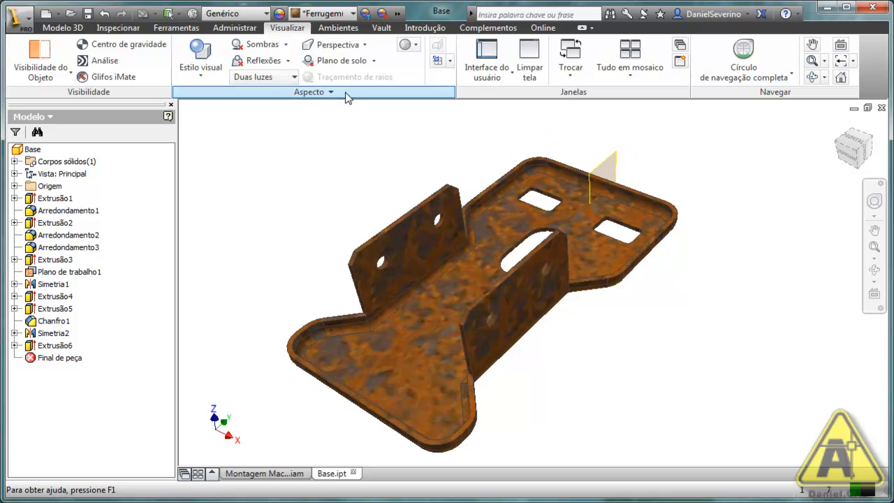
- Inspect the rusted Base part from a lower angle and at closer range
key(F4)
drag(471, 296, 471, 247)
mouse_move(571, 281)
middle_down()
mouse_move(612, 263)
mouse_move(585, 264)
mouse_move(588, 281)
middle_up()
middle_drag(576, 315, 588, 299)
scroll(620, 319, down, 1)
scroll(619, 307, up, 5)
scroll(623, 316, down, 1)
scroll(623, 320, down, 1)
middle_drag(606, 350, 632, 333)
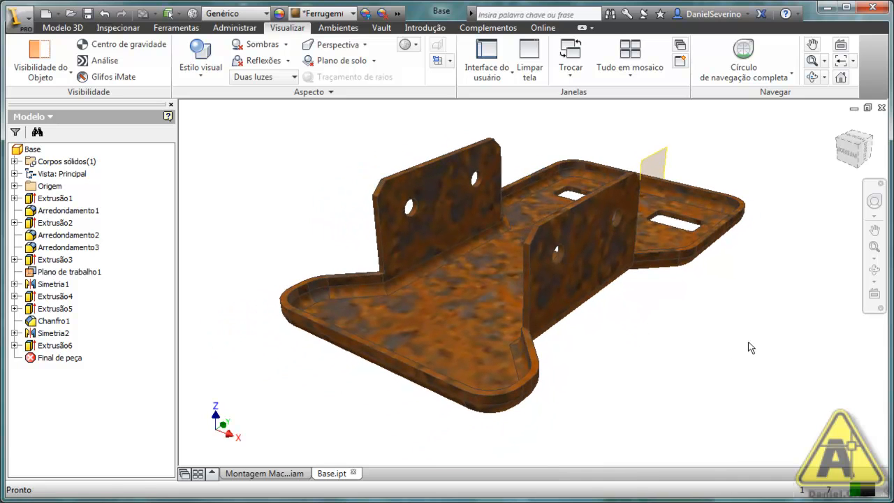
- Enter the Inventor Studio environment for the Base part and open the lighting styles beside the model
click(338, 27)
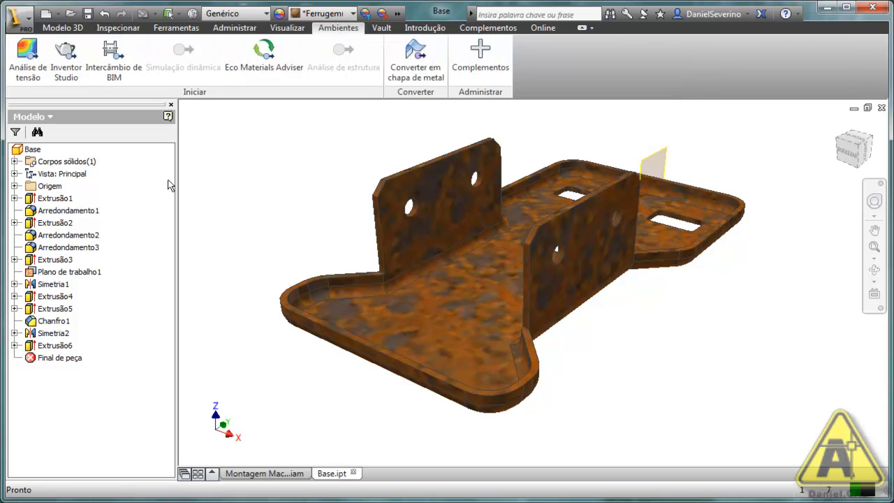
click(68, 62)
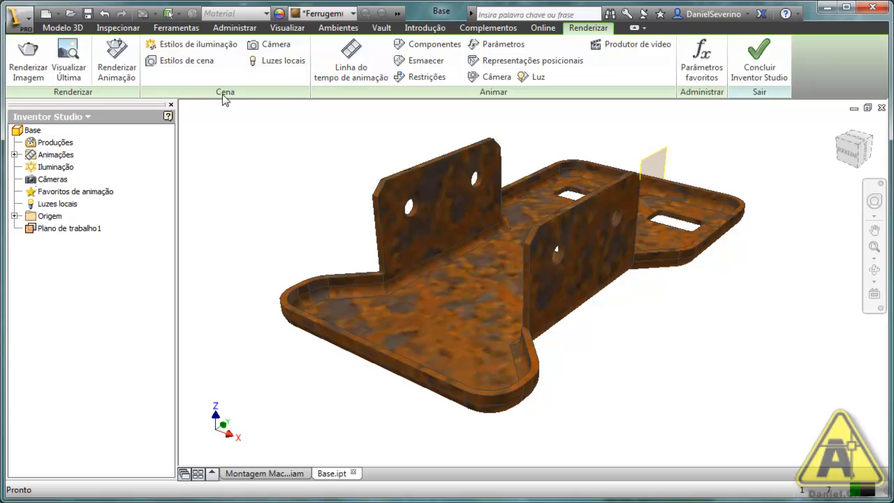
click(209, 51)
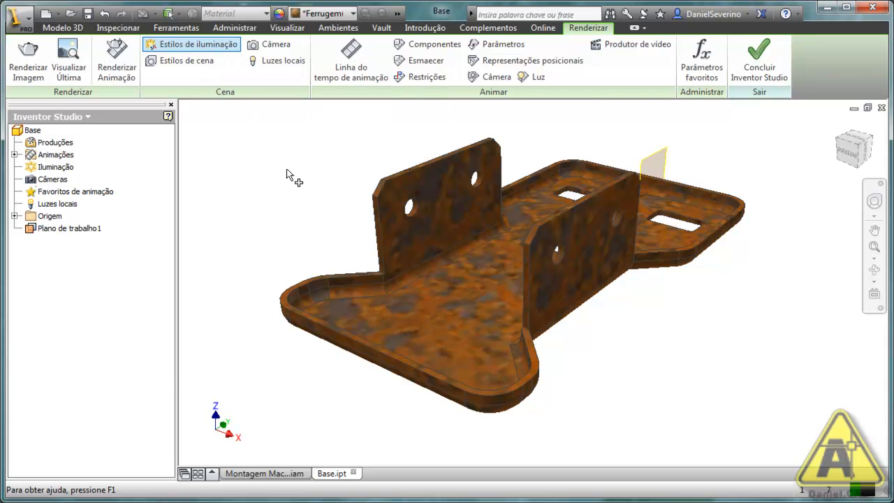
drag(342, 110, 193, 83)
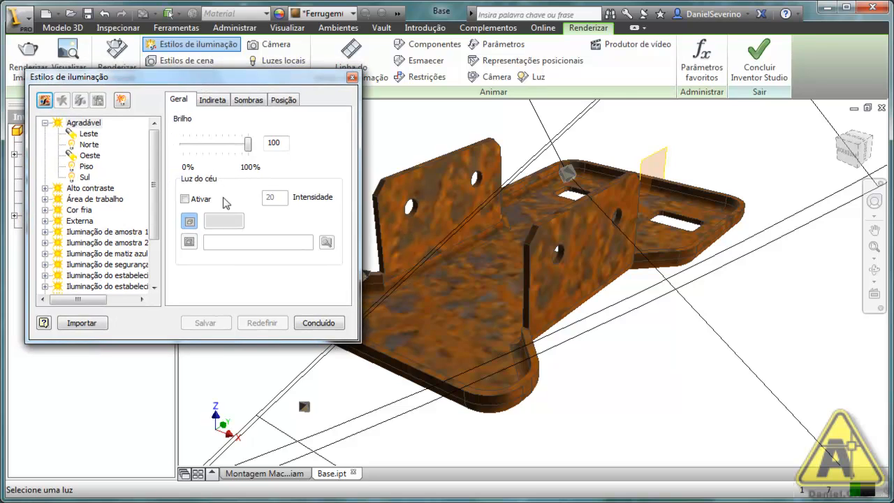
- Preview the Agradável, Alto contraste and Área de trabalho lighting styles on the Base part, examining the light positions around it
click(91, 125)
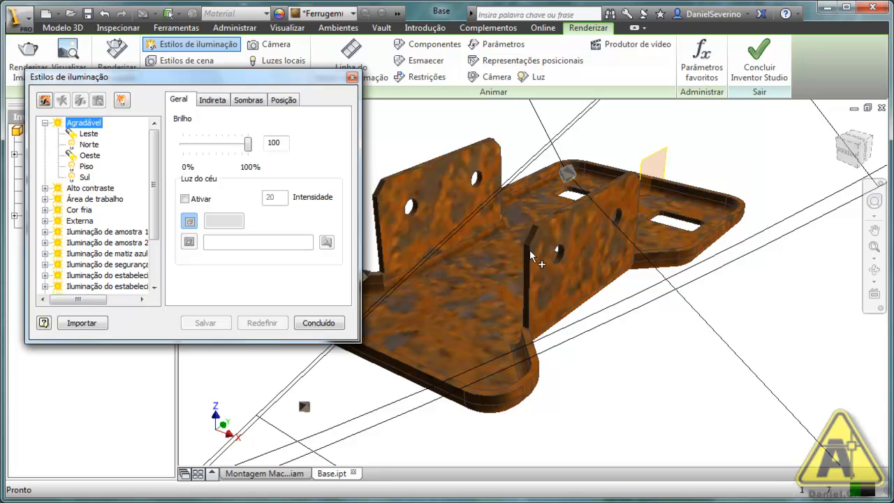
click(44, 123)
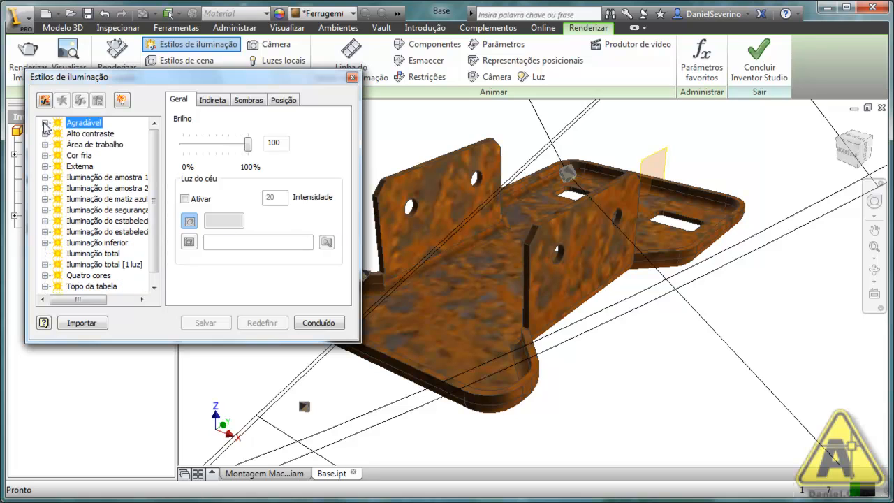
click(89, 134)
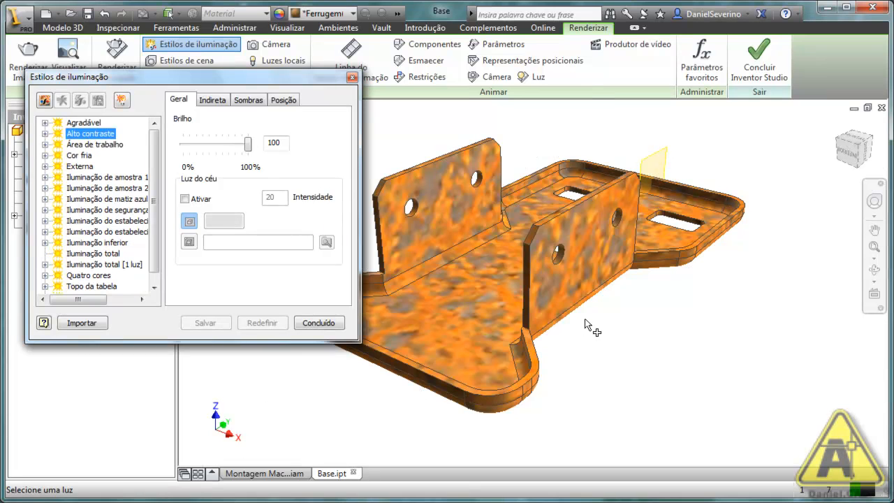
click(98, 144)
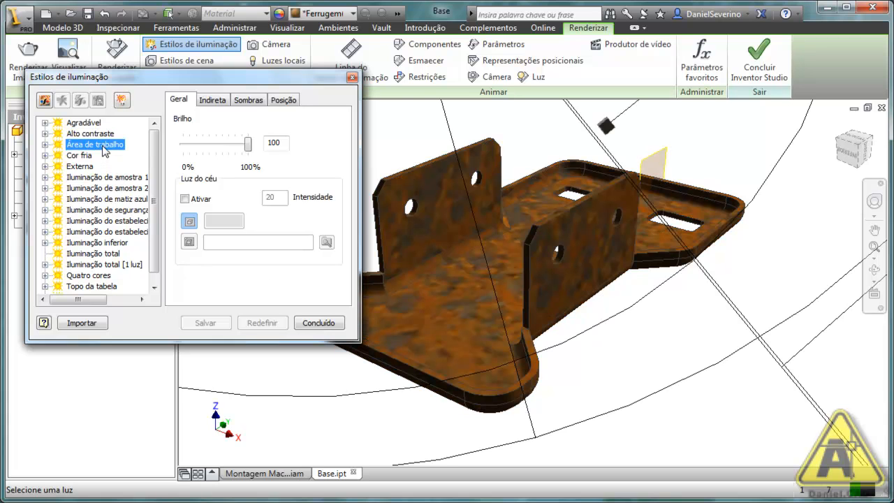
scroll(484, 231, down, 5)
middle_drag(482, 195, 505, 259)
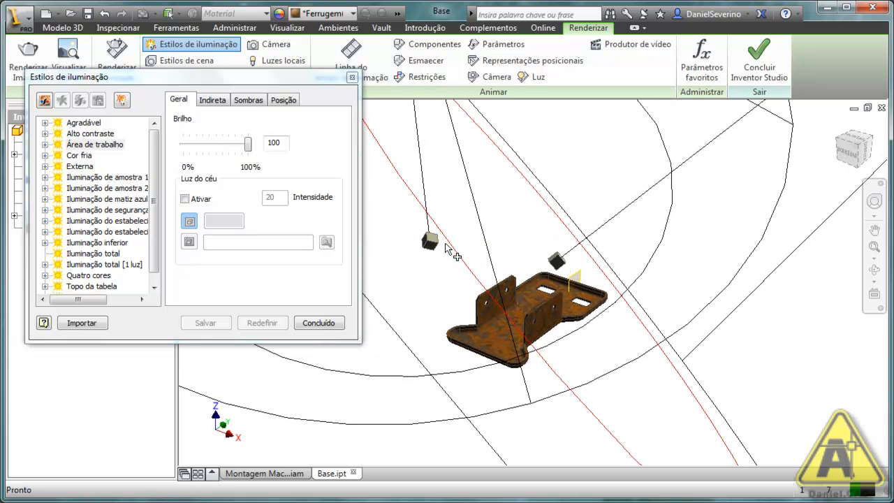
scroll(526, 296, up, 5)
middle_drag(526, 296, 534, 229)
scroll(547, 195, down, 2)
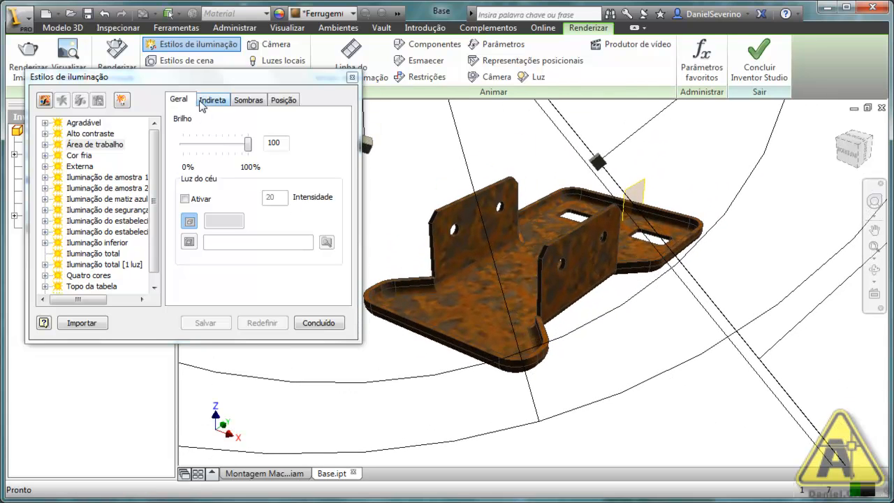
- Try the brightness and sky light options of the Área de trabalho lighting style, leaving the sky light off
mouse_move(250, 145)
mouse_down()
mouse_move(213, 144)
mouse_move(264, 149)
mouse_up()
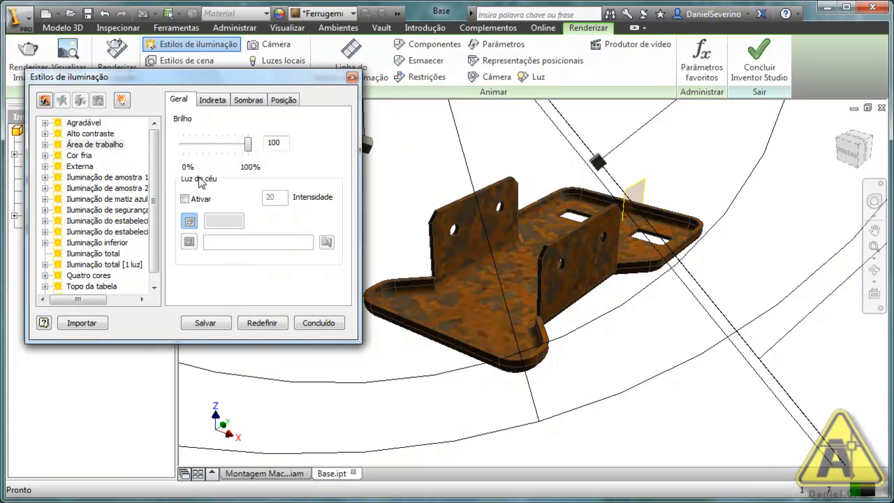
click(200, 199)
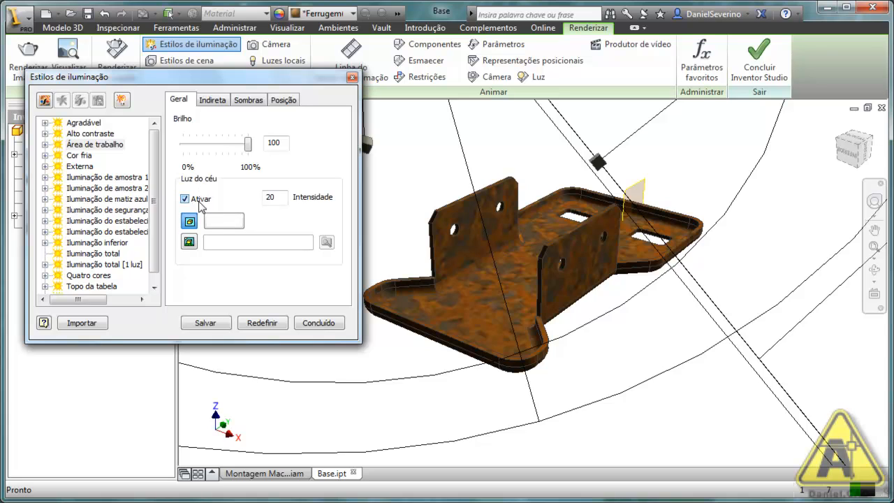
click(199, 200)
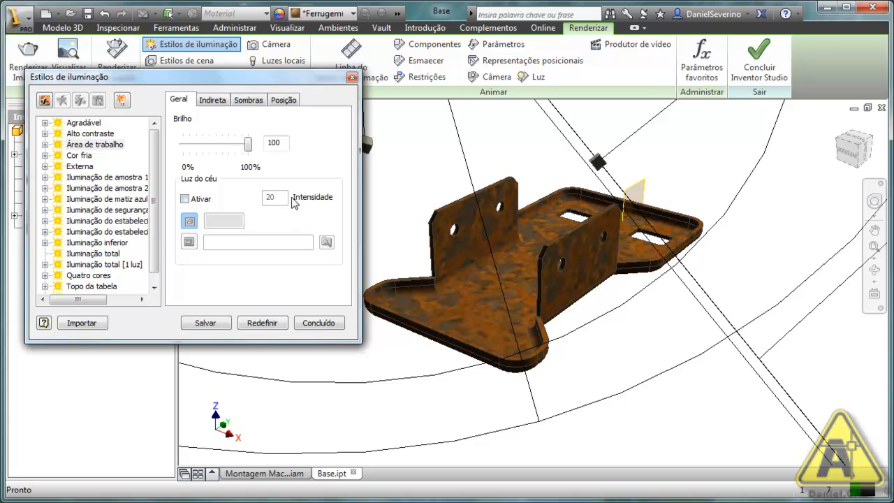
click(199, 201)
click(199, 200)
- Review the indirect light, shadow and position settings of the Área de trabalho lighting style
click(215, 102)
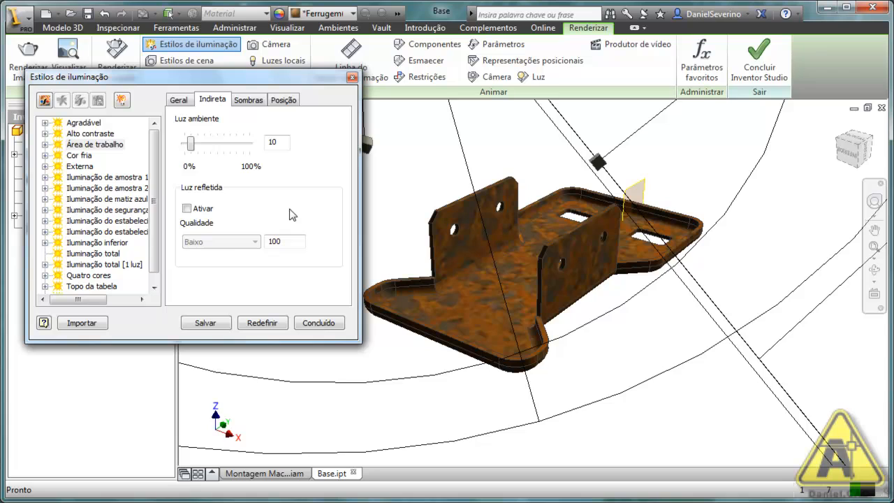
click(252, 105)
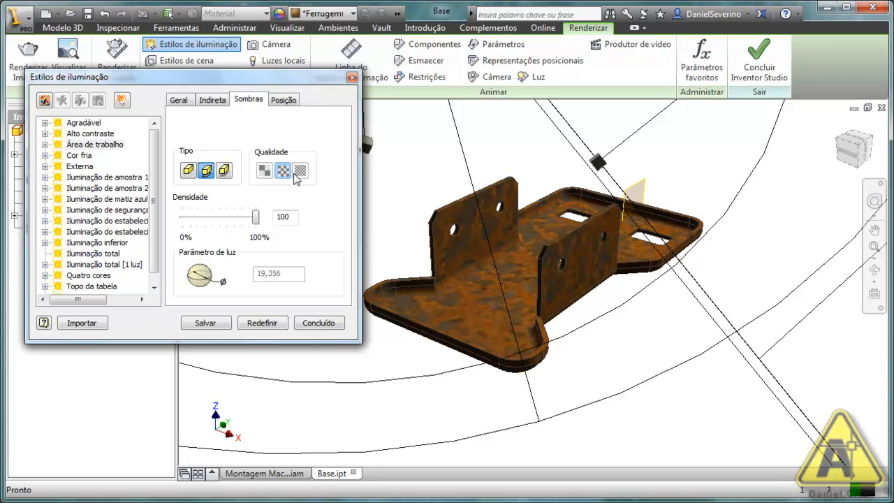
click(282, 102)
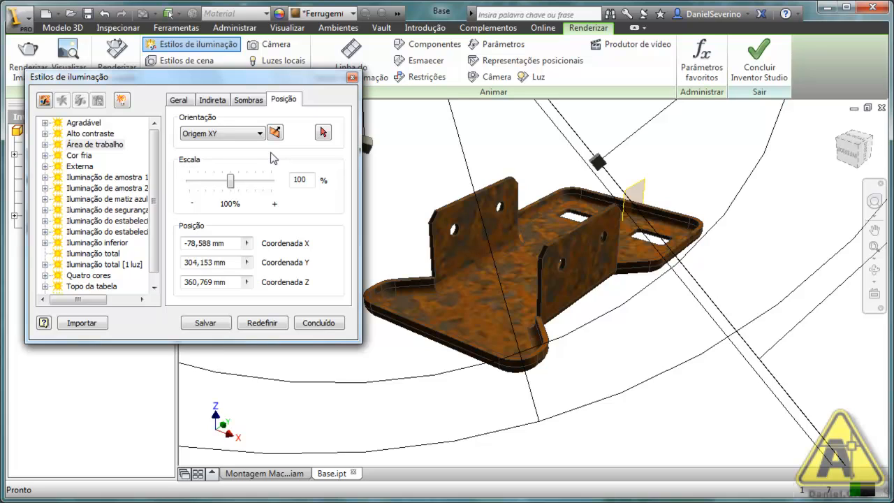
- Try a 98% scale on the Área de trabalho lighting style and discard the change while switching to Cor fria
drag(229, 182, 229, 184)
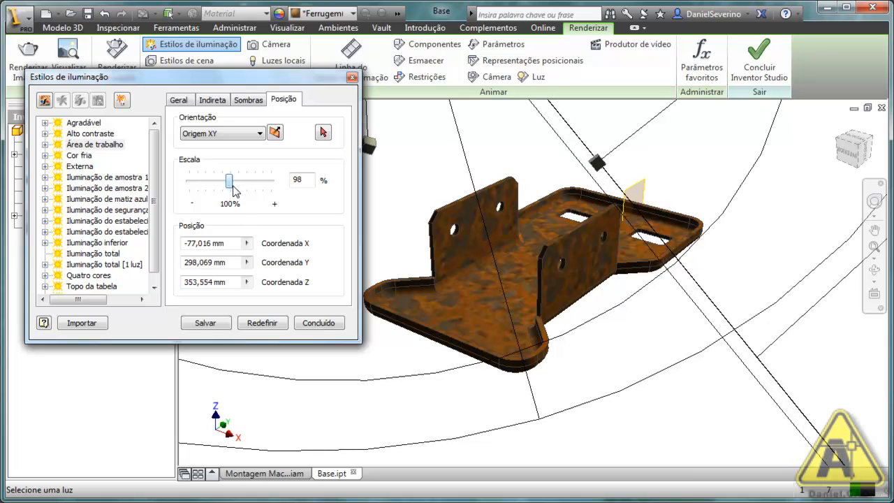
scroll(158, 179, down, 1)
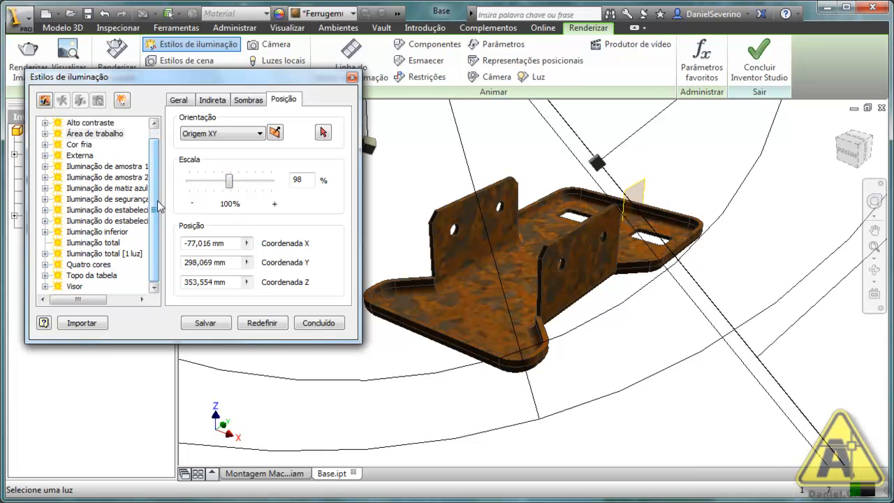
click(88, 148)
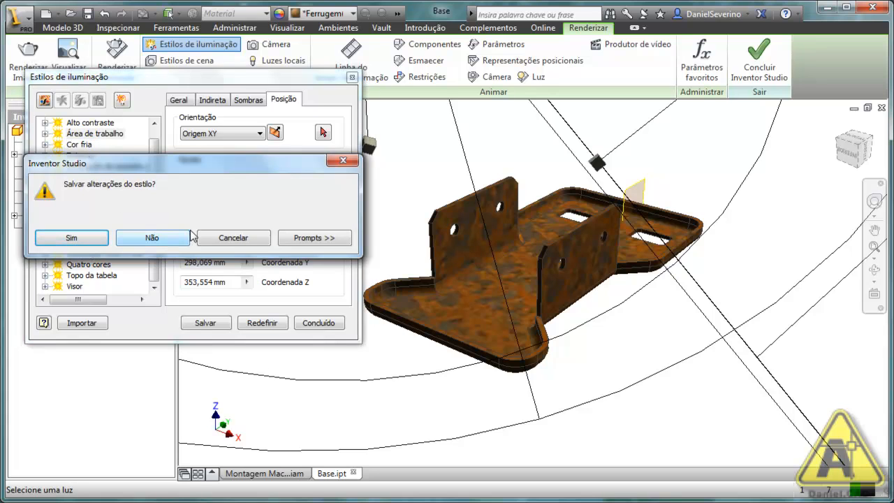
click(169, 241)
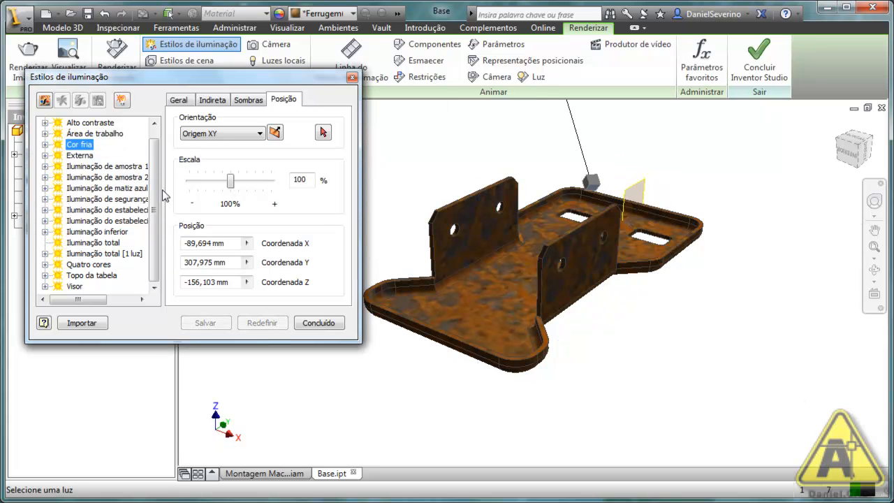
- Preview the lighting styles from Externa through the two Iluminação de amostra styles and the blue-tint style to Iluminação do estabelecimento
click(81, 155)
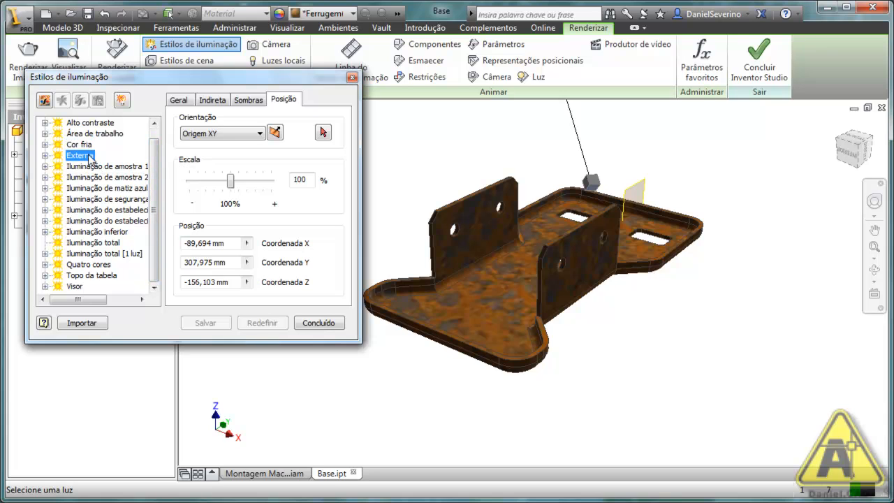
click(89, 168)
click(104, 177)
click(108, 188)
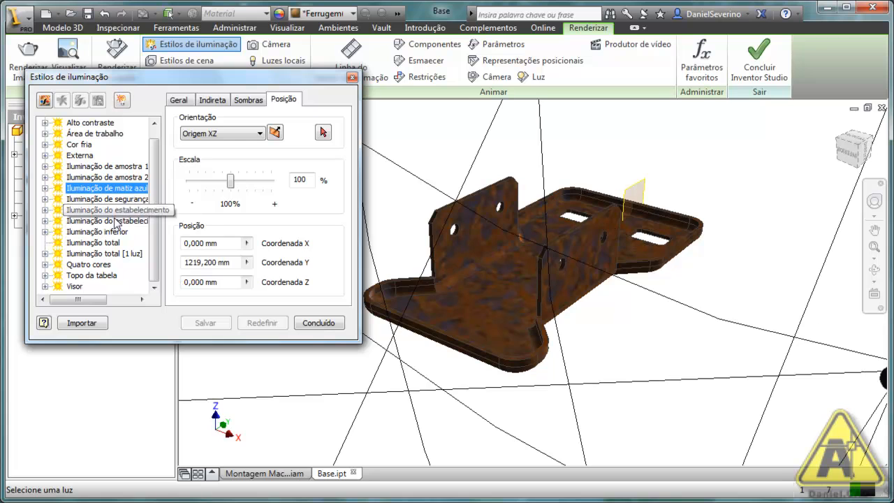
click(179, 100)
click(105, 210)
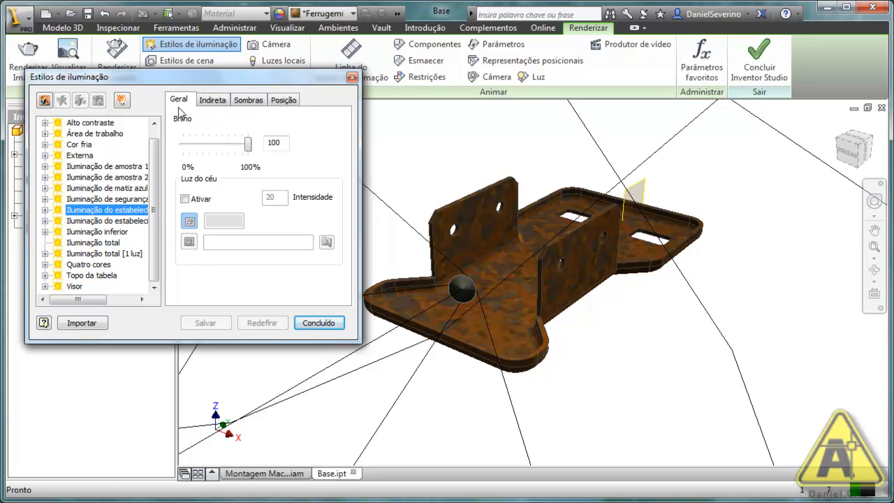
- Review the indirect, shadow and general settings of the Iluminação do estabelecimento style and finish with the lighting styles
click(217, 102)
click(250, 101)
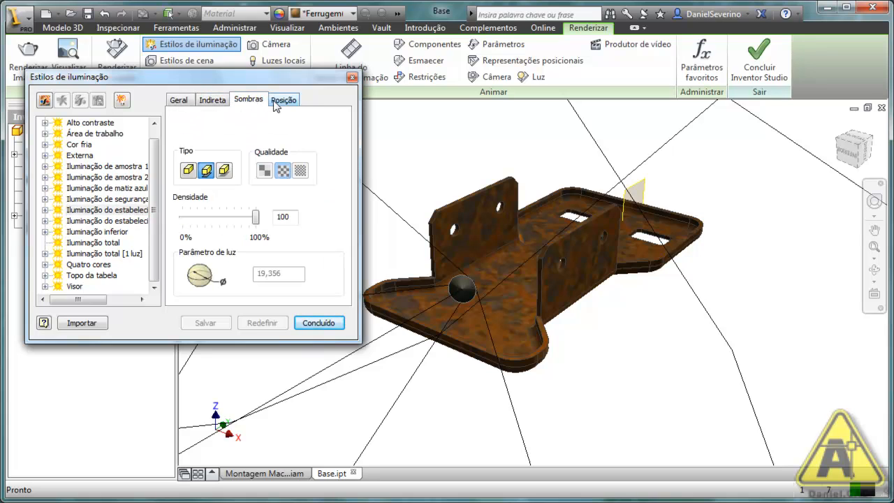
click(187, 103)
scroll(158, 202, up, 1)
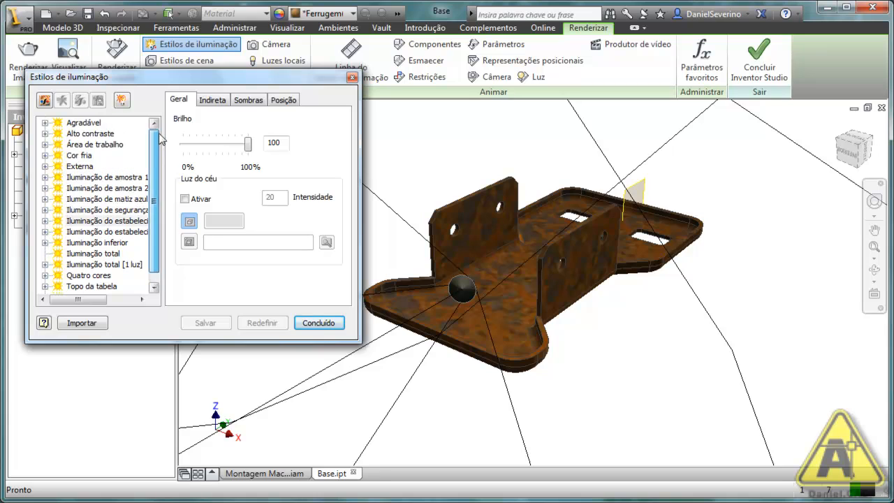
click(308, 327)
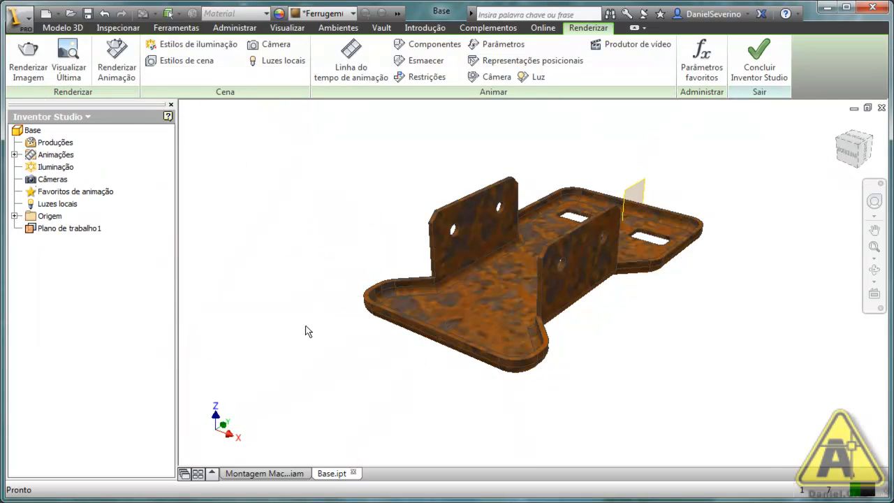
- Open the scene styles and preview the backgrounds Campo estelar, Floresta (gradiente), Galáxia and GP refletor XY
click(189, 61)
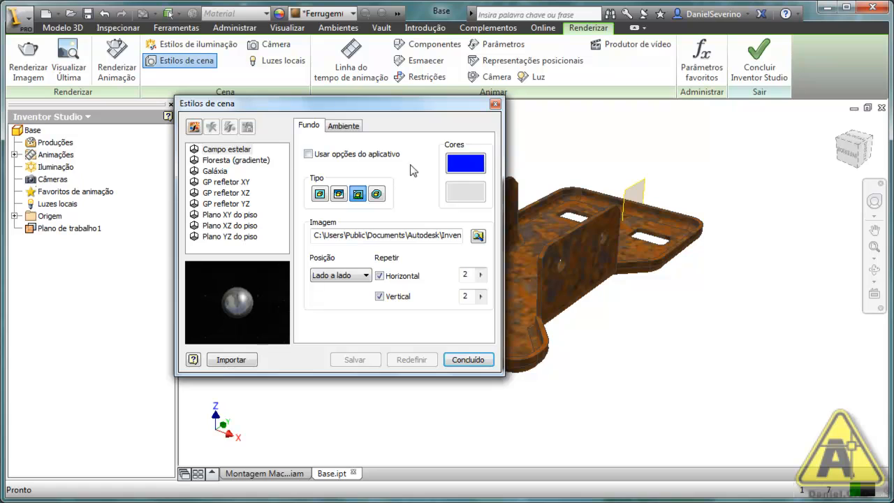
click(241, 150)
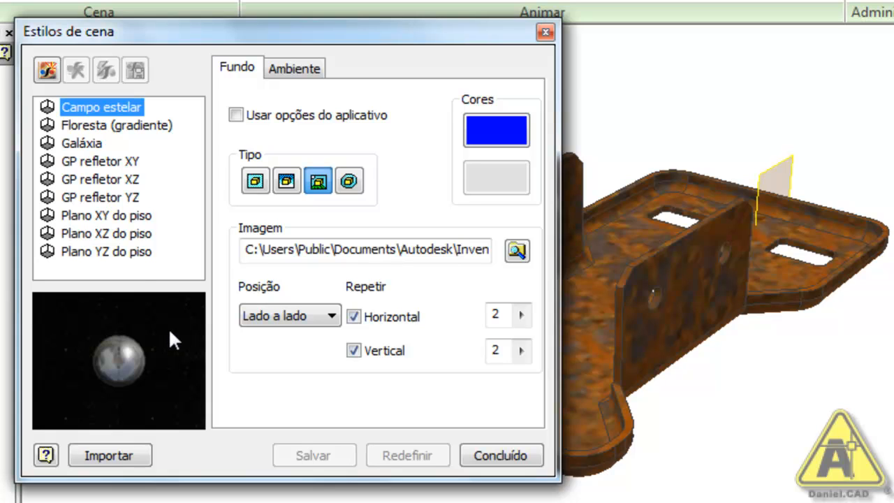
click(128, 125)
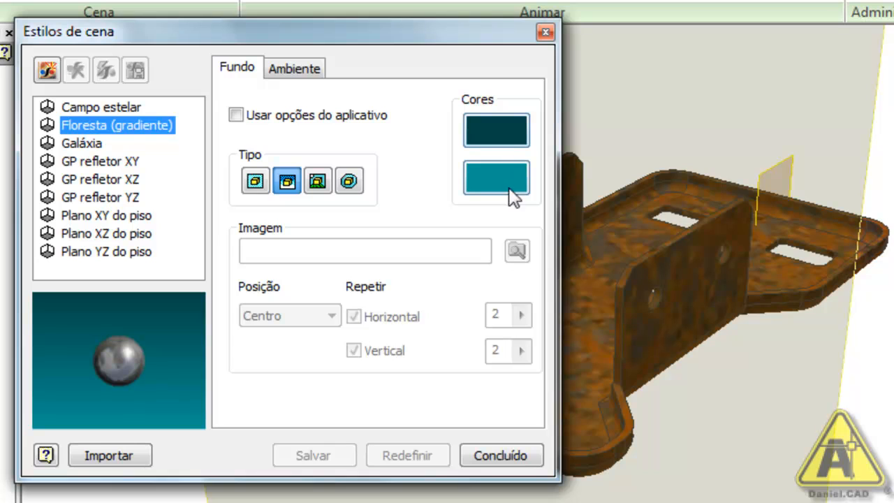
click(92, 143)
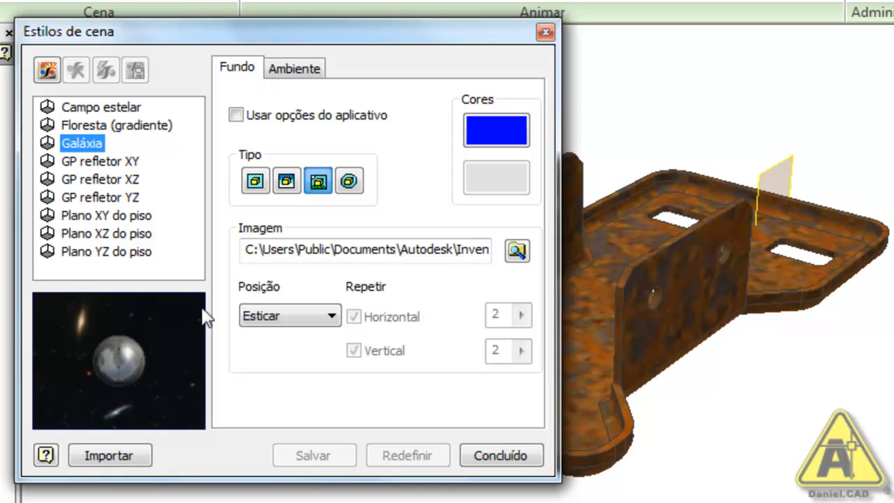
click(119, 162)
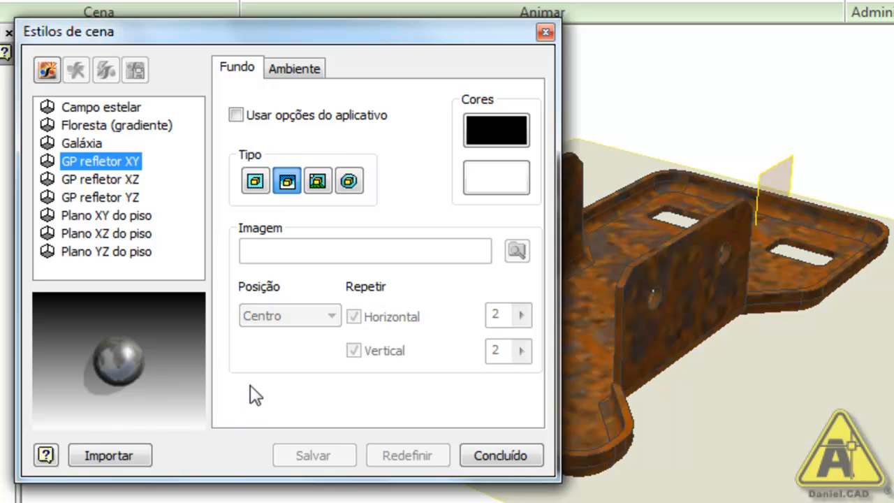
- Preview the Plano XY, XZ and YZ do piso scene styles and examine the YZ floor plane's placement against the Base part
click(140, 216)
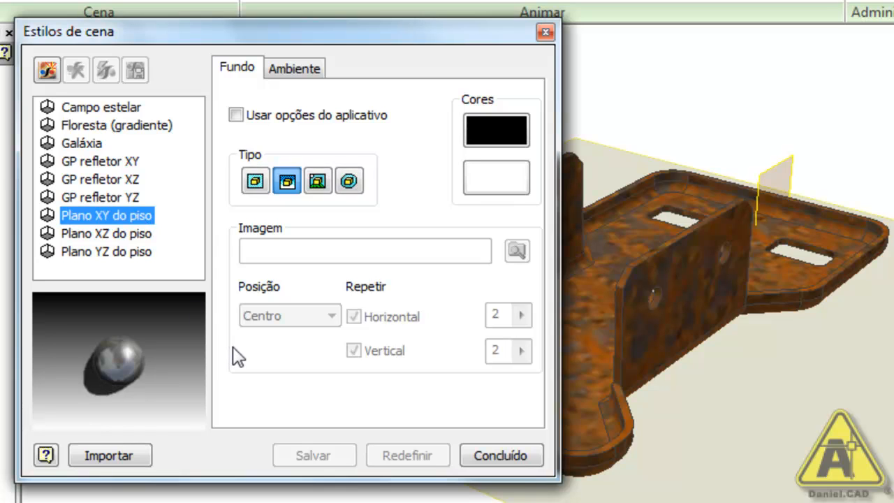
click(139, 234)
click(132, 251)
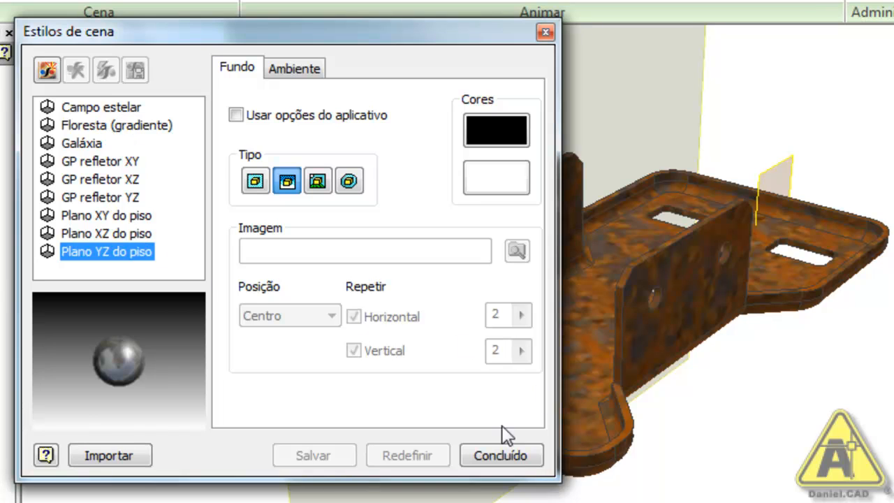
middle_drag(753, 449, 823, 383)
scroll(893, 454, down, 3)
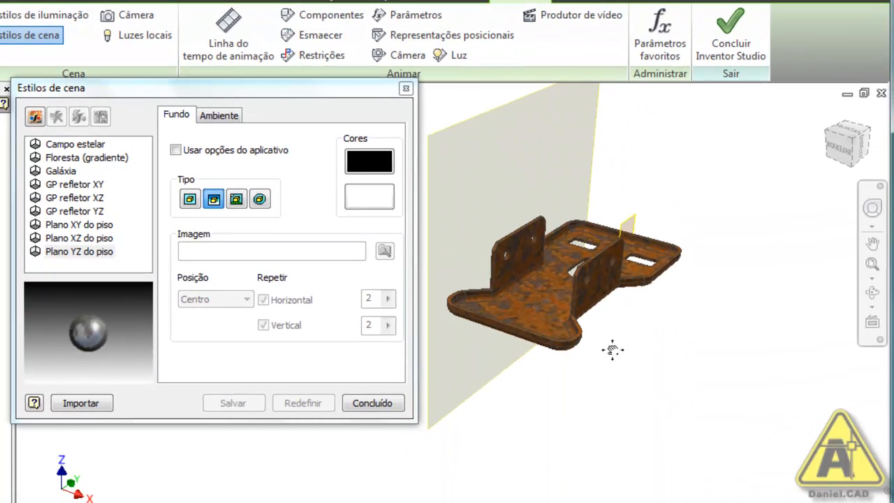
- Compare the Plano XY and XZ do piso scene styles, select Plano XY do piso and check its floor plane from the part's right side
middle_drag(612, 350, 603, 375)
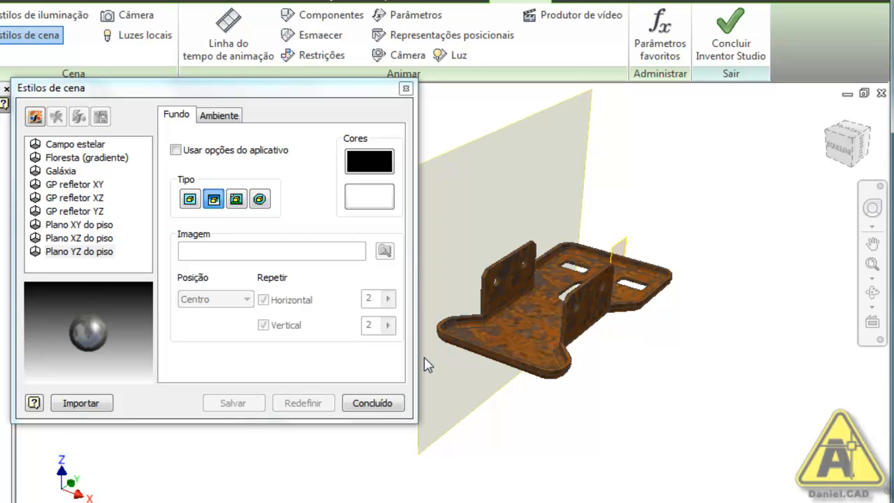
double_click(103, 226)
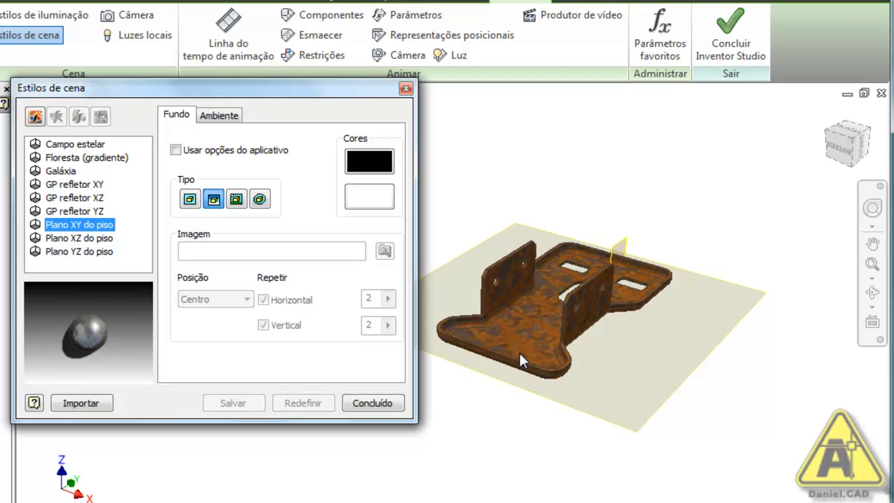
click(79, 238)
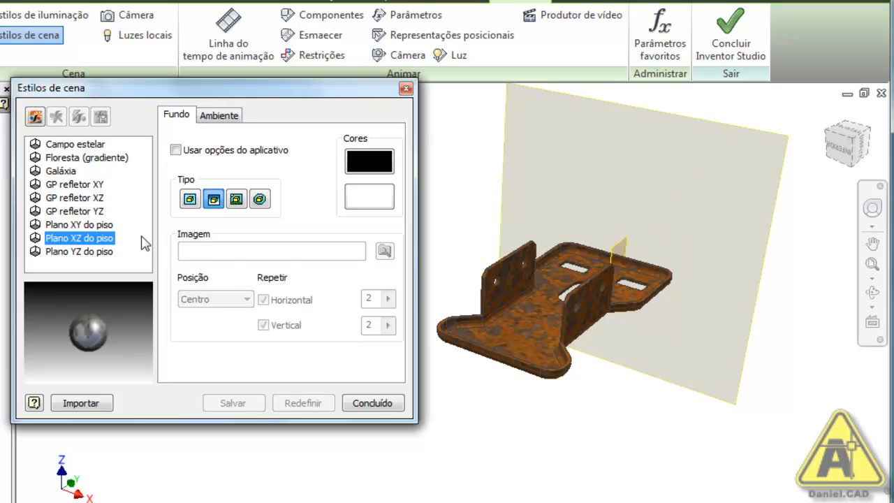
click(98, 225)
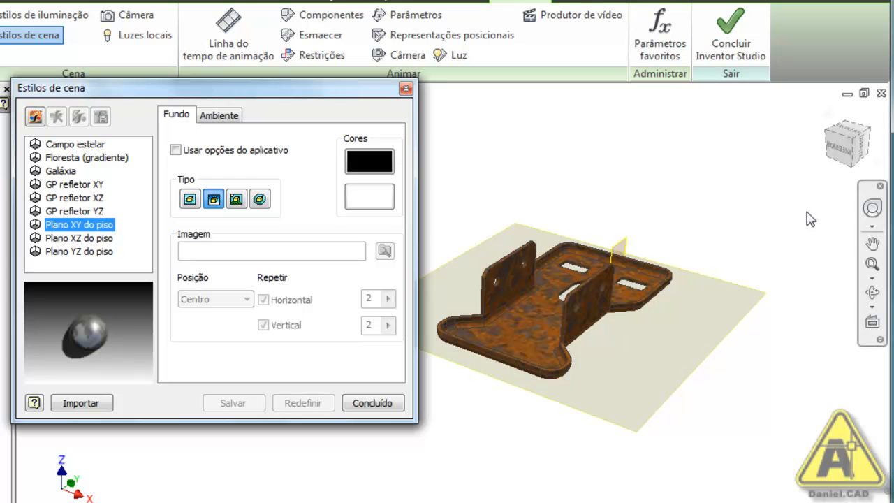
click(864, 143)
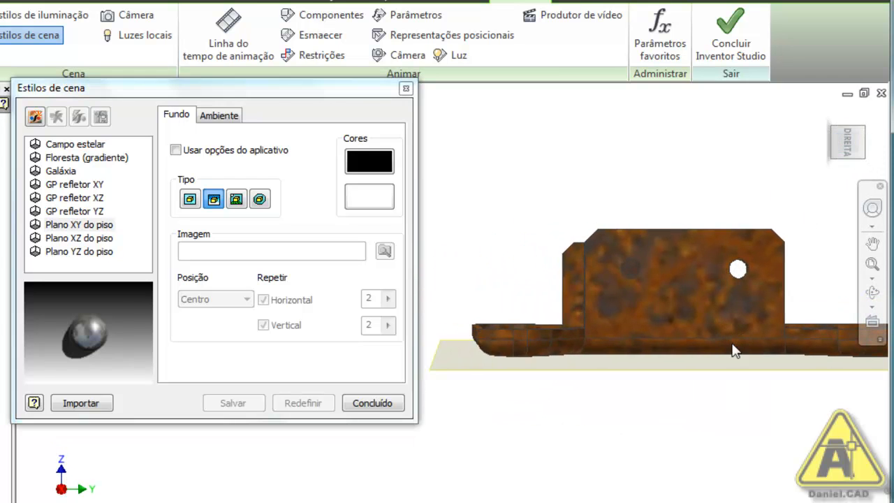
click(105, 224)
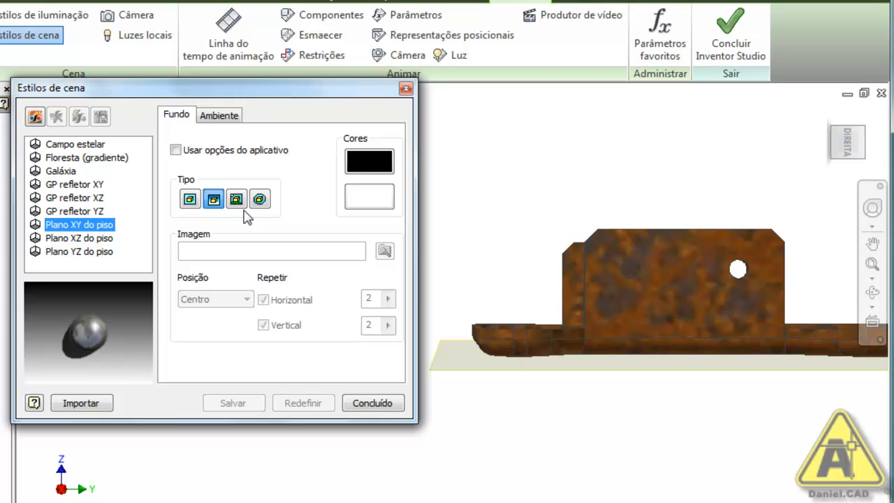
- Try an offset of 10 for the base plane of Plano XY do piso, then set its offset to -10
click(224, 117)
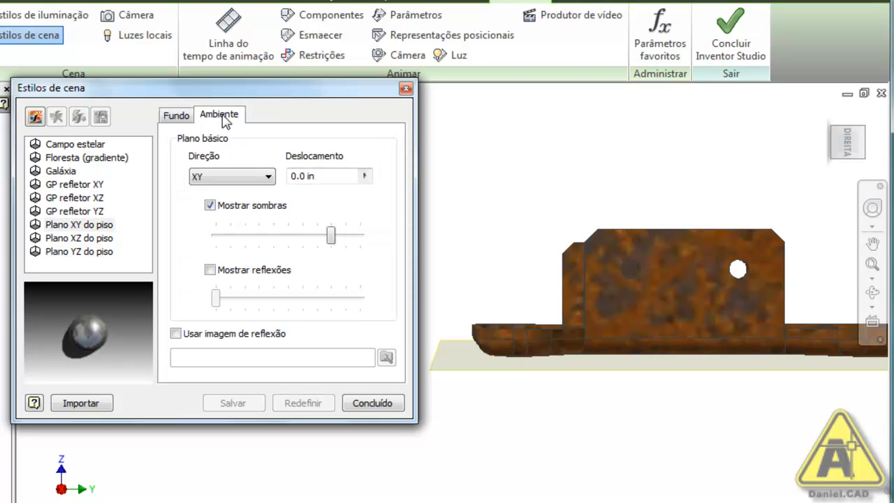
click(337, 175)
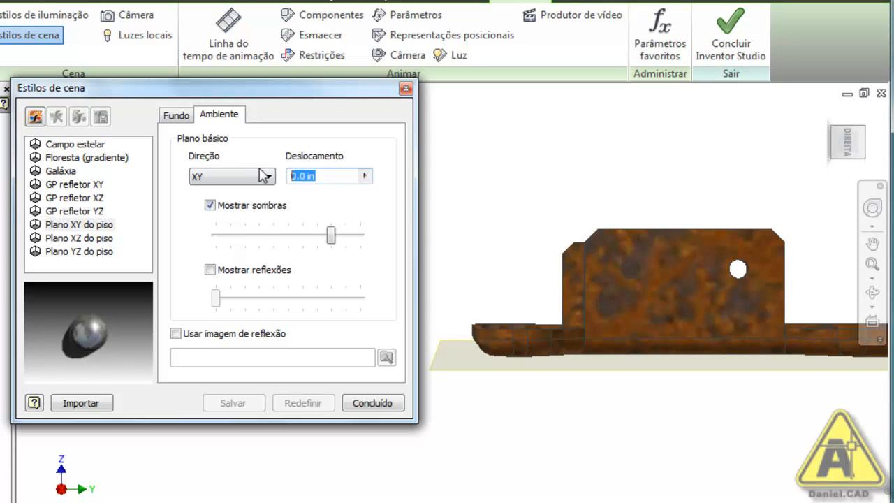
text(10)
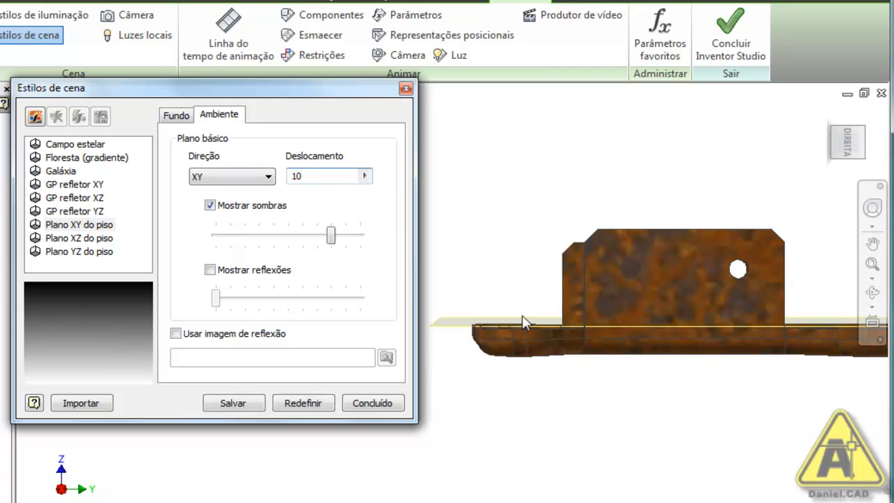
double_click(323, 176)
text(-10)
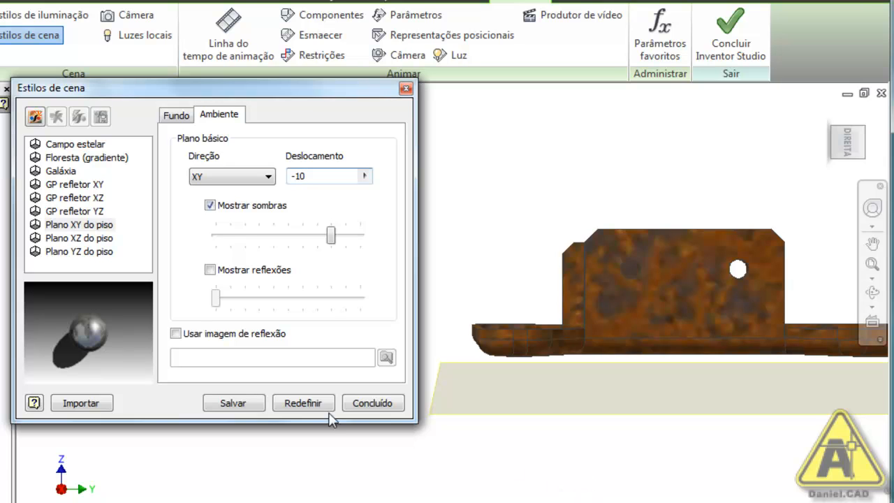
click(200, 305)
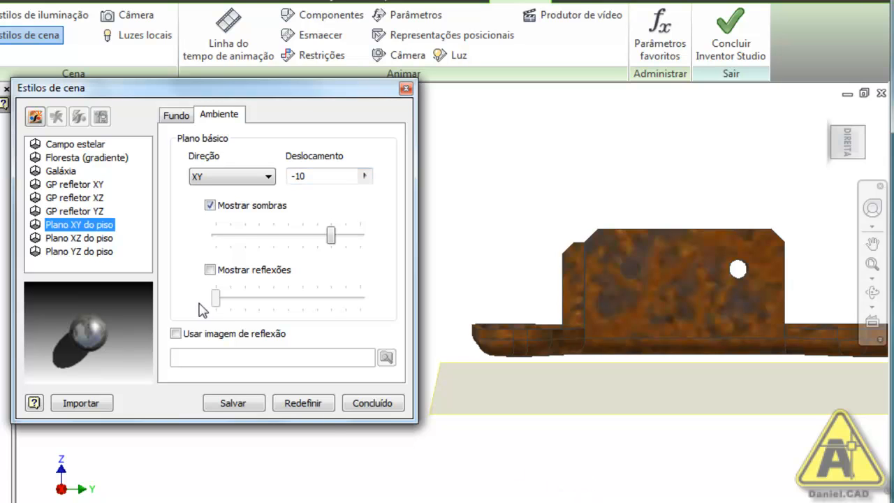
- Try green, dark blue and white in turn as the top colour of the Plano XY do piso gradient background
click(177, 117)
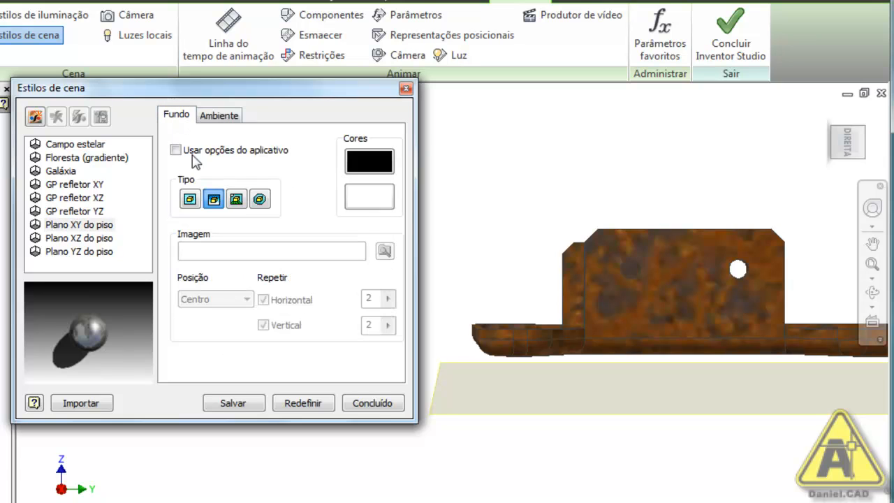
click(835, 134)
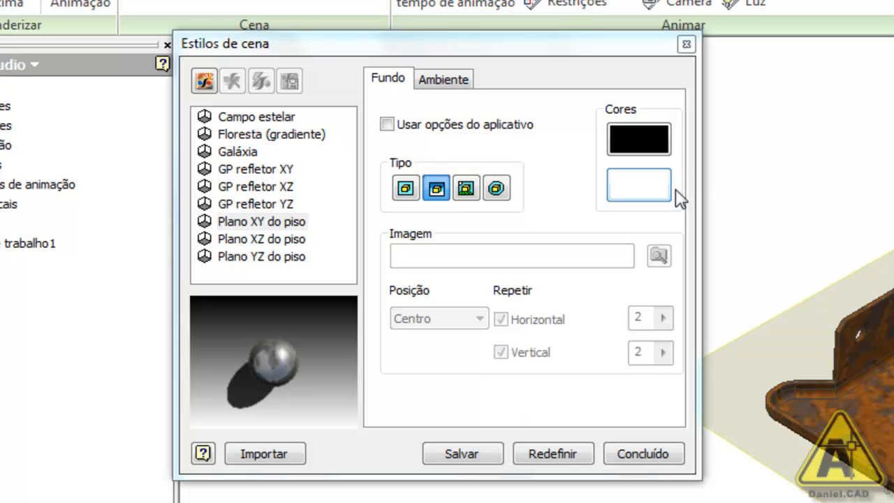
click(669, 148)
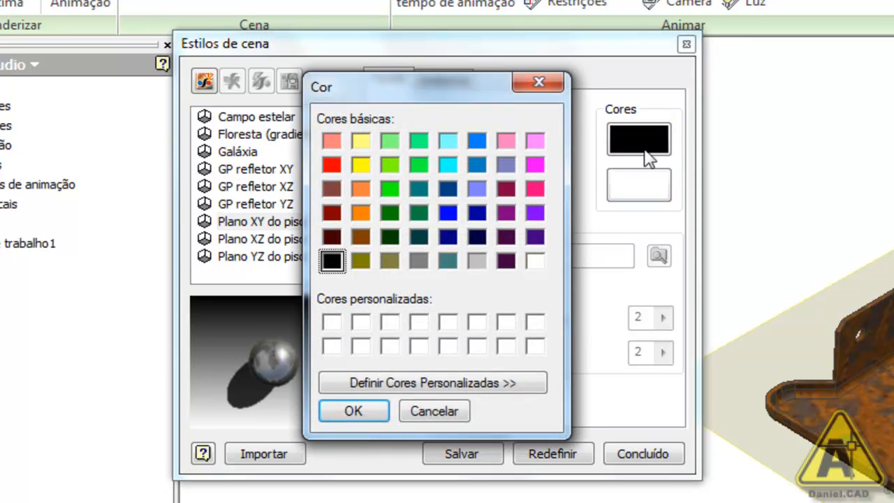
click(420, 168)
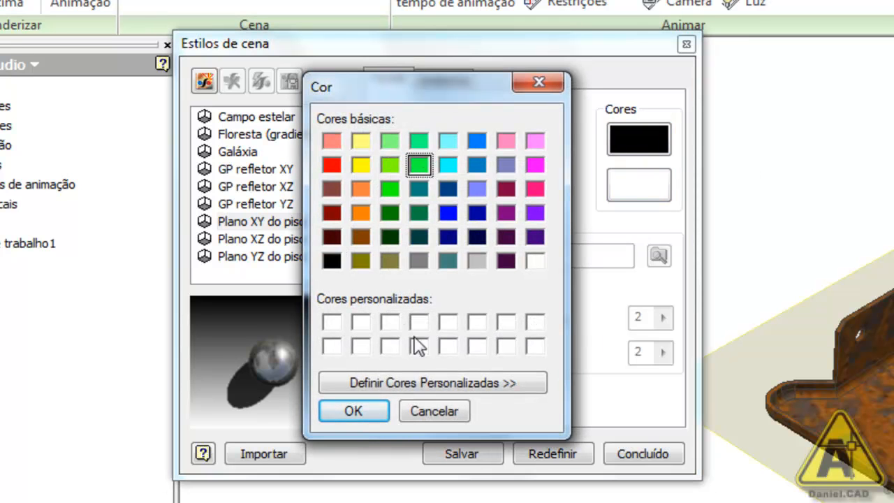
click(379, 411)
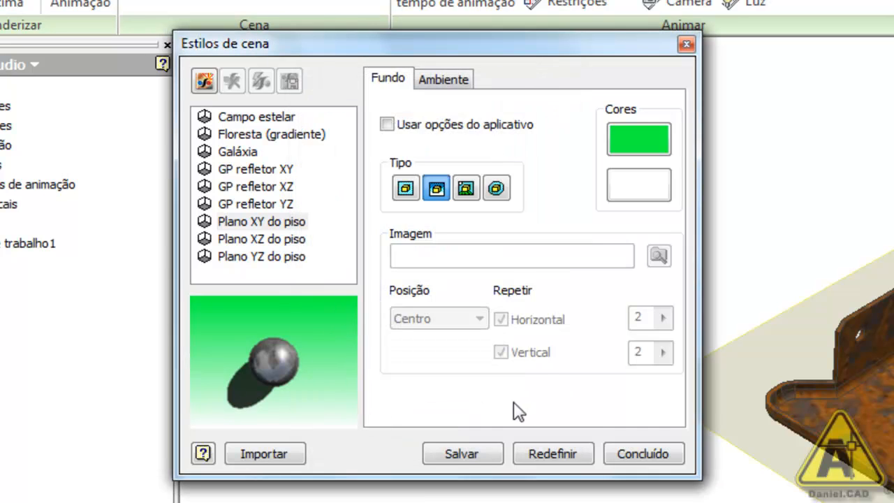
click(637, 136)
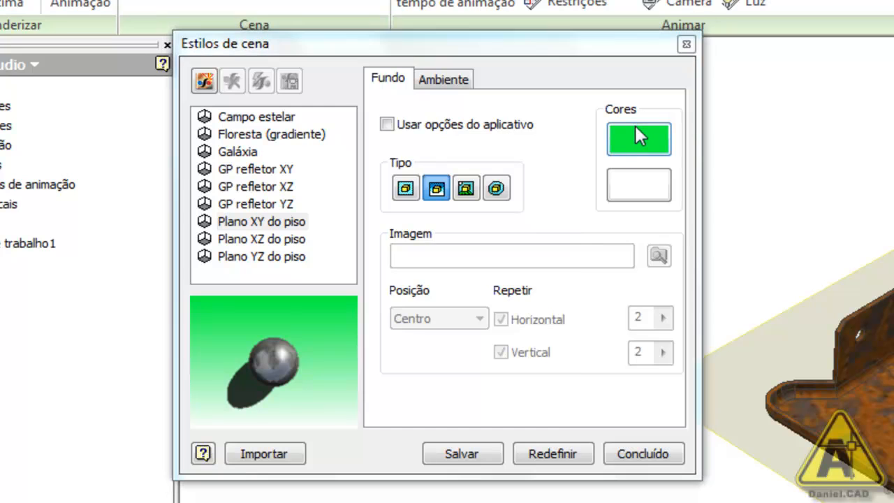
click(475, 215)
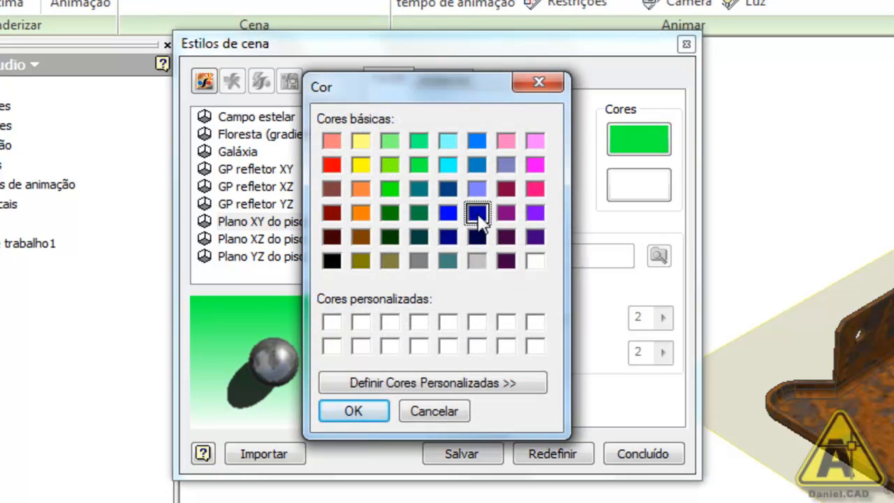
click(373, 407)
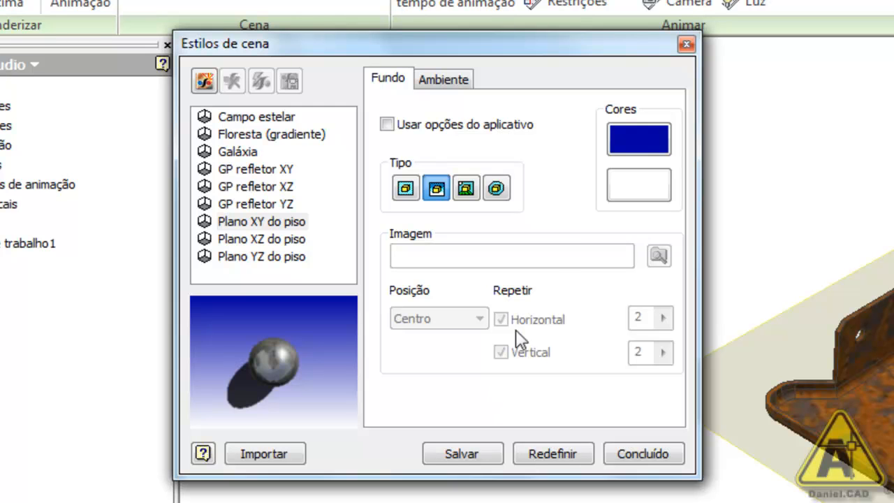
click(637, 143)
click(533, 264)
click(359, 409)
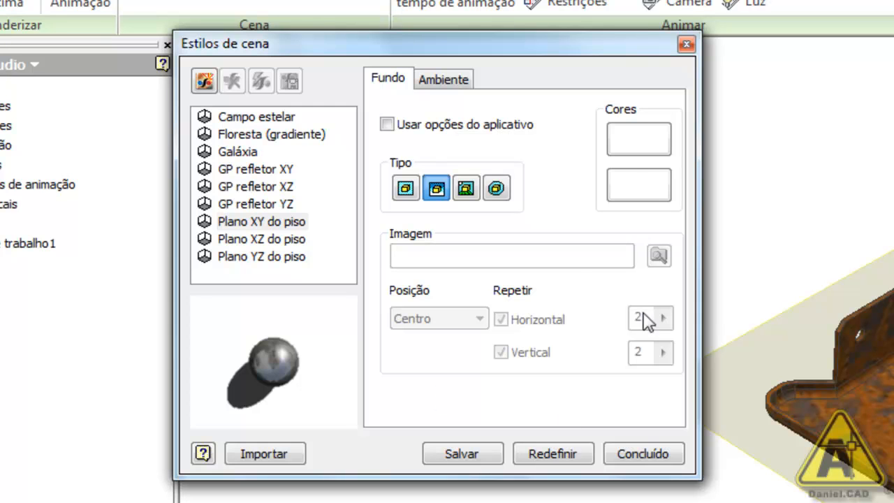
- Set the top colour of the gradient background to dark red and save the Plano XY do piso style
click(634, 143)
click(332, 213)
click(358, 410)
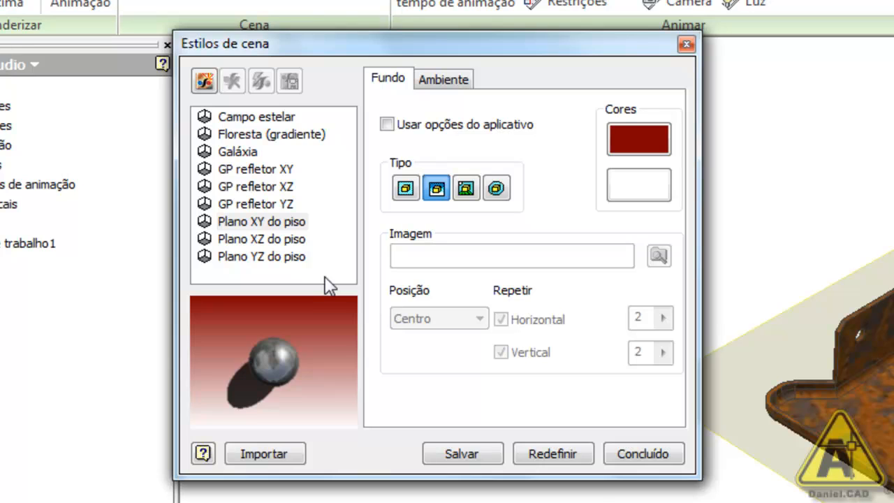
click(280, 227)
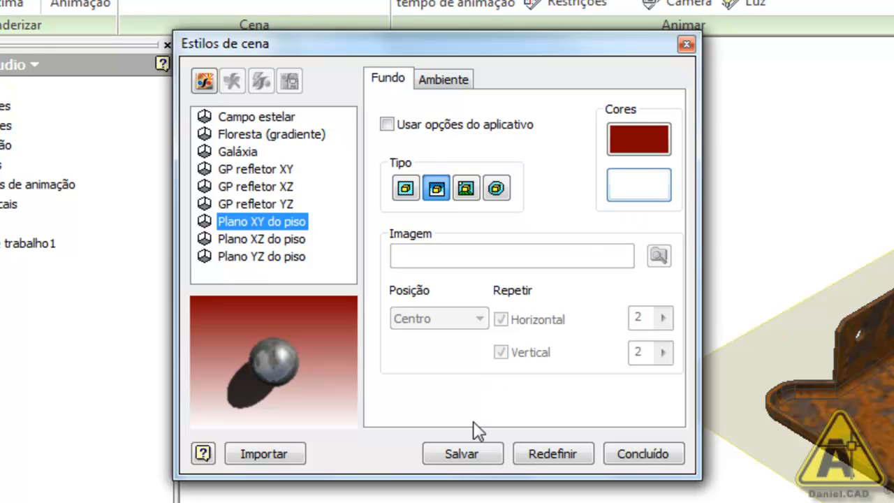
click(463, 452)
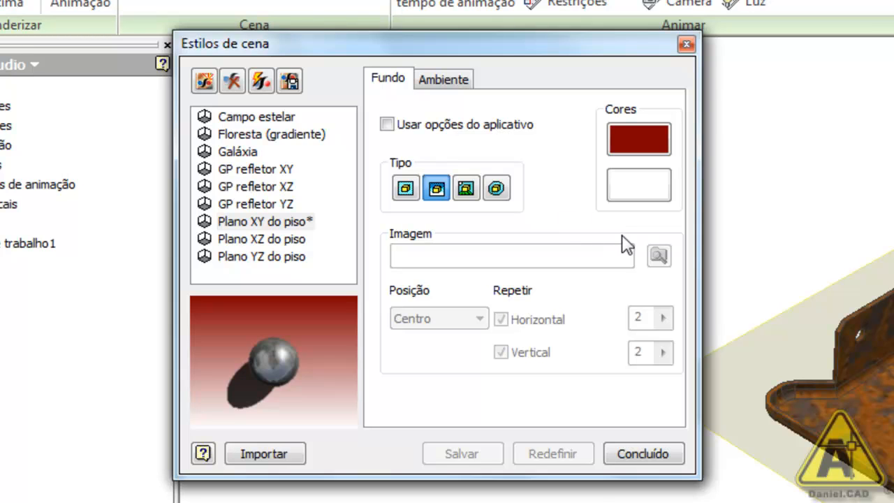
- Try a solid colour background for Plano XY do piso, then the Cloud2 image as a flat and as a spherical background
click(407, 190)
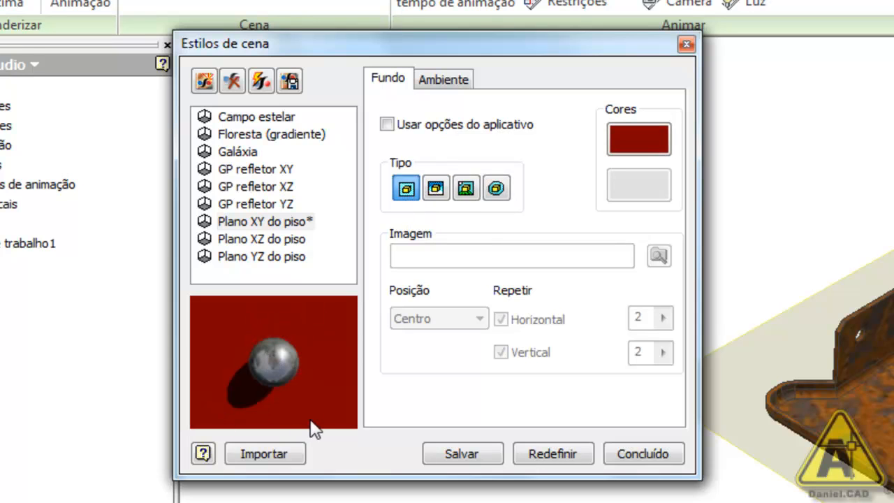
click(439, 193)
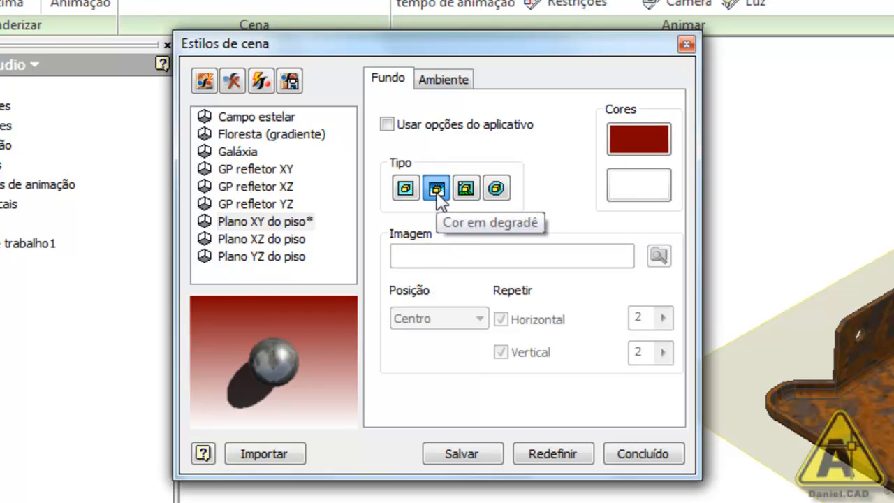
click(467, 193)
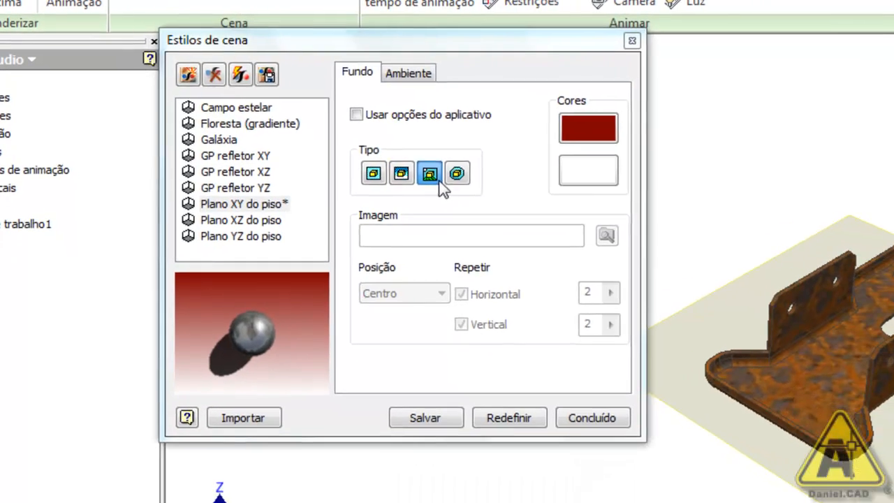
drag(820, 144, 803, 189)
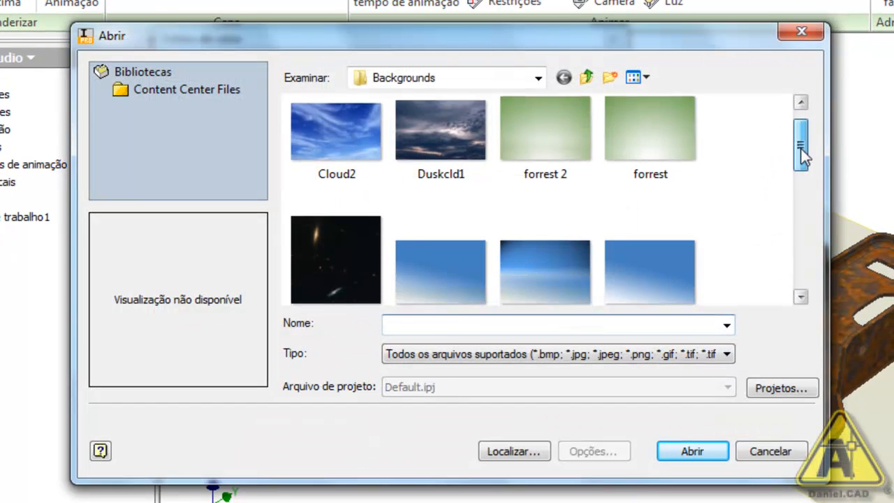
drag(802, 208, 780, 129)
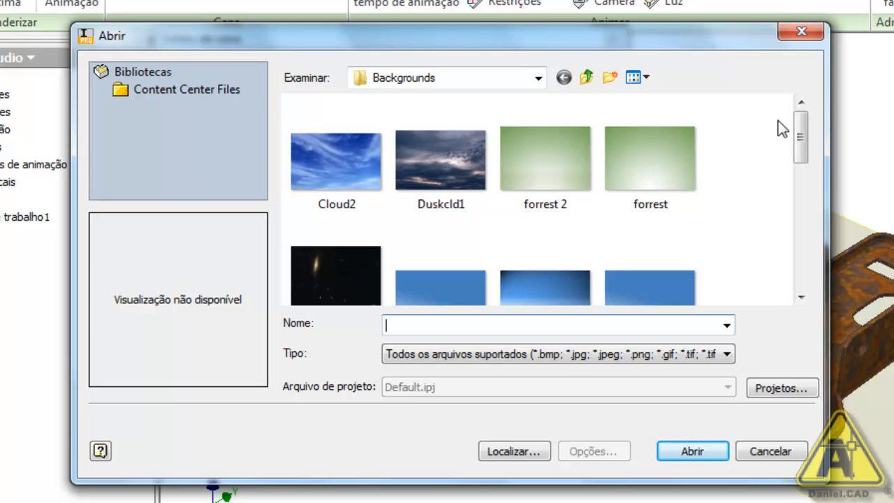
click(348, 169)
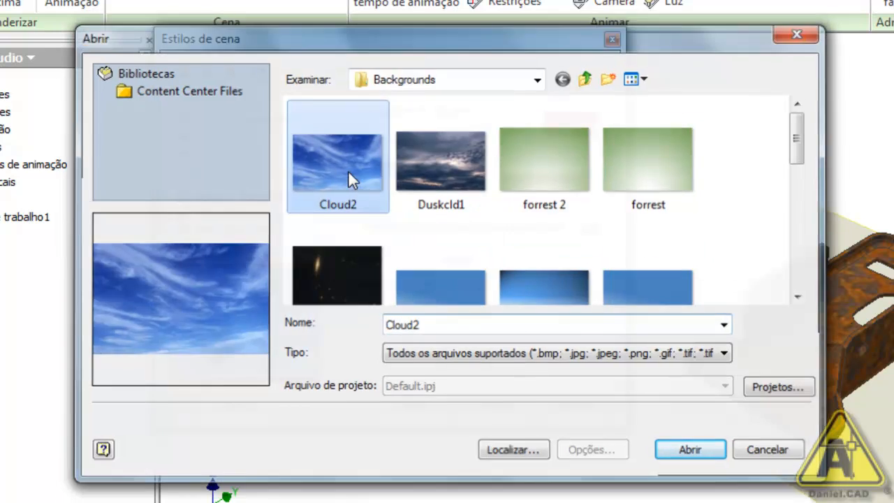
double_click(348, 170)
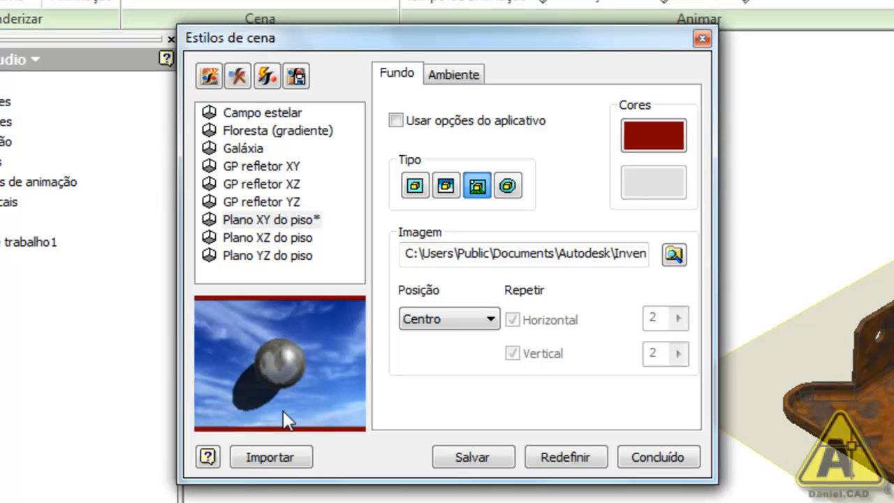
click(518, 195)
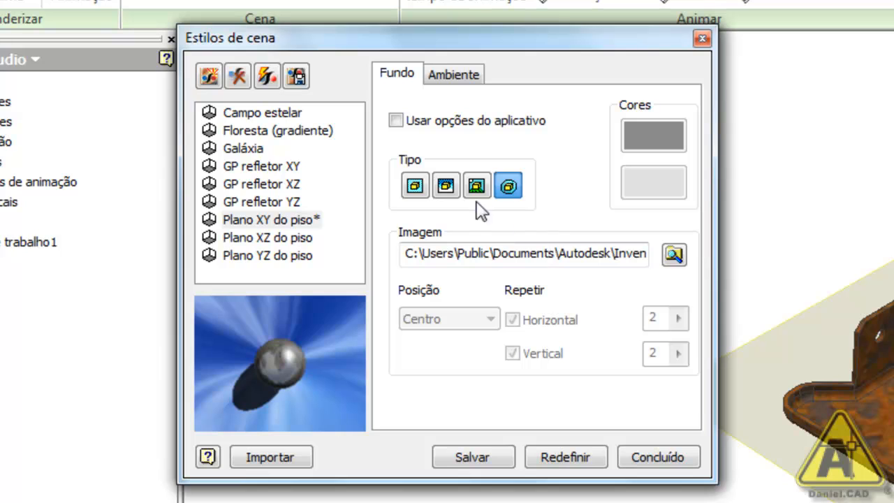
- Return the background to the gradient type and set its bottom colour to violet
click(450, 198)
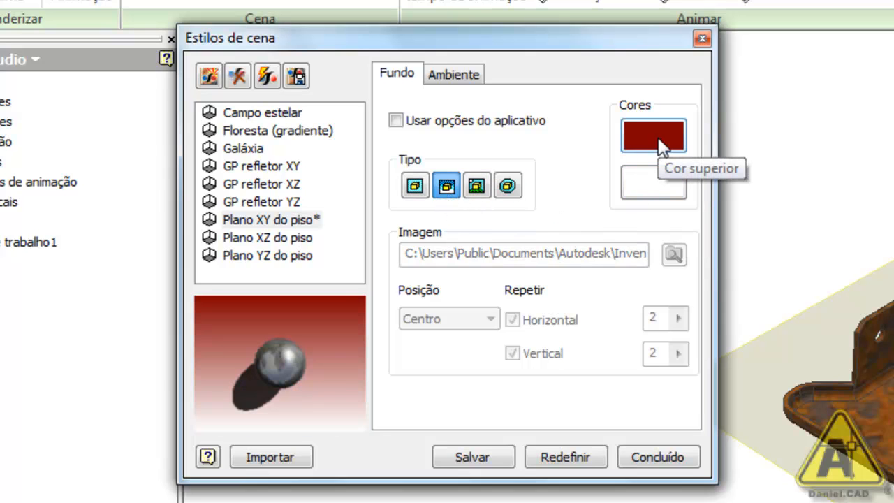
click(644, 186)
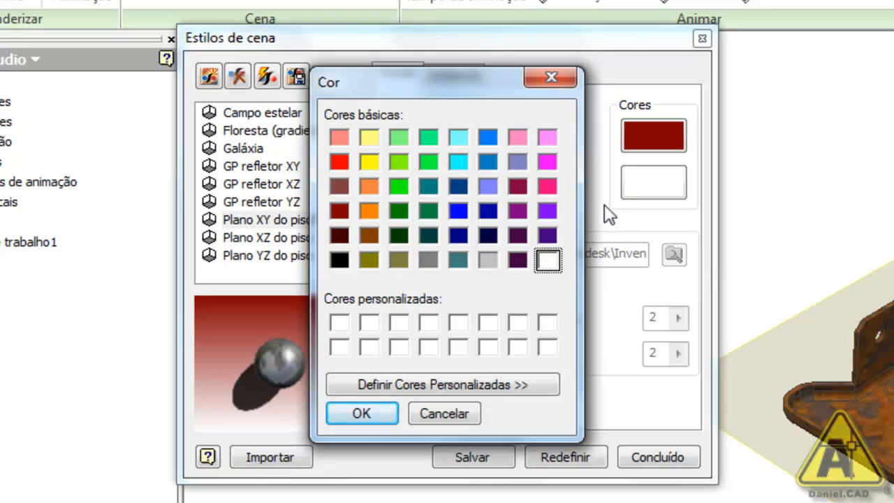
click(548, 211)
click(374, 418)
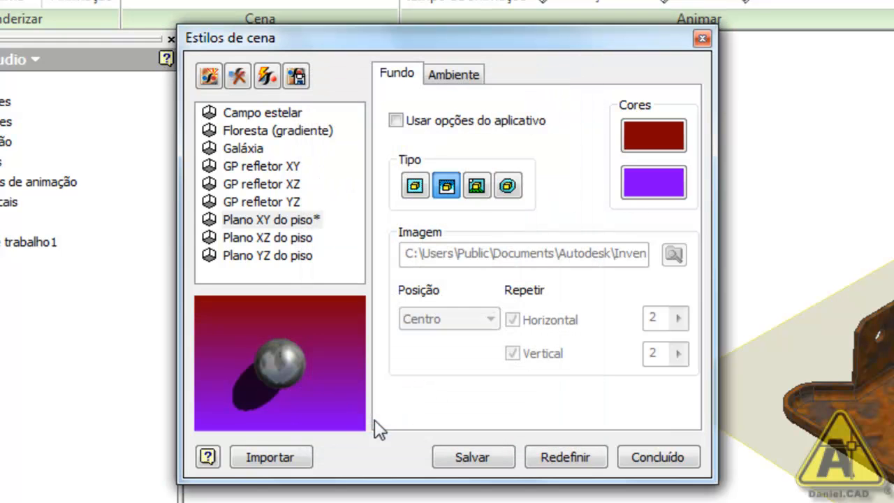
- Set the bottom colour of the Plano XY do piso gradient to light red, save the style and close the scene styles
click(665, 184)
click(340, 137)
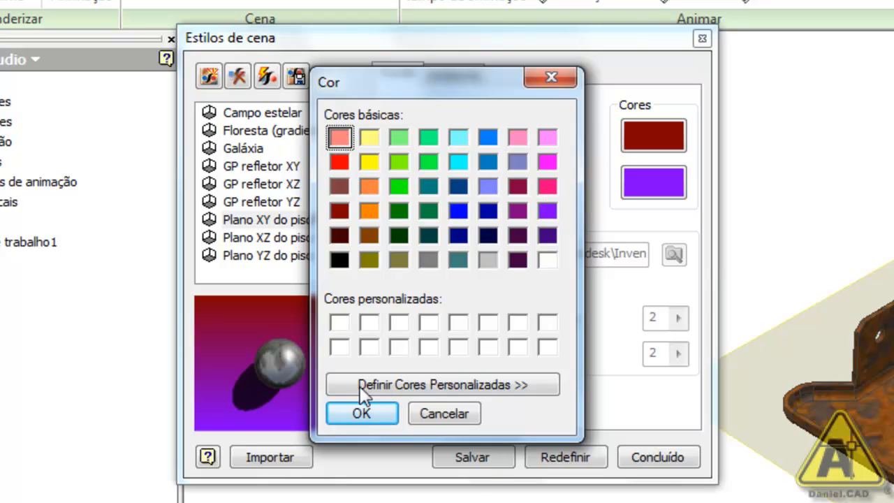
click(362, 413)
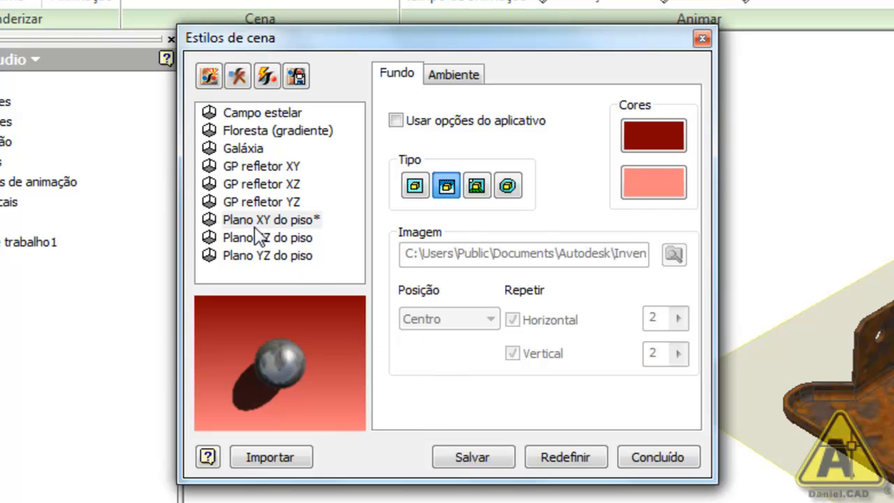
click(489, 456)
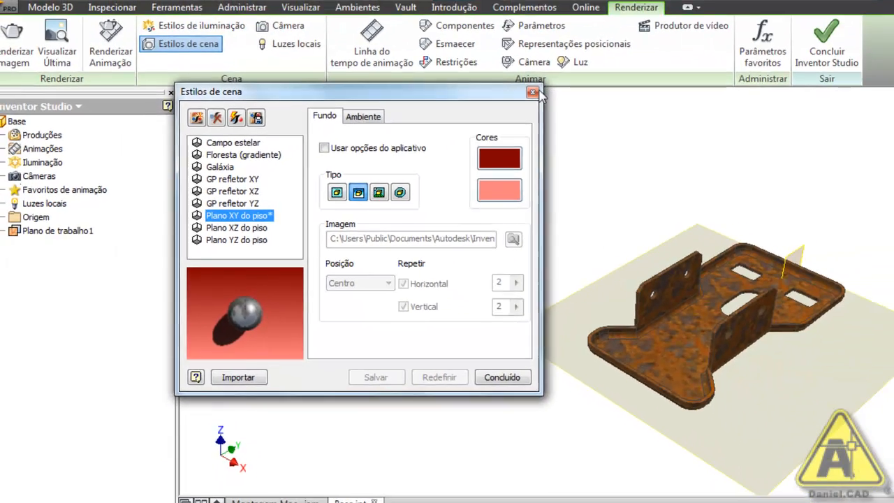
click(703, 38)
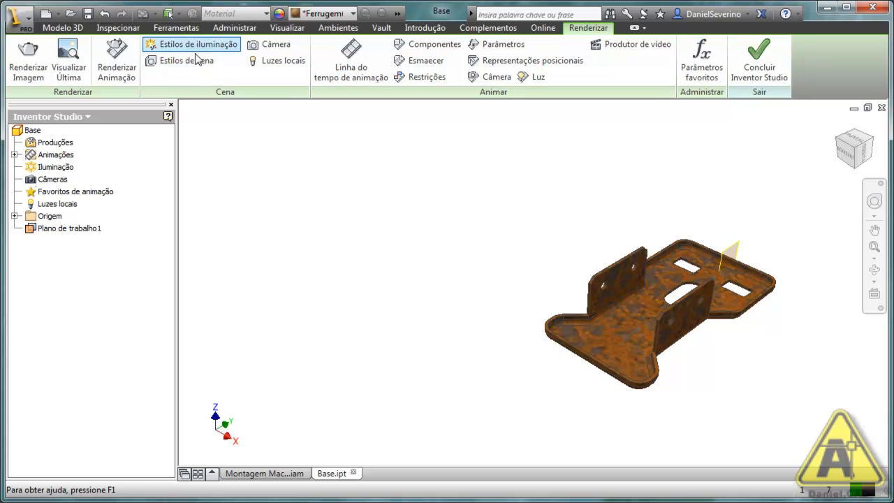
- Start an image render with the Base part filling the view and set the image size to 800 X 600
middle_drag(646, 257, 484, 232)
scroll(459, 245, down, 3)
middle_drag(418, 236, 410, 184)
middle_drag(625, 311, 599, 314)
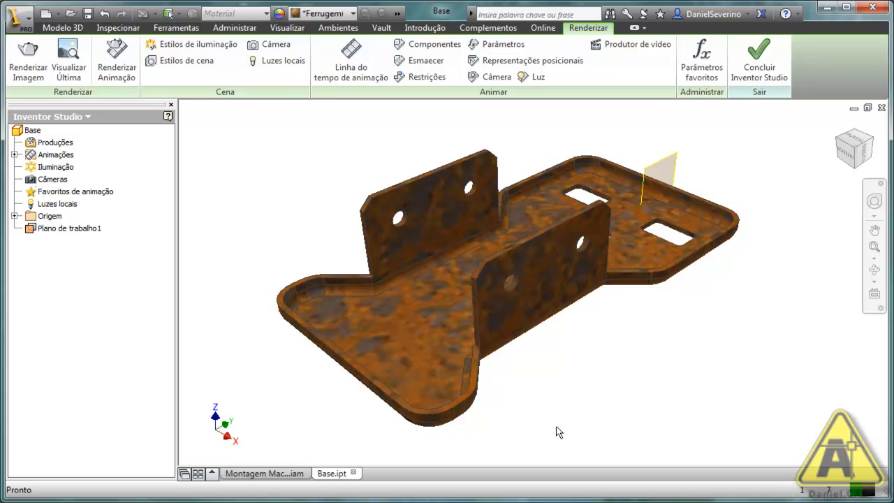
click(26, 70)
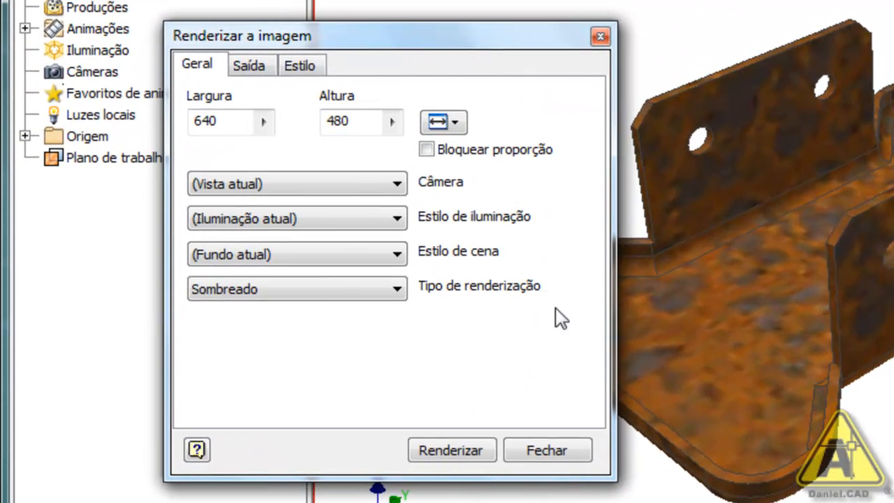
click(248, 66)
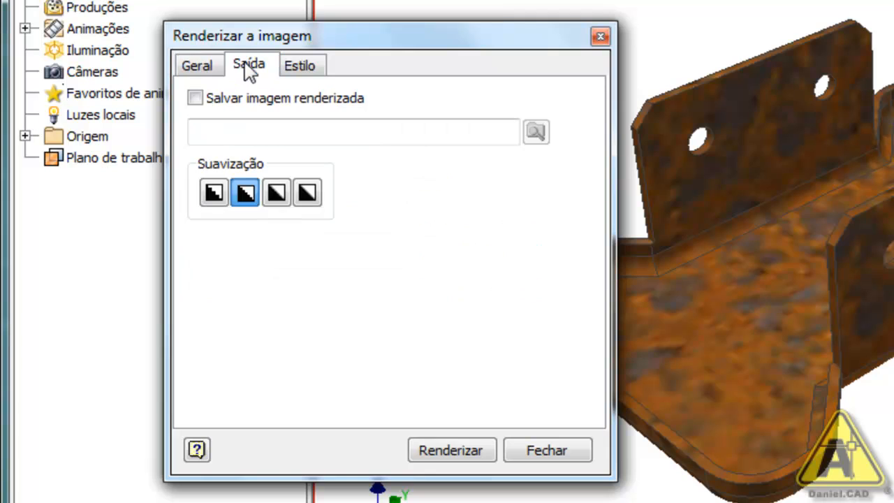
click(301, 68)
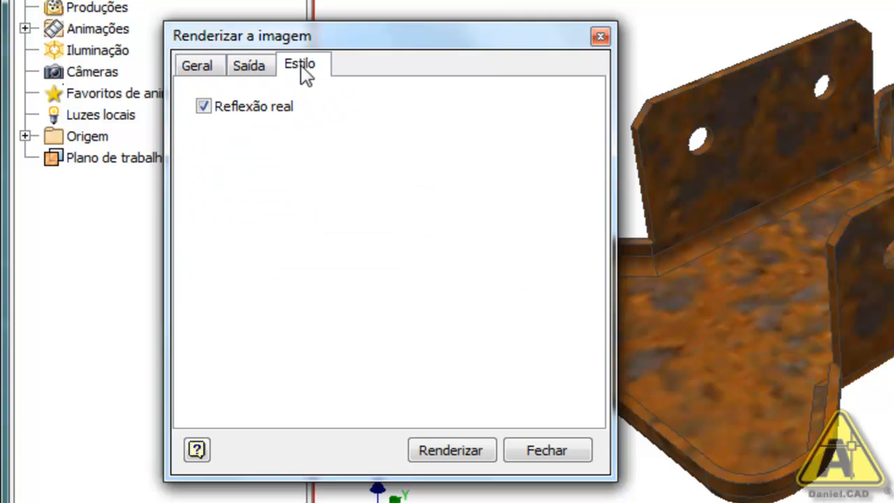
click(192, 70)
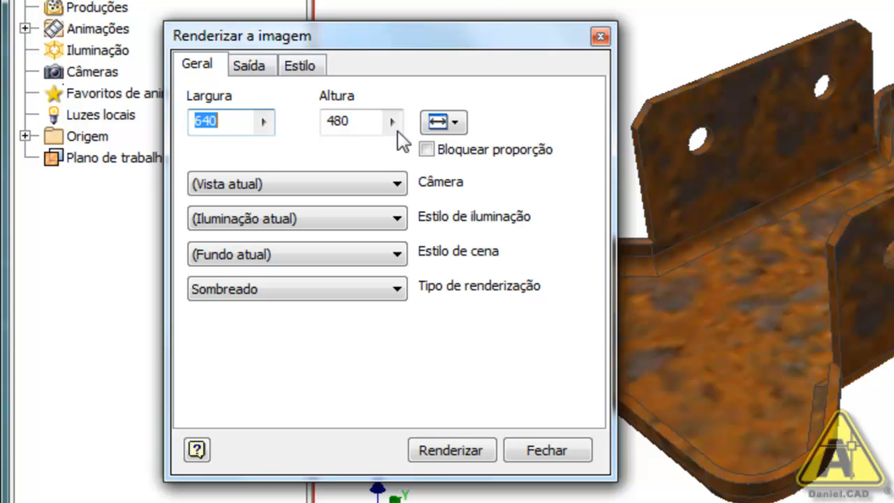
click(439, 126)
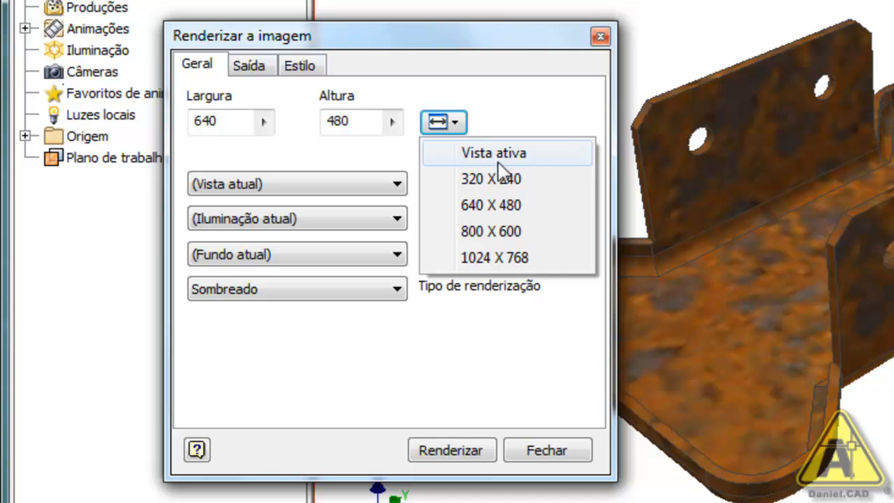
click(504, 236)
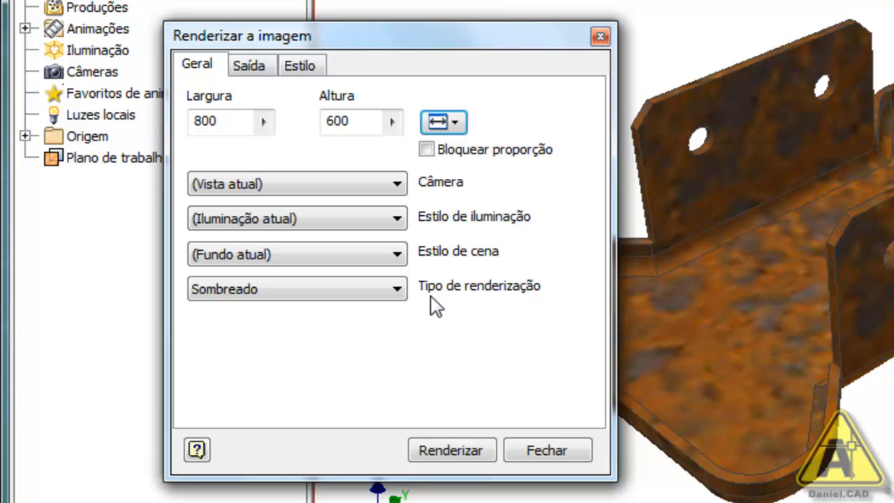
- Keep the current view as the render camera and set the lighting style to Agradável
click(394, 186)
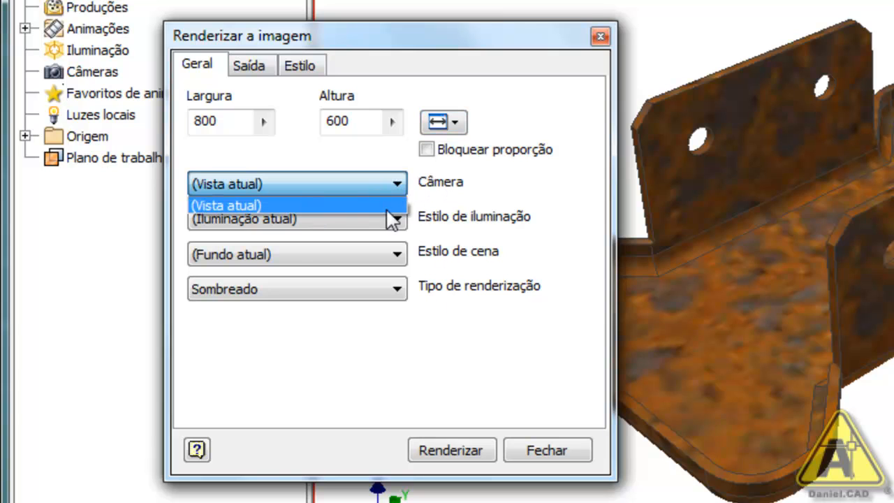
click(396, 185)
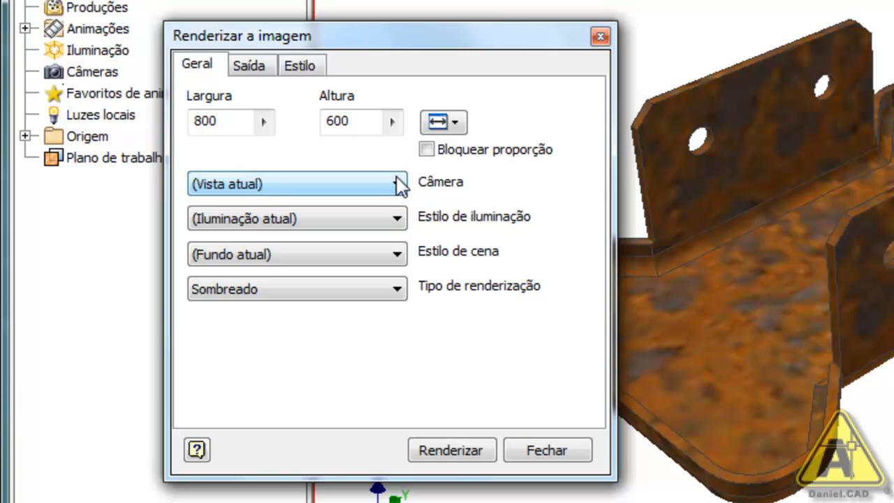
click(397, 219)
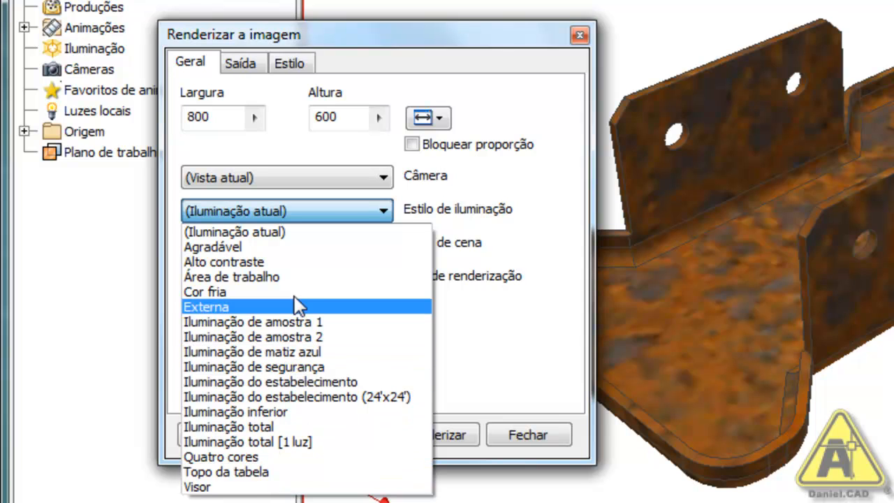
click(288, 212)
click(288, 211)
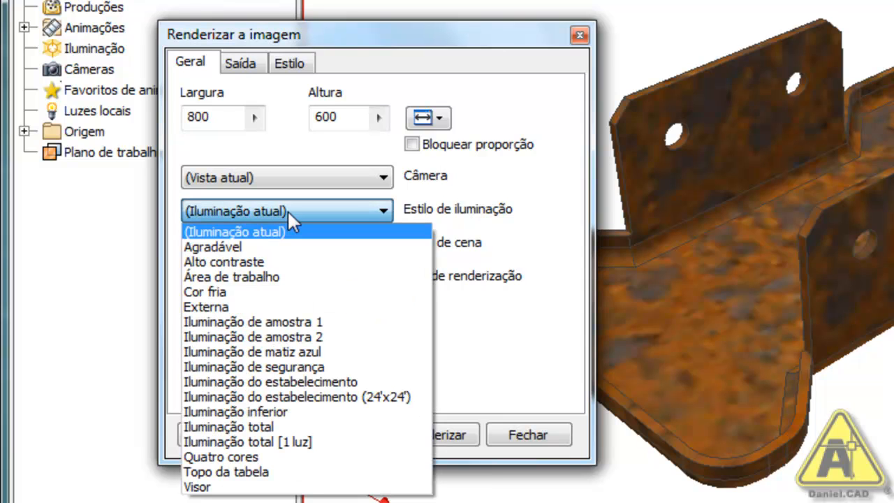
click(283, 246)
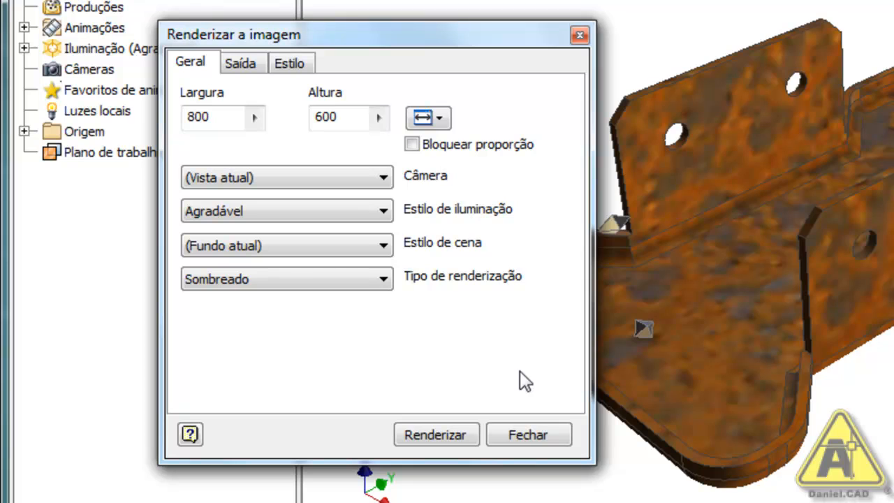
- Set the render's scene style to Plano XY do piso and keep Sombreado as the rendering type
click(384, 246)
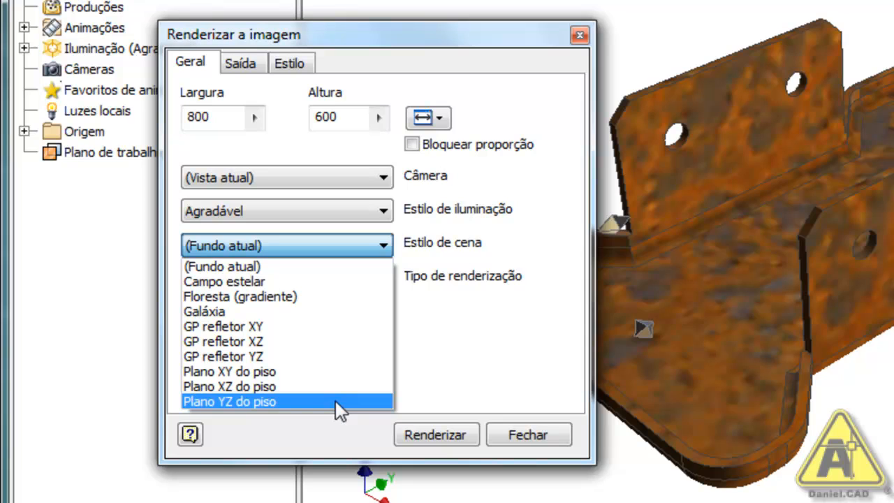
click(281, 371)
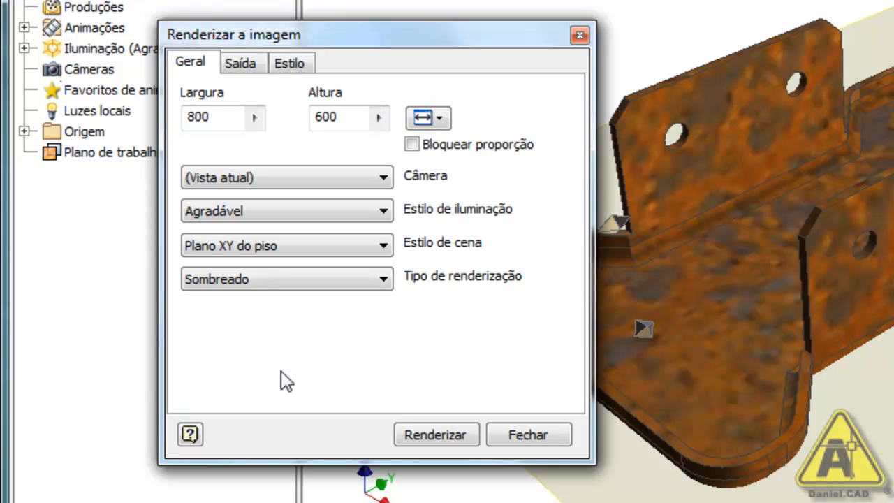
click(382, 281)
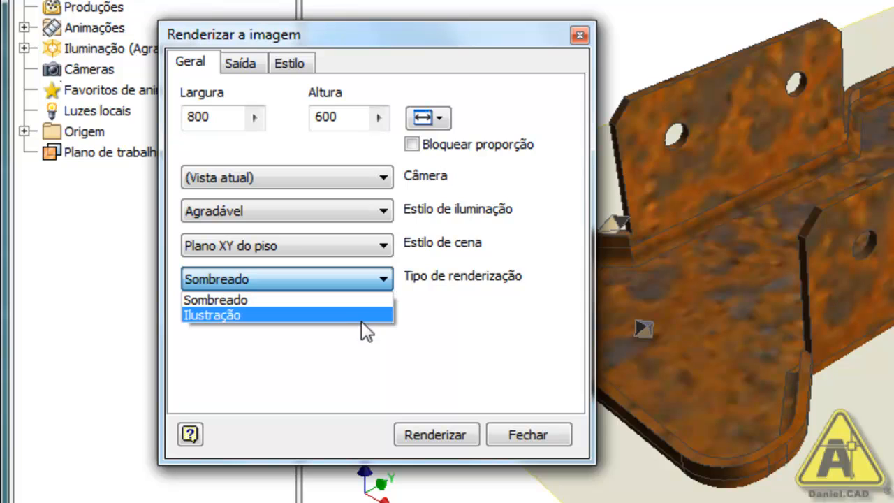
click(426, 302)
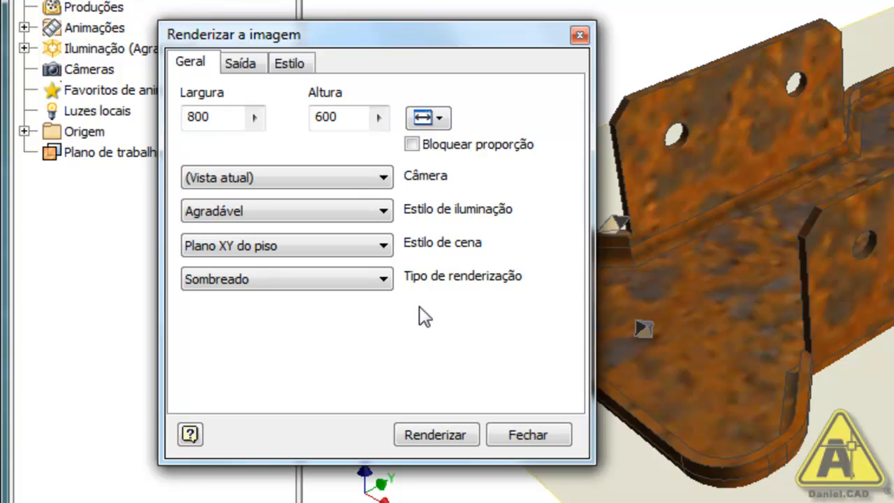
- Try the highest antialiasing level for the render output, then settle on the third of the four levels
click(255, 65)
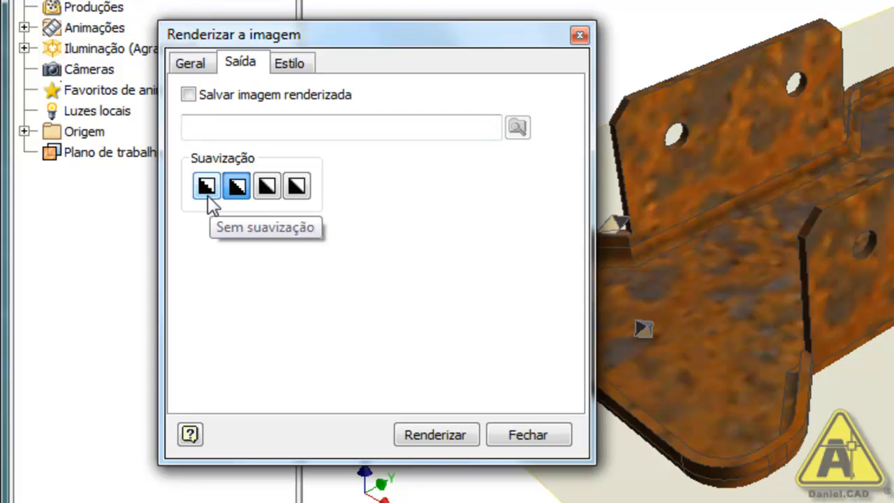
click(267, 187)
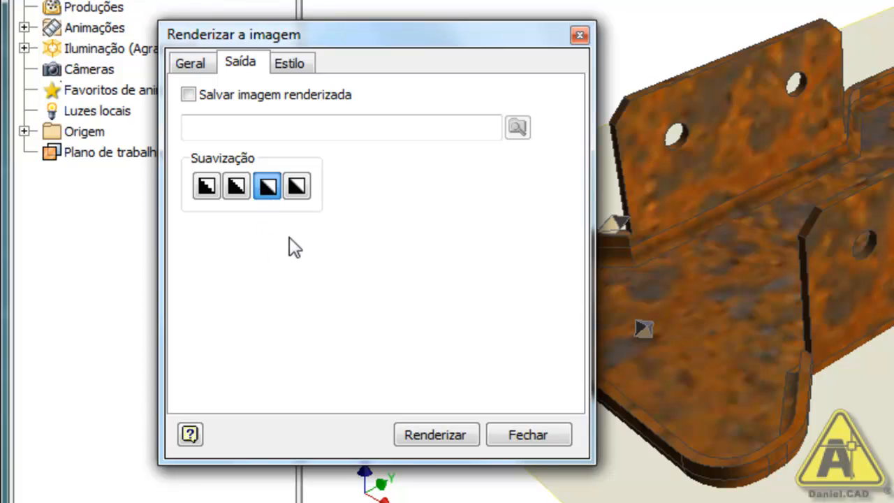
click(297, 187)
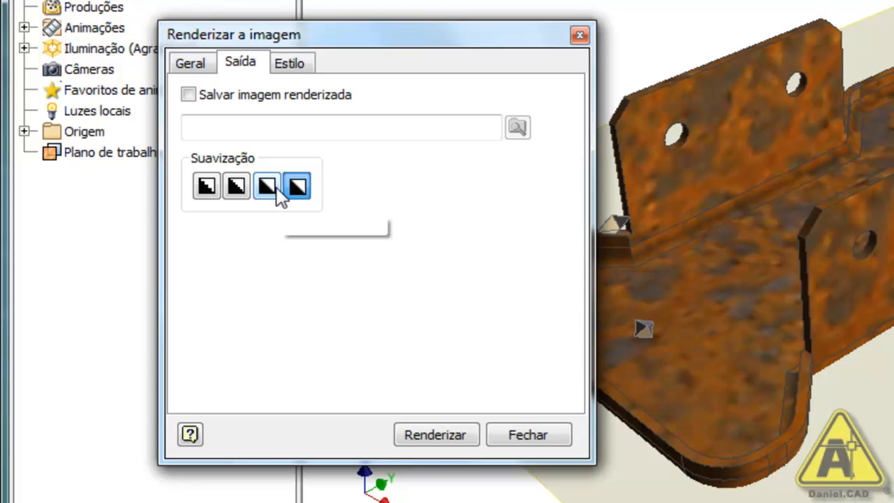
click(266, 190)
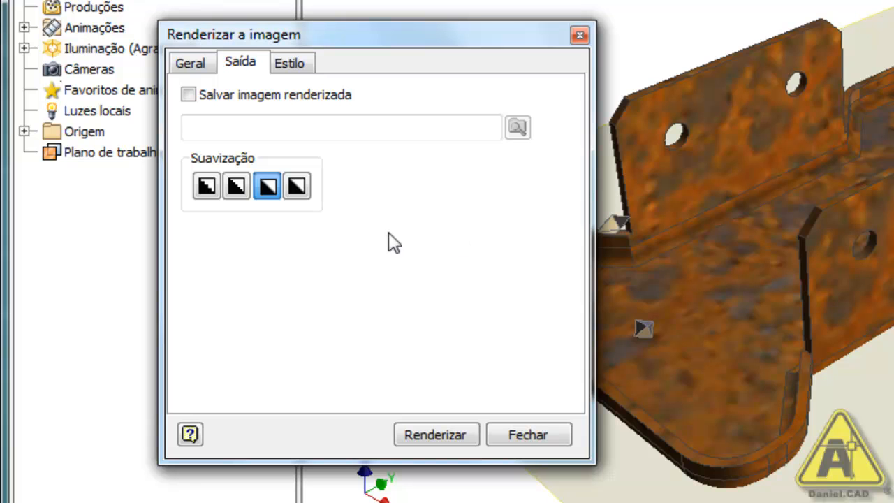
- Enable saving of the rendered image to the desktop as a JPEG file named ImagemTeste.jpg
click(242, 99)
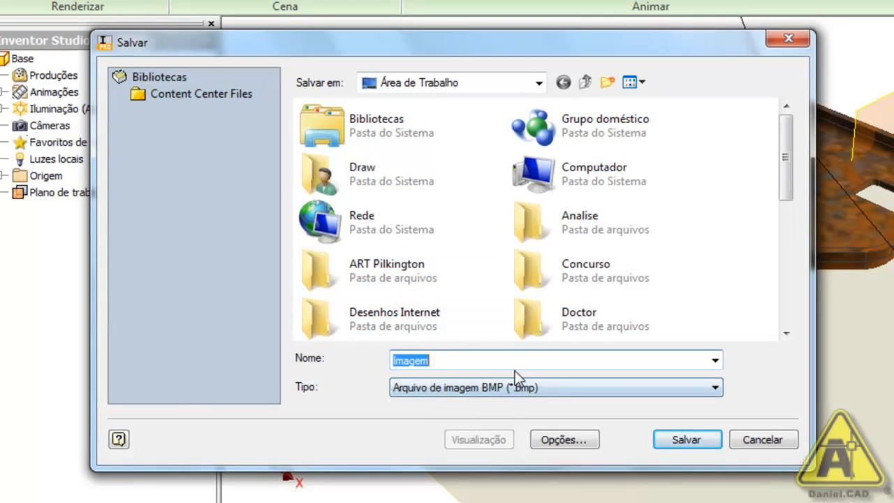
click(497, 360)
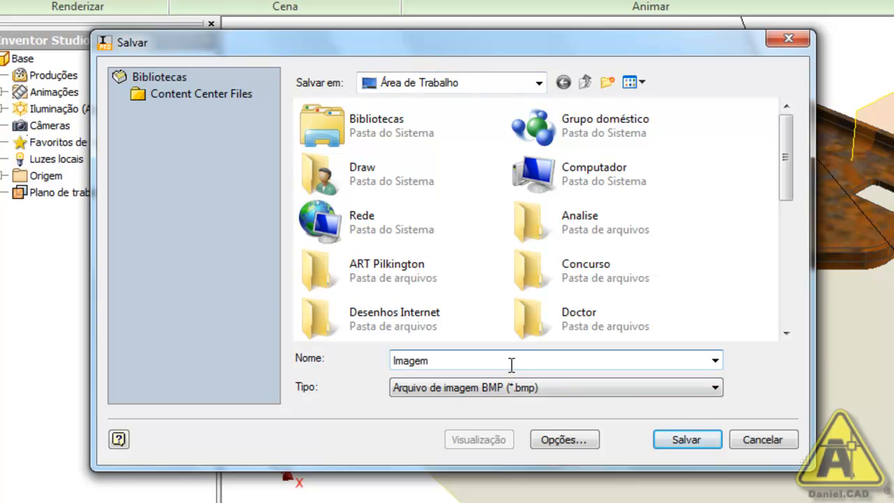
text(Teste)
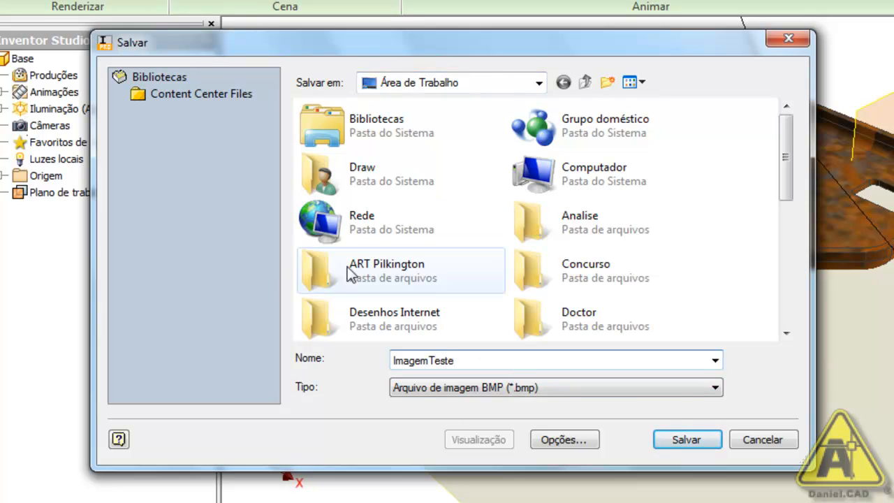
click(462, 387)
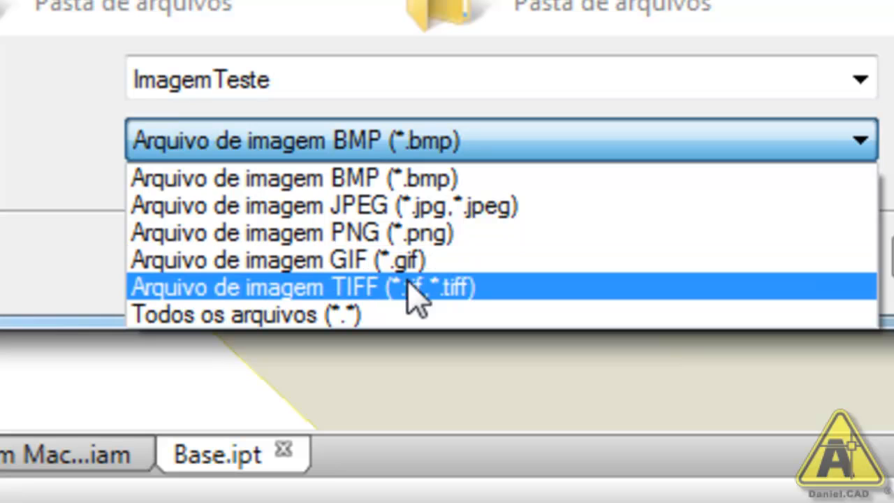
click(425, 208)
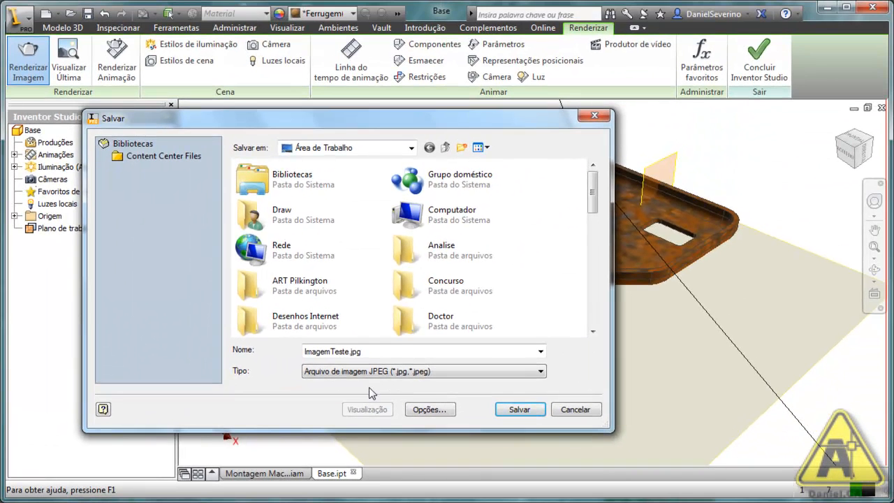
click(508, 414)
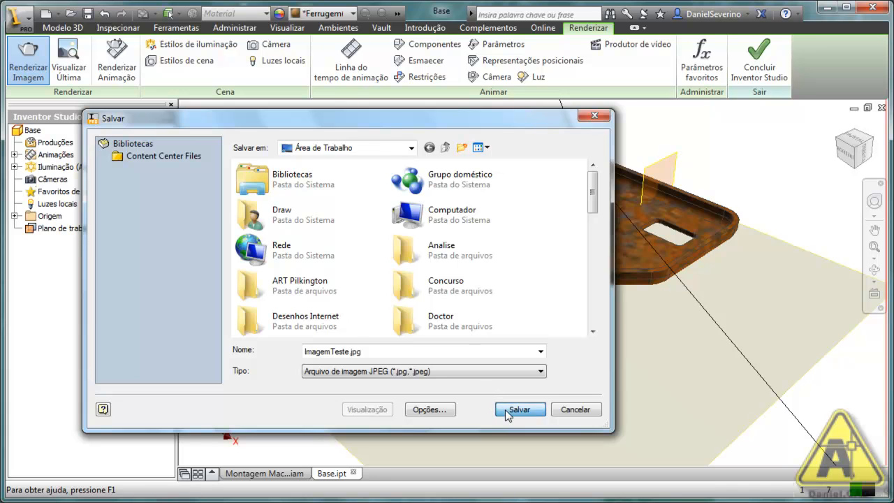
- Render the image of the Base part and check the saved ImagemTeste file on the desktop
click(172, 176)
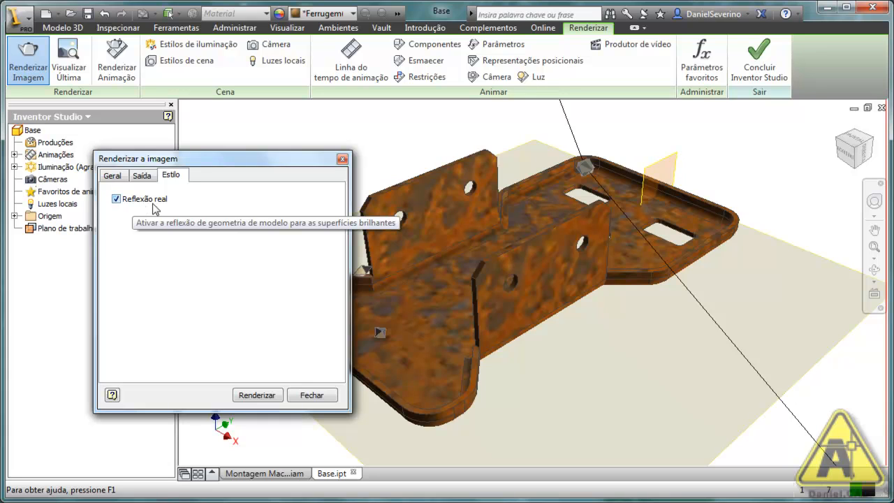
click(108, 176)
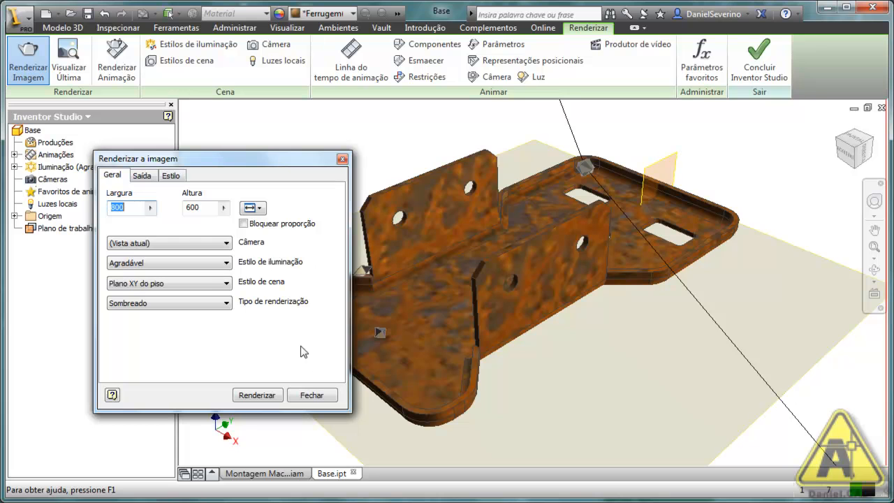
click(268, 400)
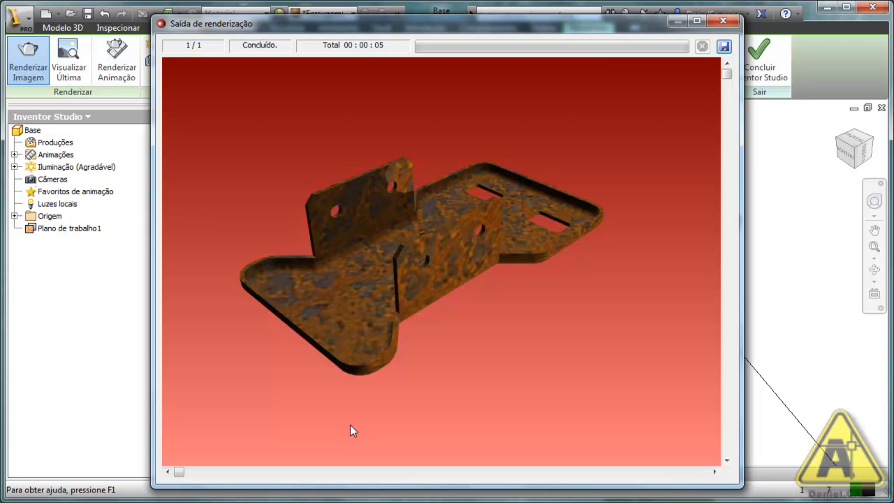
click(723, 21)
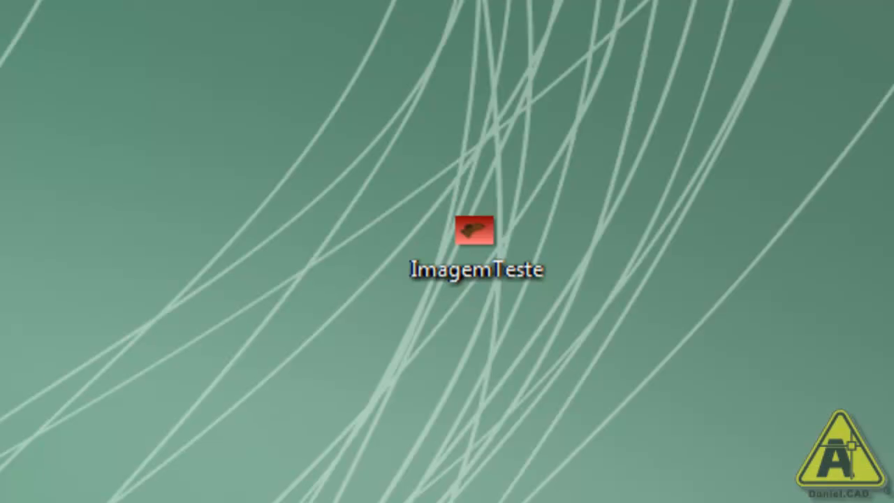
click(479, 240)
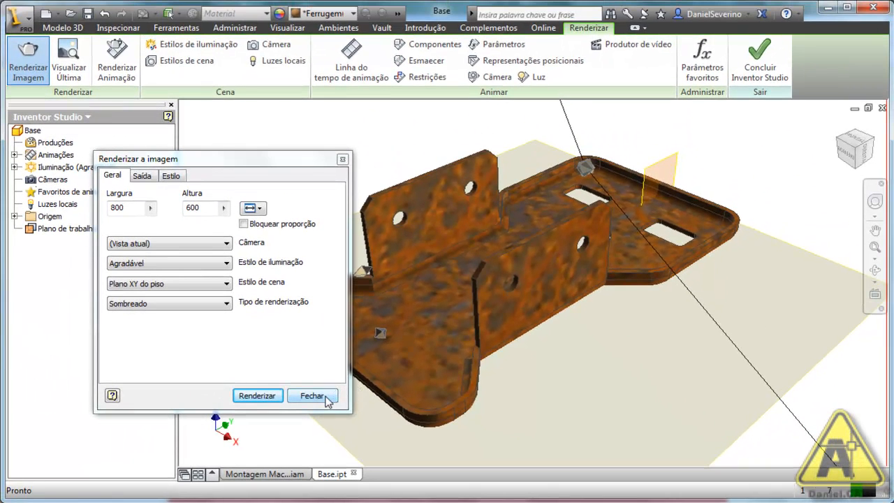
- Set up a new render of the Base from a different viewpoint, with scene style (Fundo atual) and lighting style Cor fria
click(327, 396)
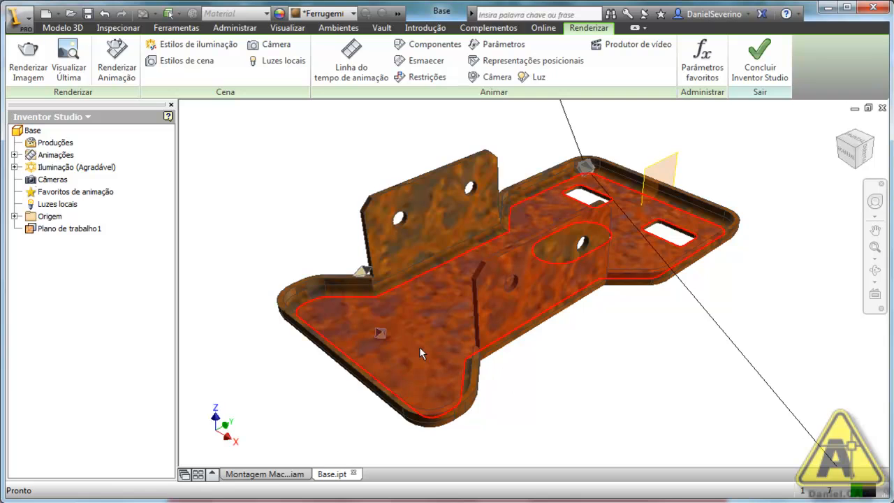
shift+middle_drag(416, 336, 528, 328)
middle_drag(575, 305, 517, 287)
click(28, 62)
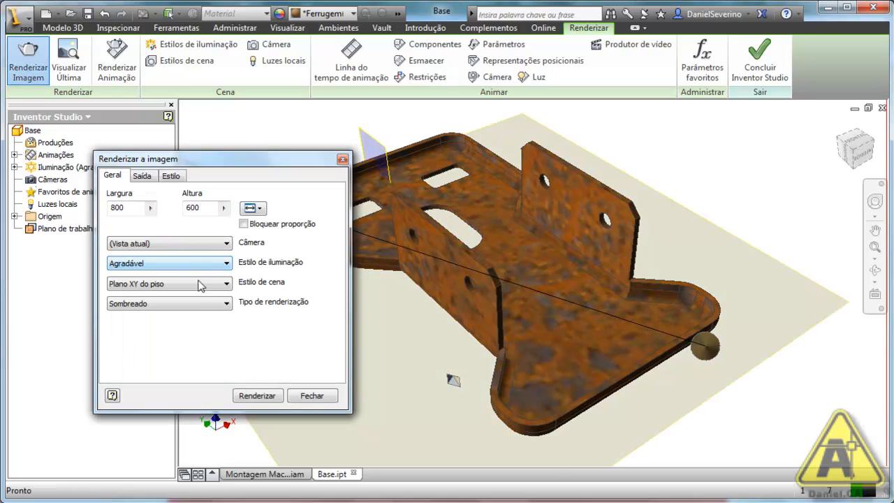
click(227, 285)
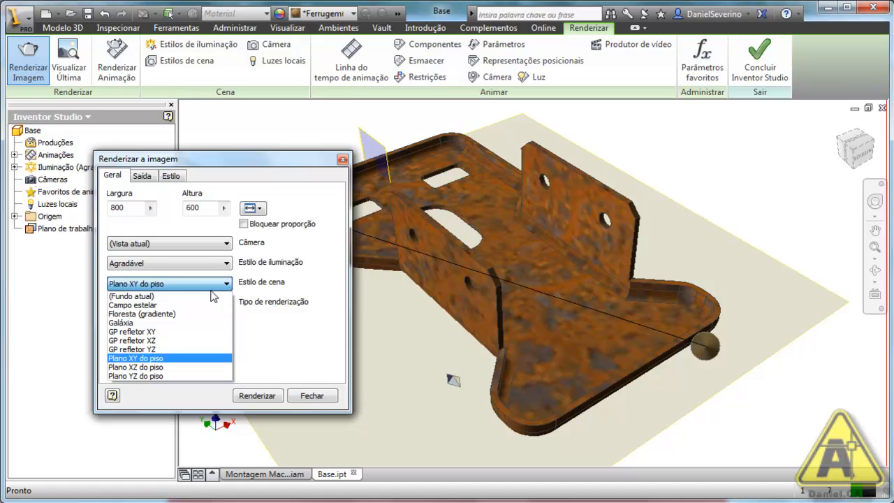
click(210, 296)
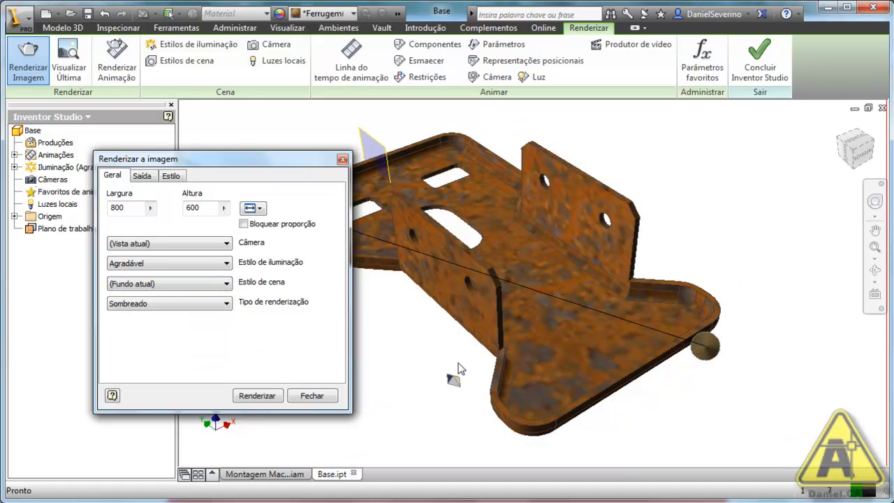
click(226, 264)
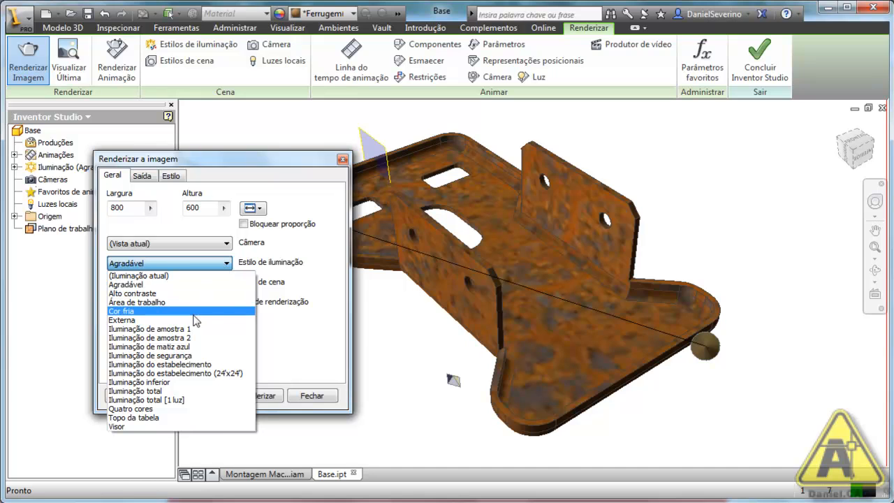
click(197, 311)
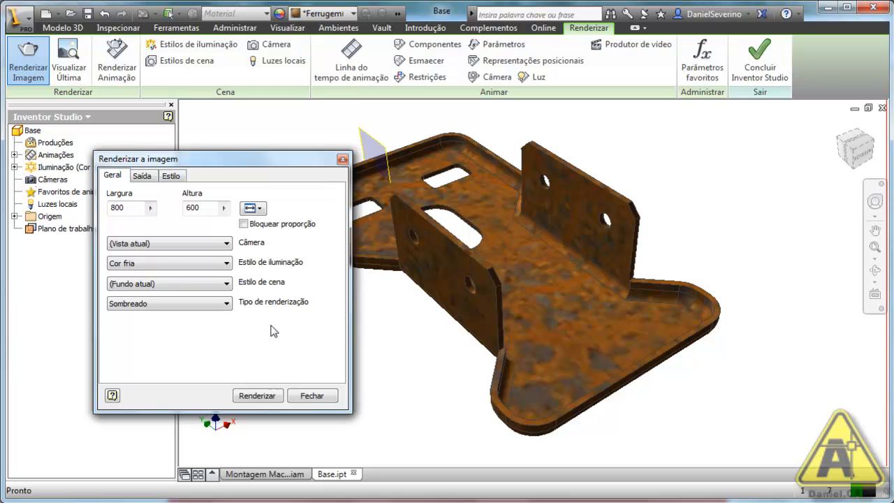
- Set the render image size to 1024 x 768 and the antialiasing to the highest level
click(254, 209)
click(282, 286)
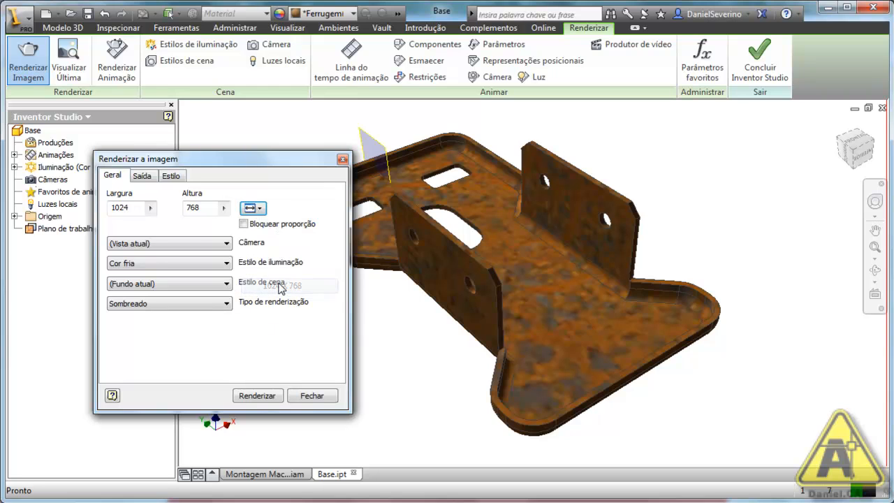
click(147, 178)
click(176, 248)
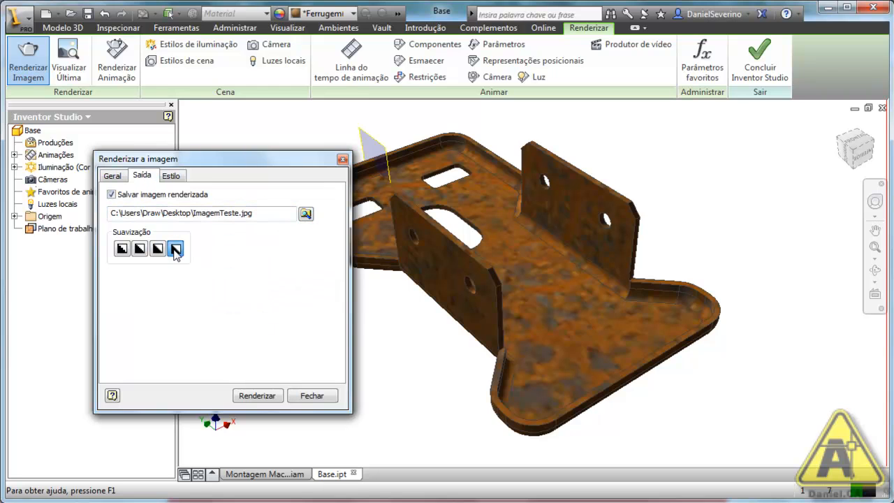
click(111, 175)
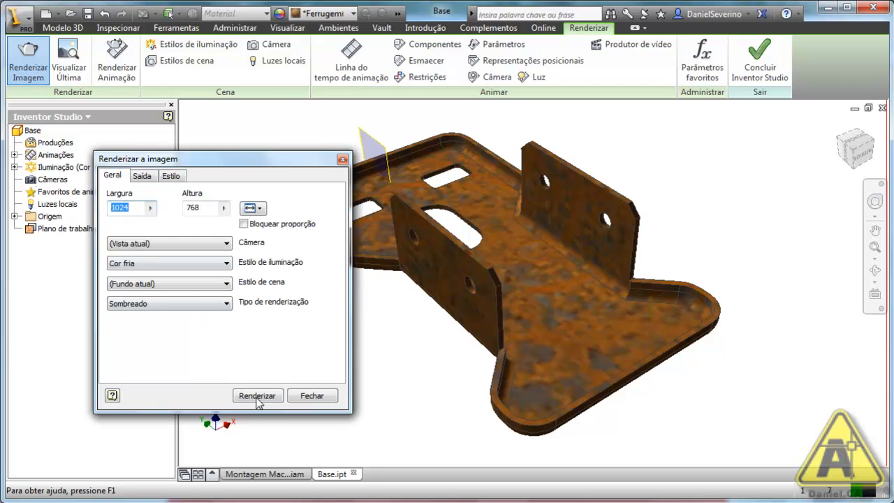
- Set the rendered image to be saved on the desktop as the JPEG file ImagemTeste2.jpg
click(262, 396)
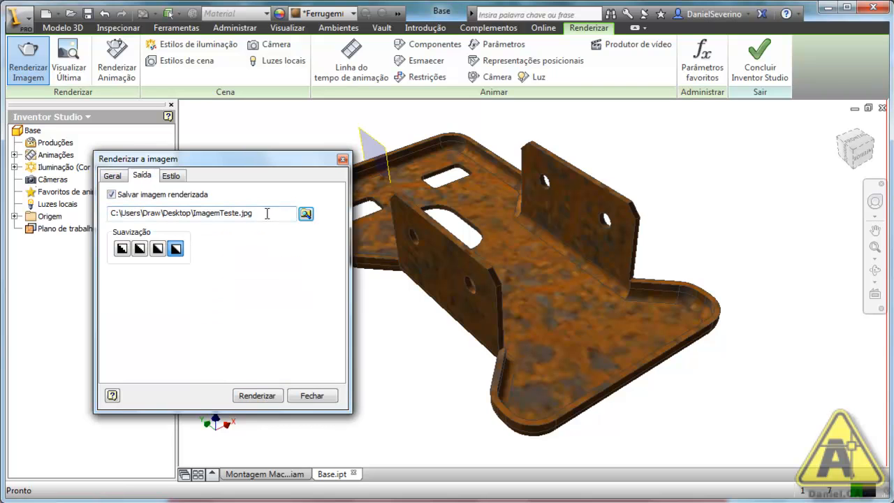
click(306, 214)
click(359, 354)
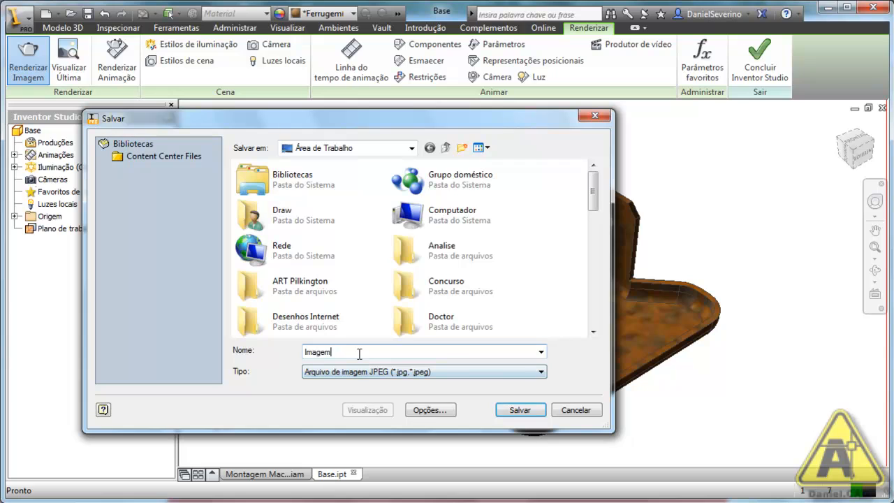
text(Tetse)
key(BackSpace)
key(BackSpace)
key(BackSpace)
text(ste)
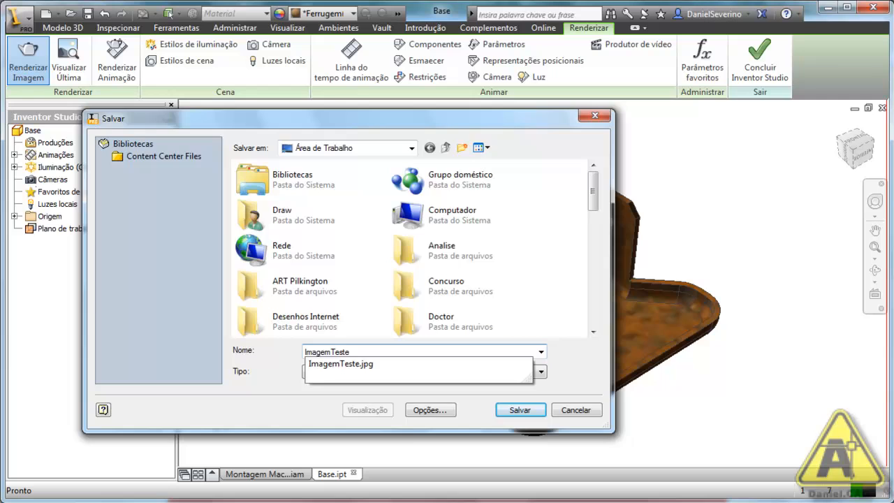
key(Return)
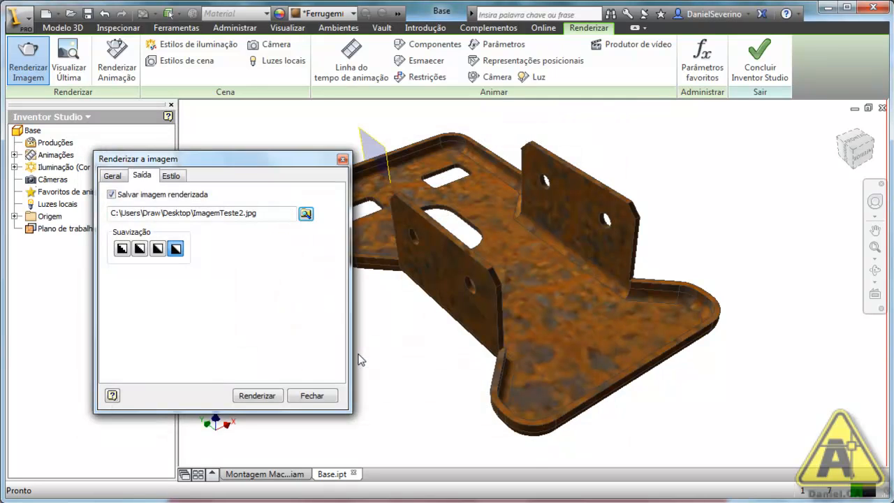
- Render the image, inspect the saved ImagemTeste2 file from the desktop, and close the render output and settings
click(112, 175)
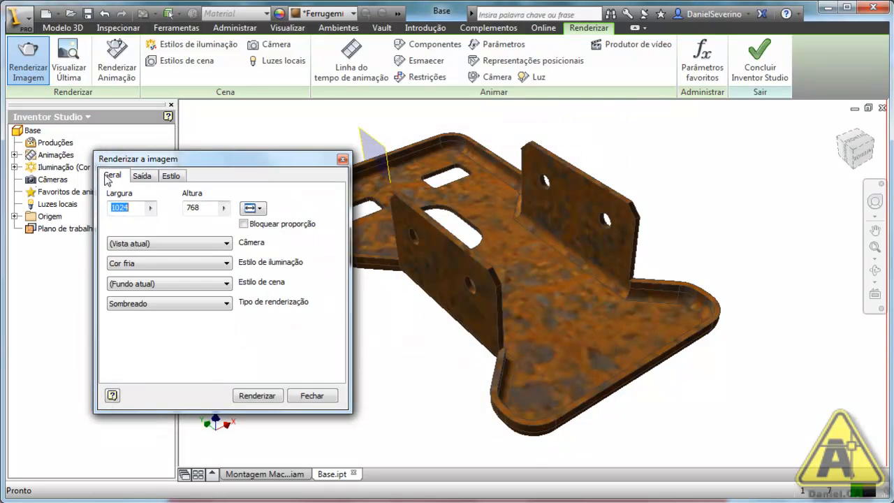
click(251, 396)
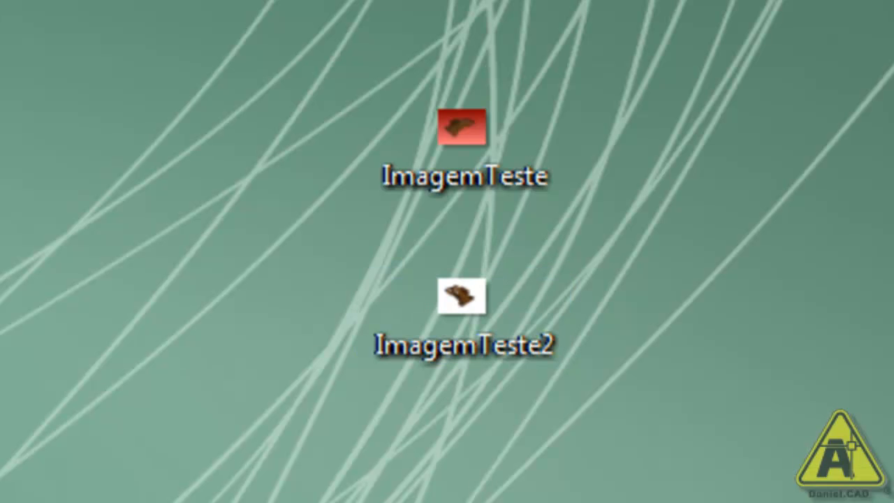
click(477, 351)
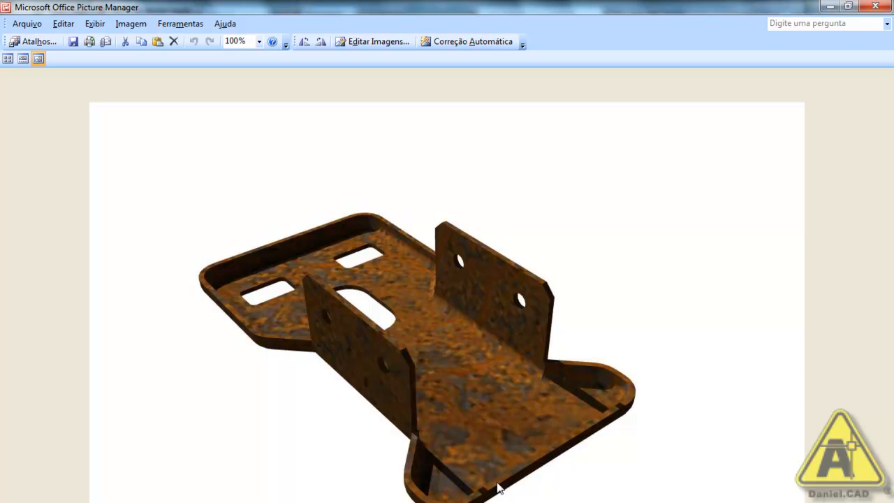
scroll(446, 425, up, 1)
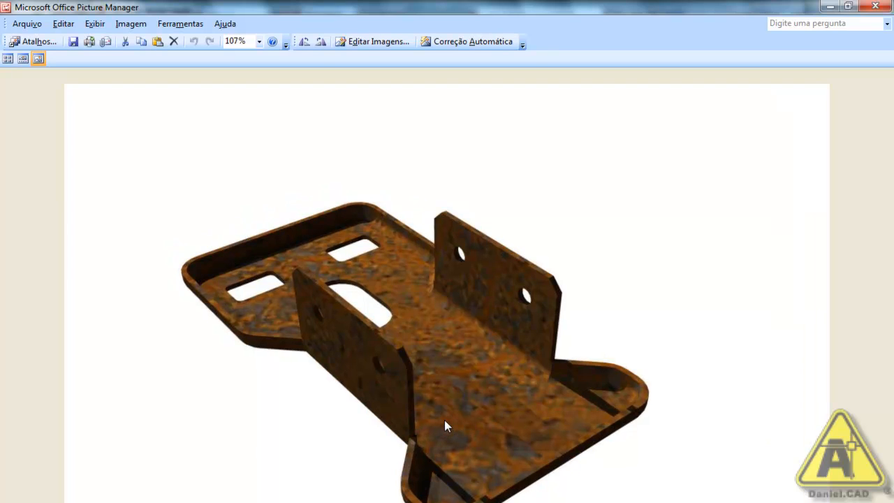
scroll(446, 425, down, 2)
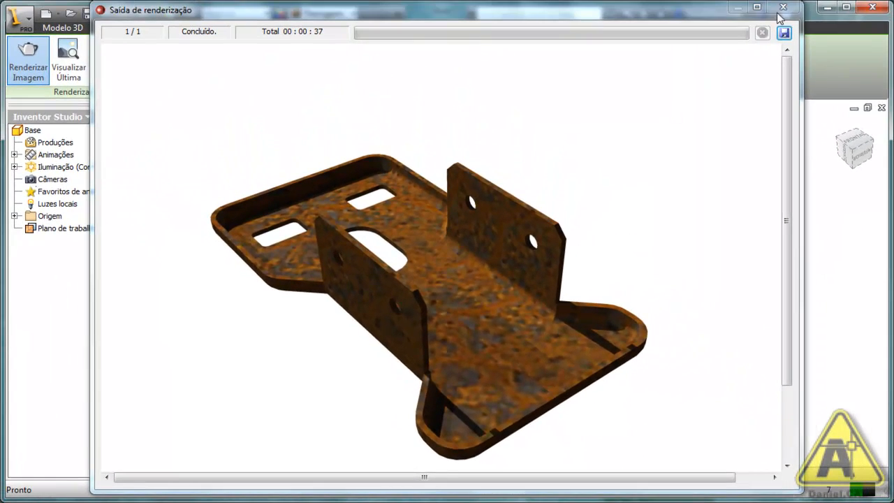
click(782, 7)
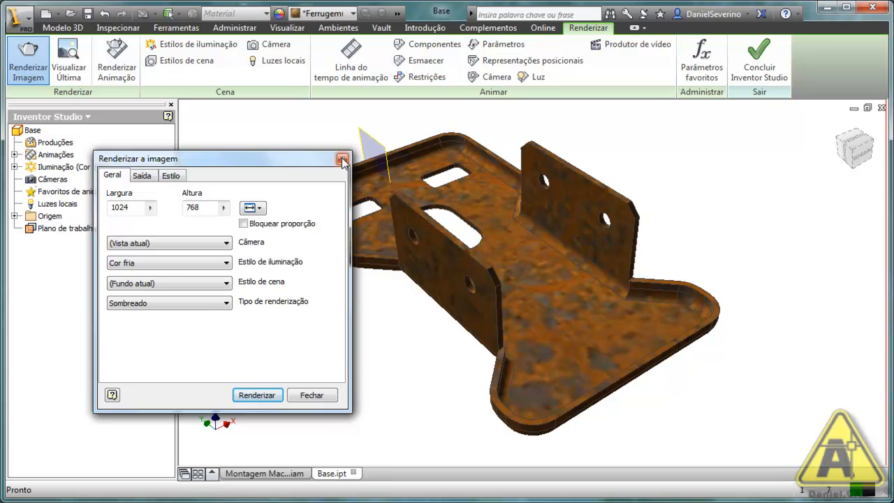
click(342, 161)
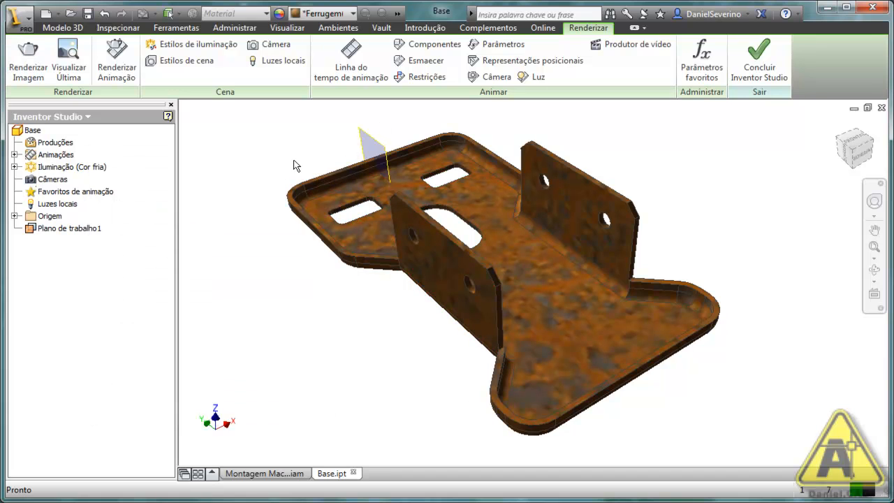
- Change the Base part's appearance to Cromo - Azul polido from the Inventor material library
click(354, 14)
scroll(419, 119, down, 1)
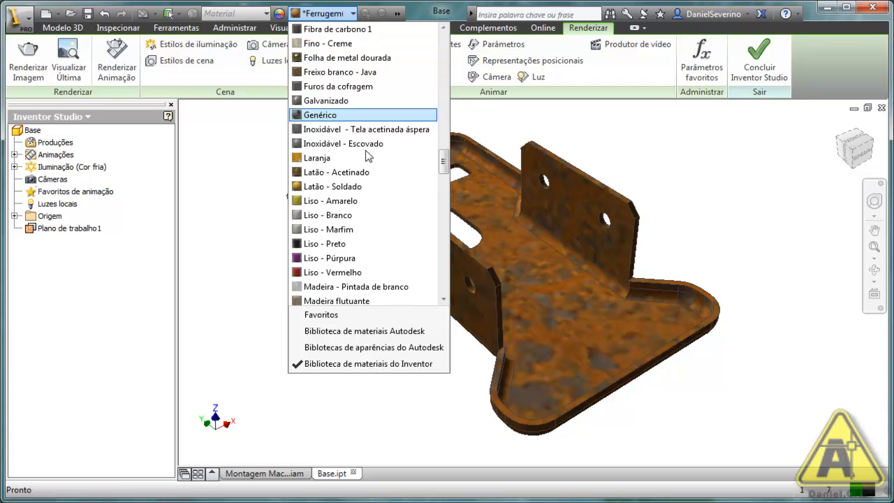
drag(442, 161, 445, 129)
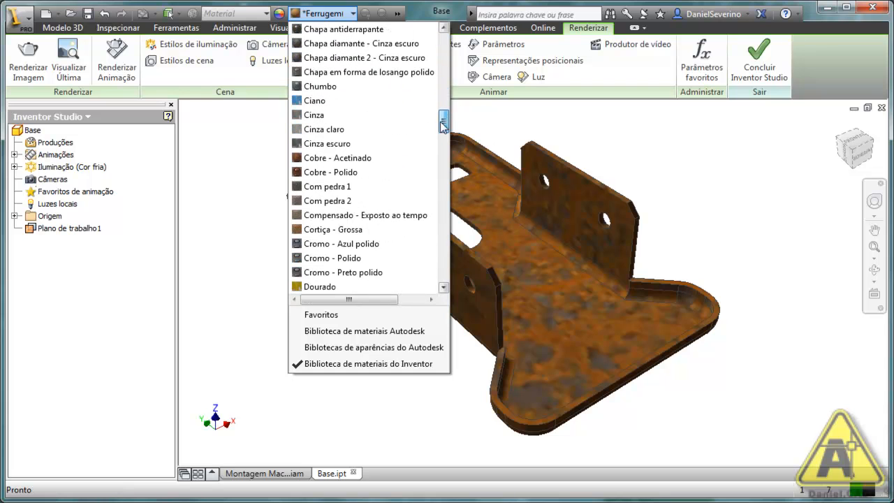
click(371, 245)
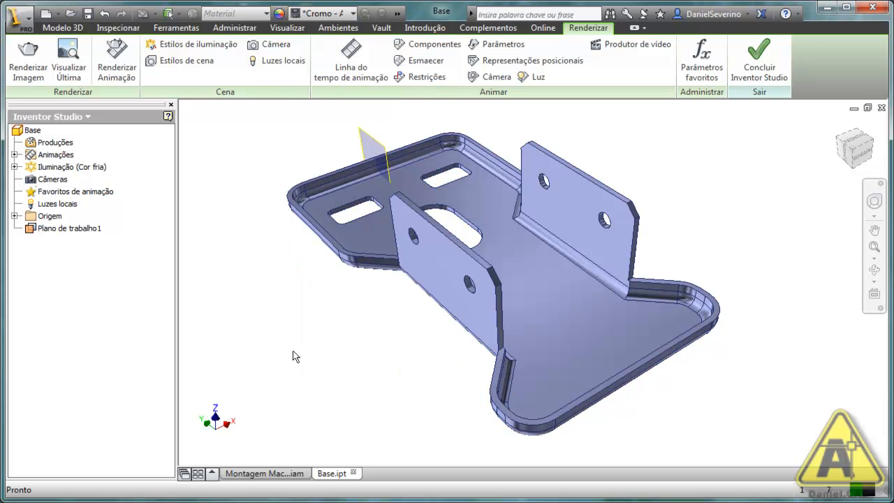
- Prepare another image render of the chrome Base from a new viewing angle, with the size set to 800 x 600
shift+middle_drag(353, 359, 515, 336)
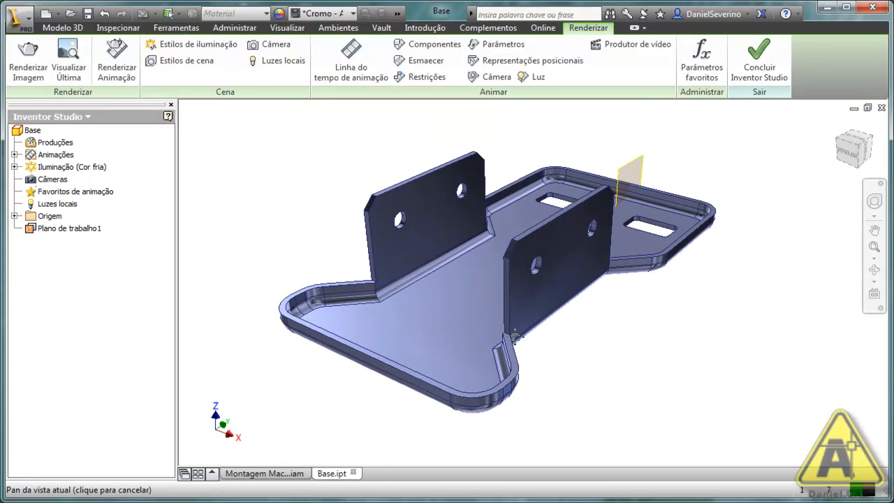
click(27, 65)
click(252, 208)
click(281, 271)
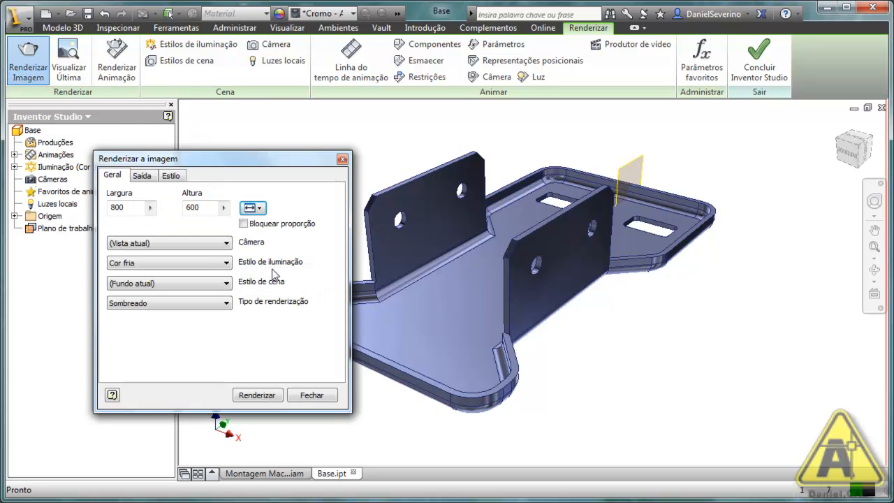
- Set the output file to ImagemTeste3.jpg on the desktop and the antialiasing to the third of the four levels
click(143, 176)
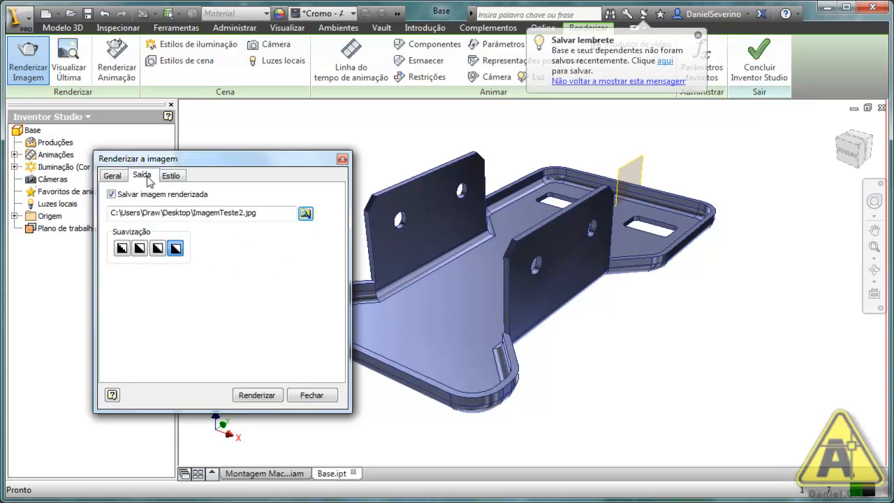
click(305, 213)
click(338, 351)
text(Teste)
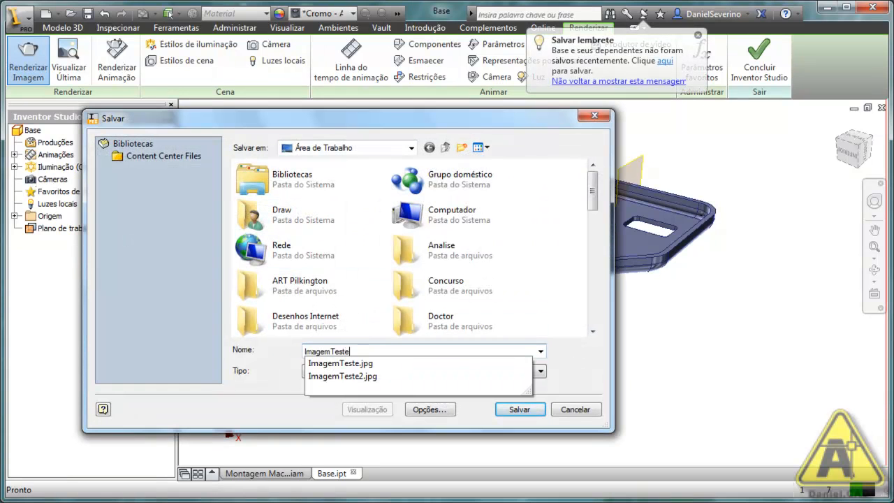
text(3)
key(Return)
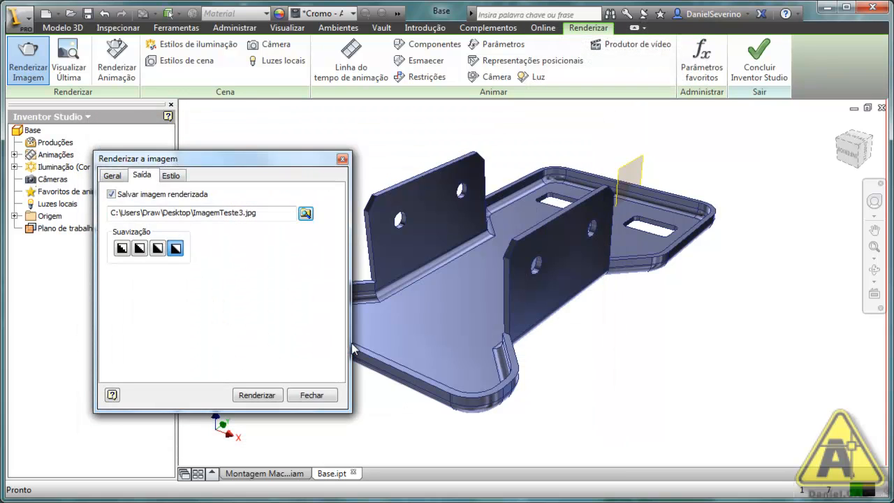
click(159, 253)
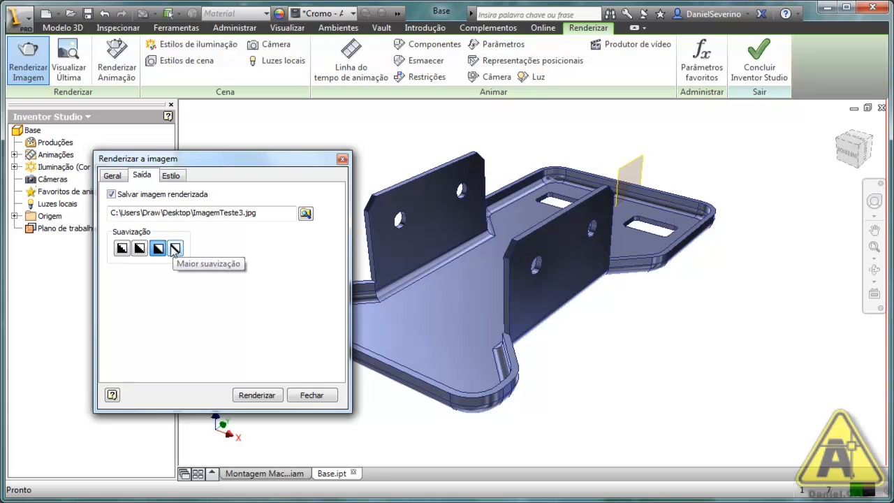
- Set the lighting style to Externa, render the image of the chrome Base, and close the render settings
click(114, 176)
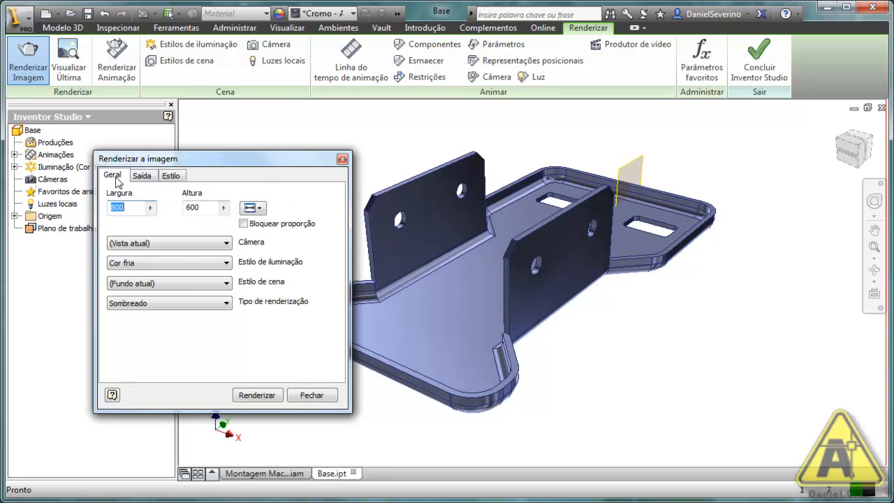
click(192, 268)
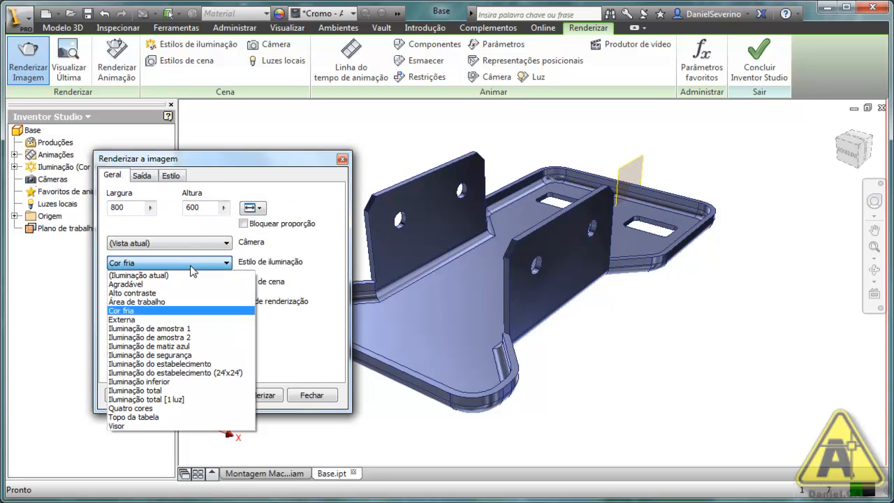
click(179, 321)
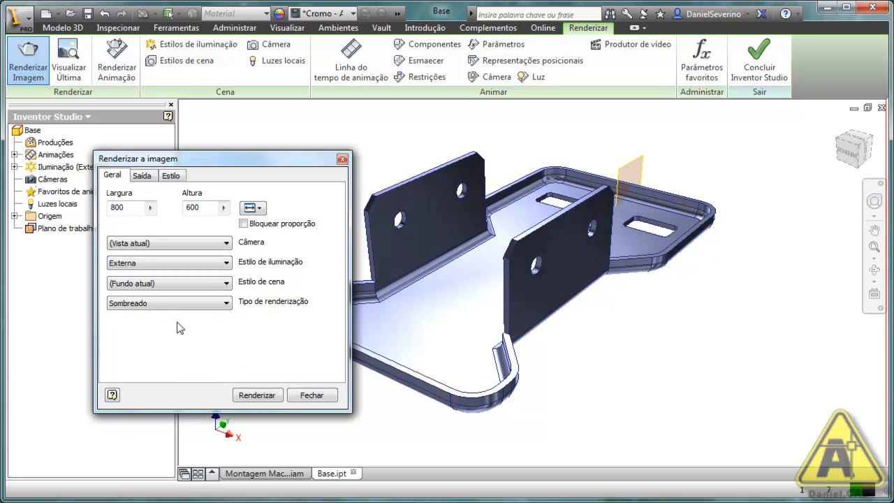
click(273, 397)
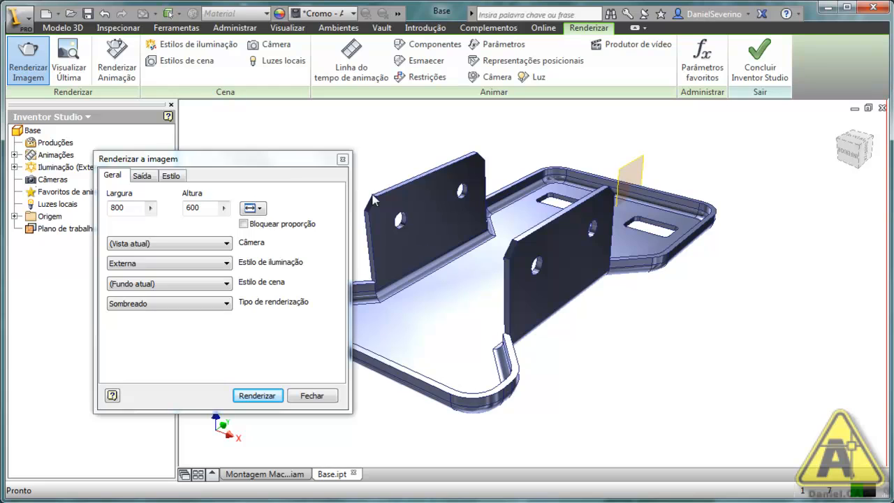
click(342, 159)
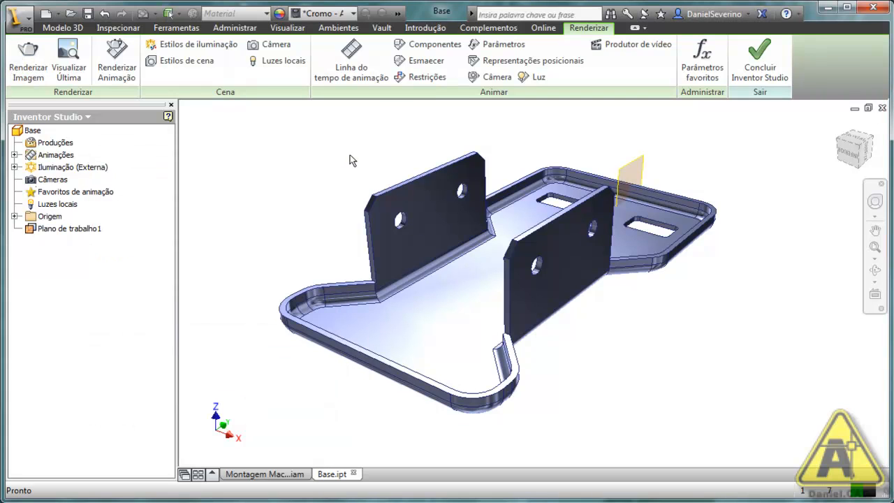
- Start a new camera and place its target on the outer face of the Base's nearer perforated side plate
click(277, 46)
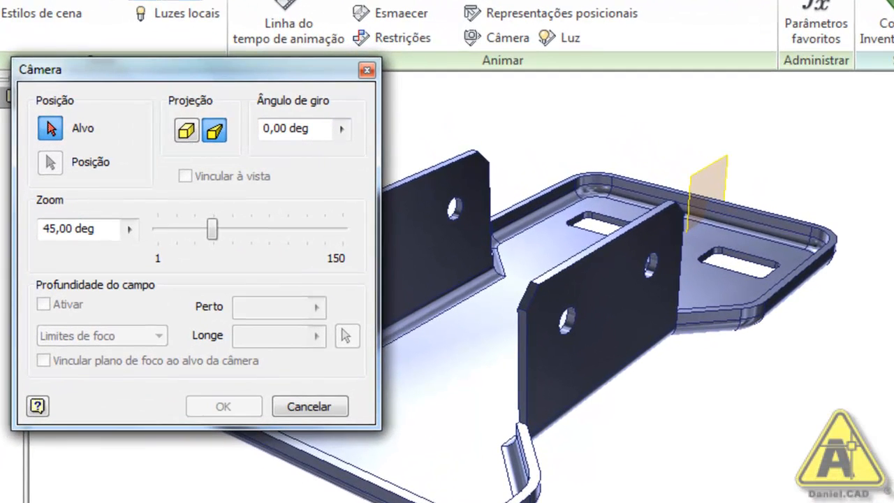
scroll(170, 423, down, 3)
middle_drag(345, 475, 544, 466)
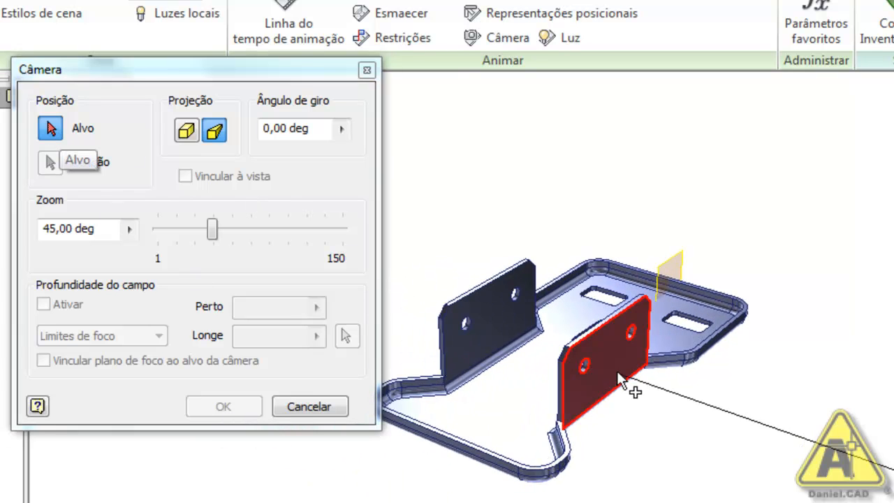
scroll(613, 359, down, 5)
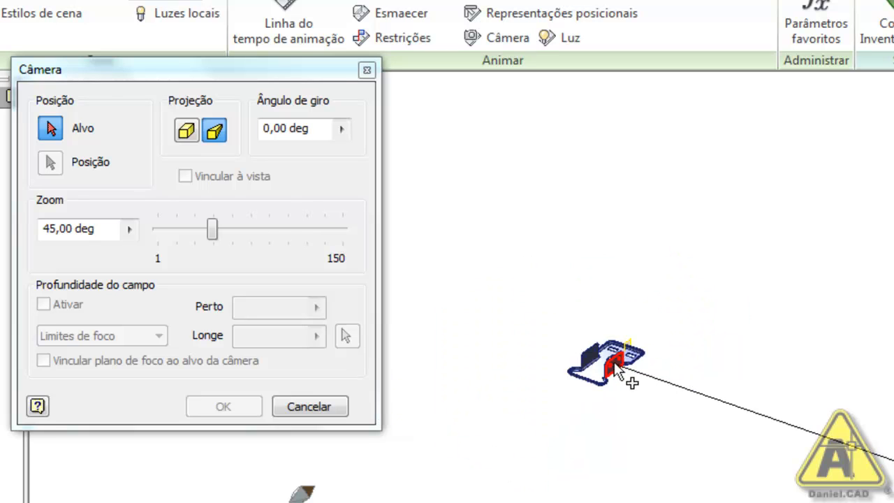
scroll(615, 369, up, 5)
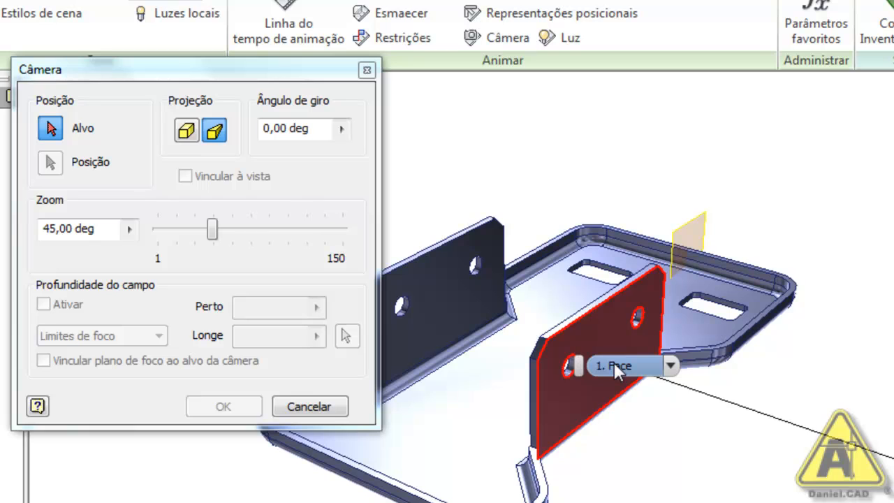
click(612, 326)
- Place the camera position on the line perpendicular to the target face, far enough away to frame the whole Base
scroll(659, 385, down, 5)
middle_drag(715, 419, 578, 391)
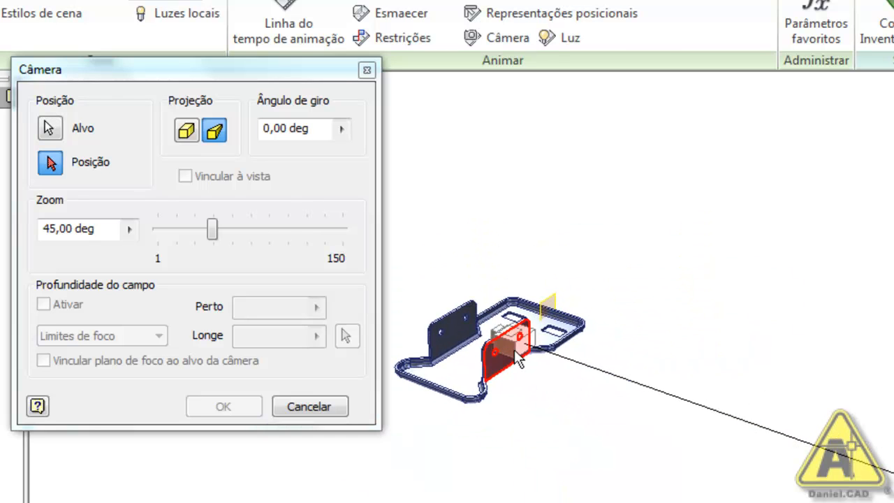
scroll(516, 351, down, 5)
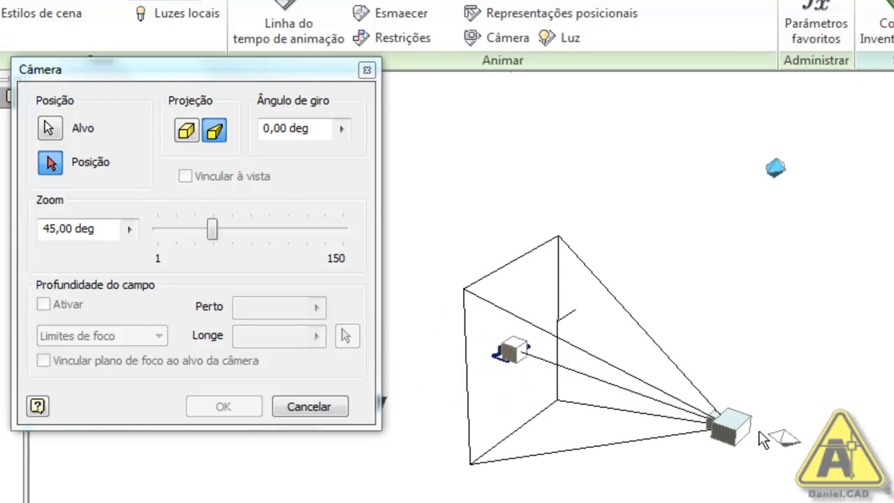
scroll(555, 380, up, 3)
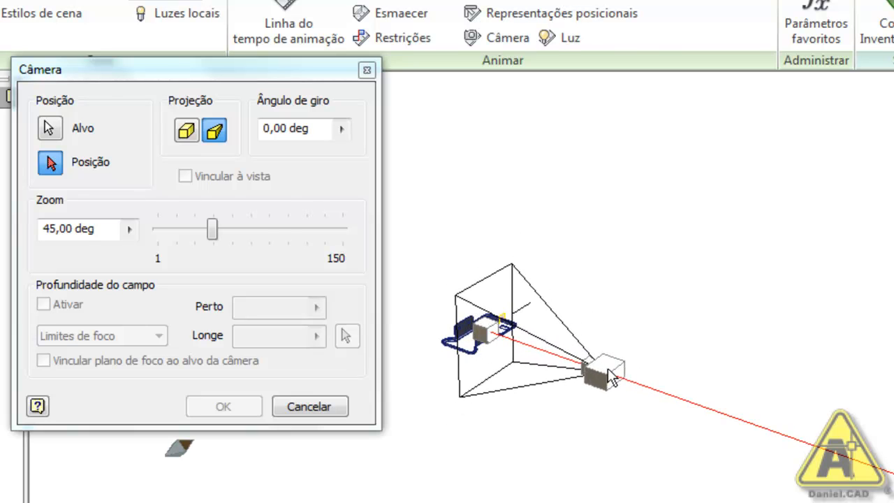
click(630, 380)
click(804, 450)
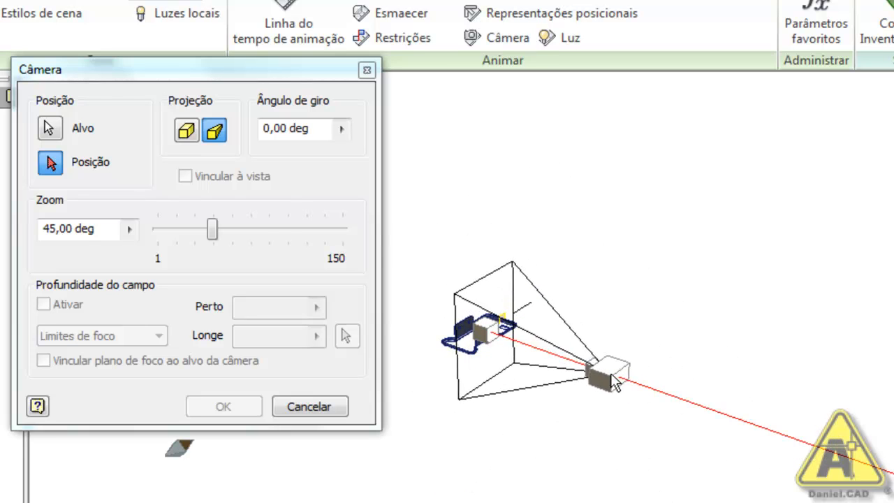
scroll(596, 372, up, 3)
middle_drag(596, 374, 845, 445)
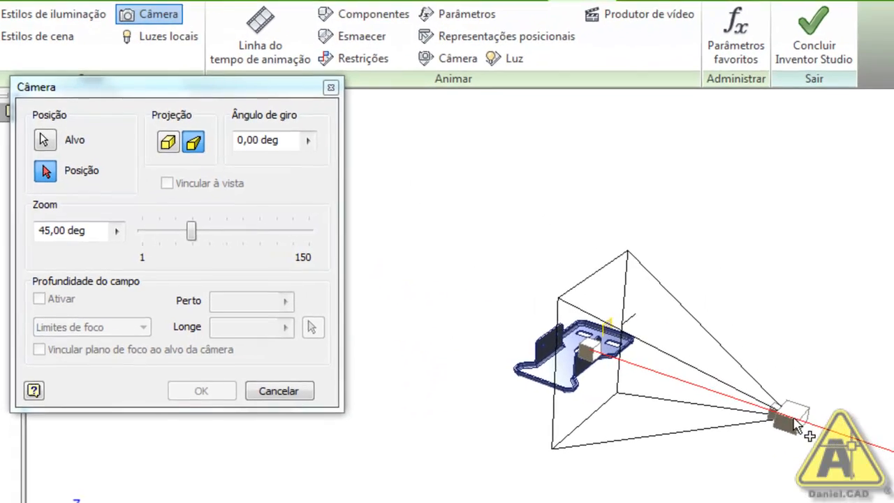
click(788, 428)
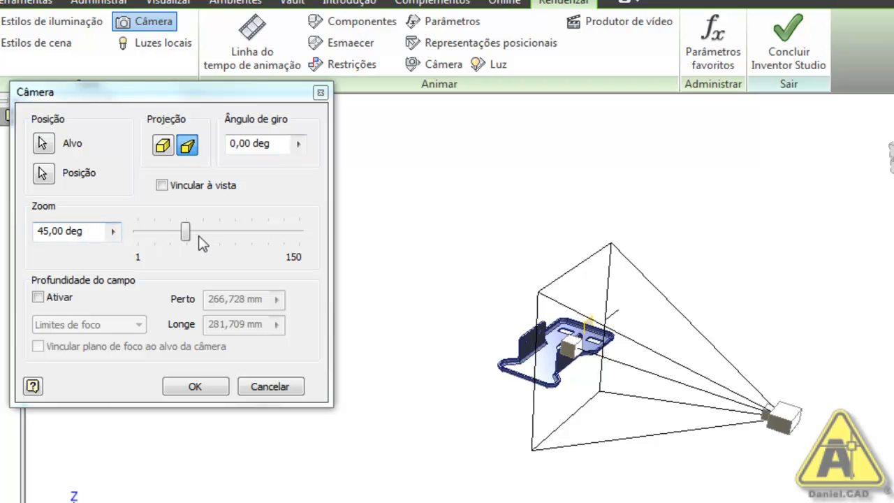
- Set the camera's zoom to 52,64 deg and activate its depth of field with focus limits
mouse_move(186, 234)
mouse_down()
mouse_move(211, 237)
mouse_move(183, 238)
mouse_move(207, 237)
mouse_move(196, 237)
mouse_up()
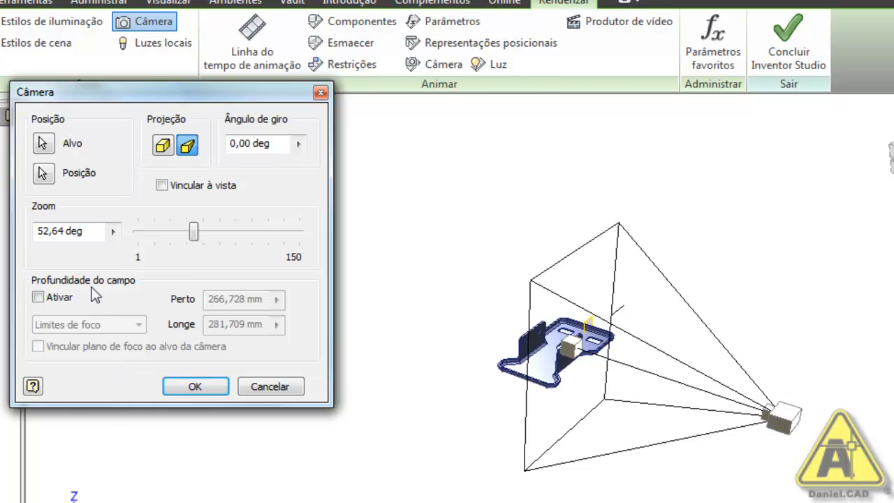
click(69, 301)
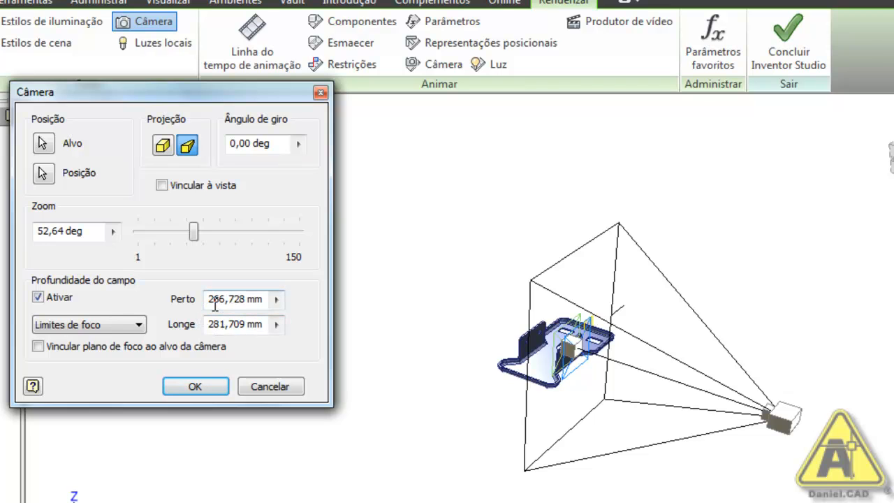
scroll(559, 343, down, 8)
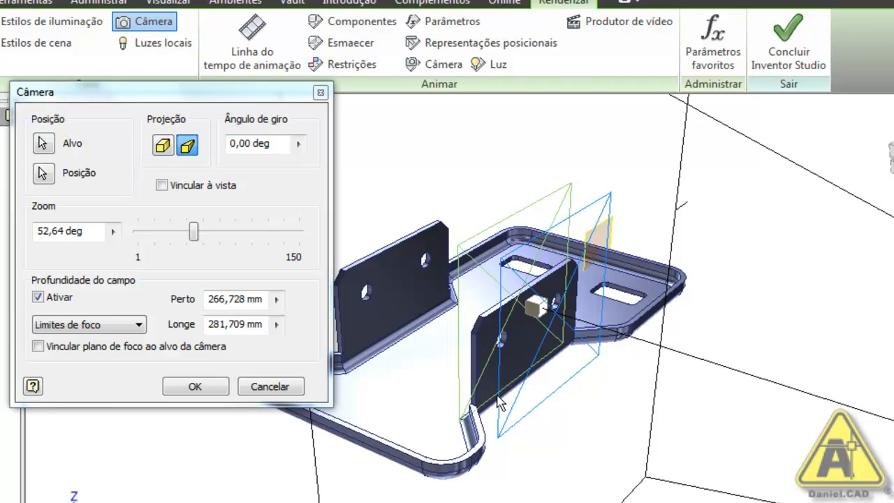
- Set the far focus limit of the camera's depth of field to 290 mm
click(210, 323)
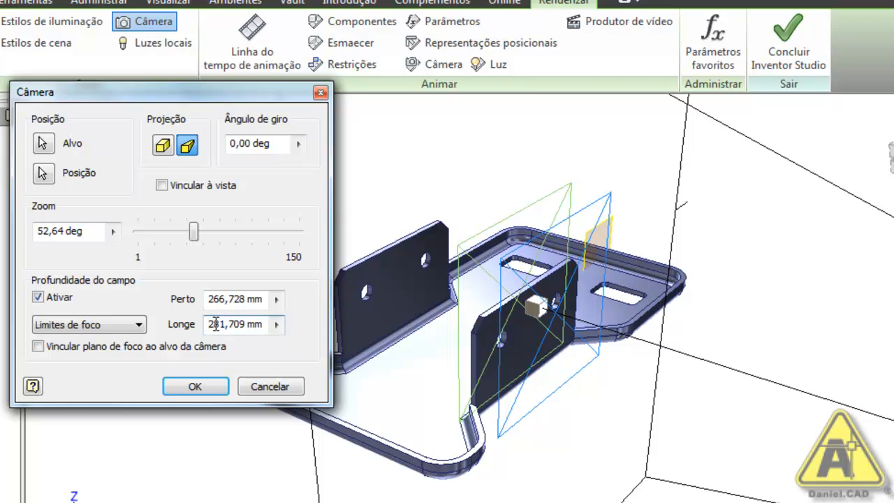
drag(213, 324, 450, 335)
text(90)
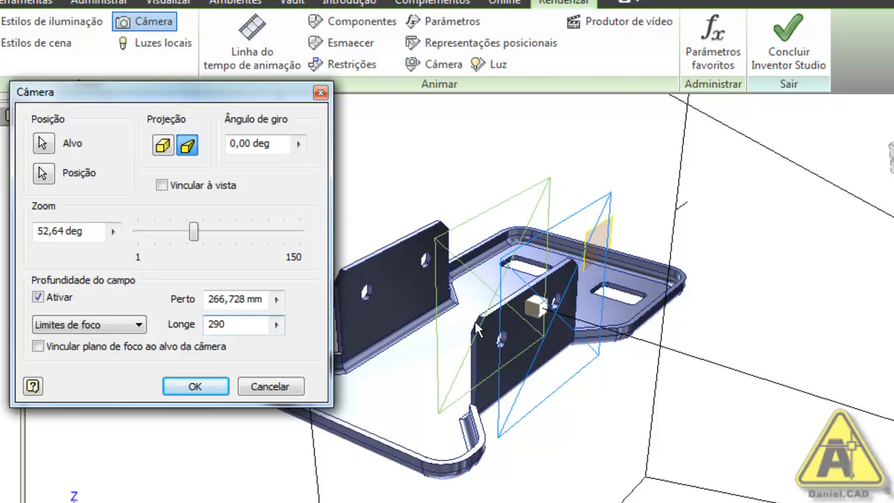
- Set the depth of field's far focus limit to 300 mm, checking it from the front view, and create the camera
drag(893, 159, 893, 180)
click(523, 378)
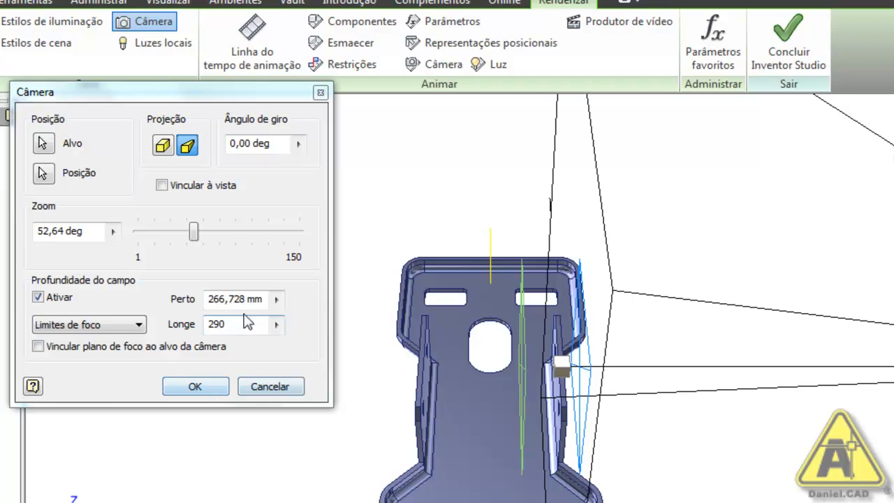
double_click(213, 324)
text(30)
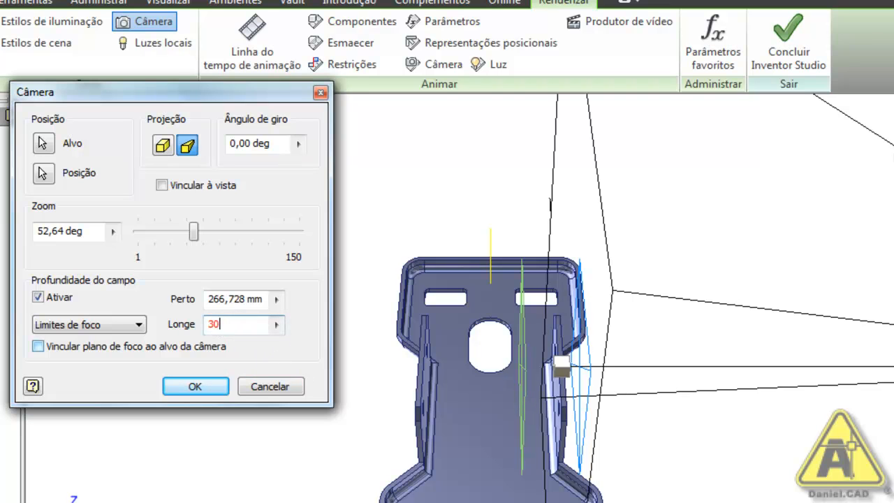
text(0)
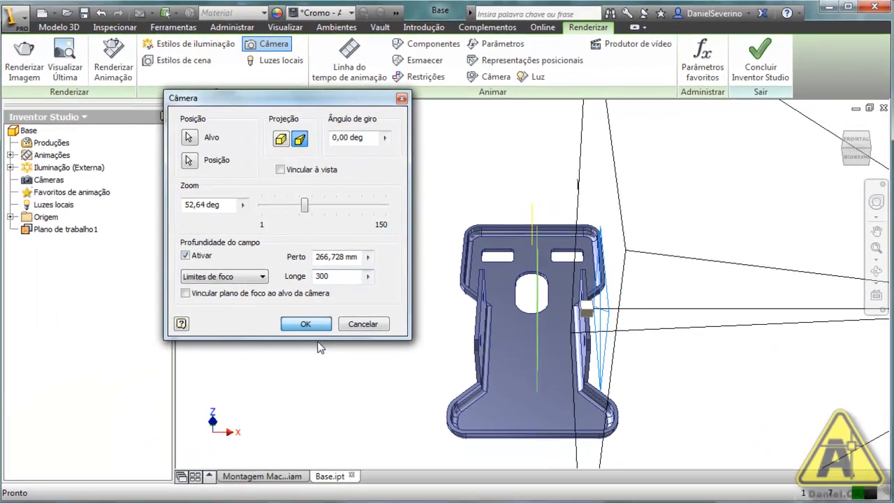
click(195, 387)
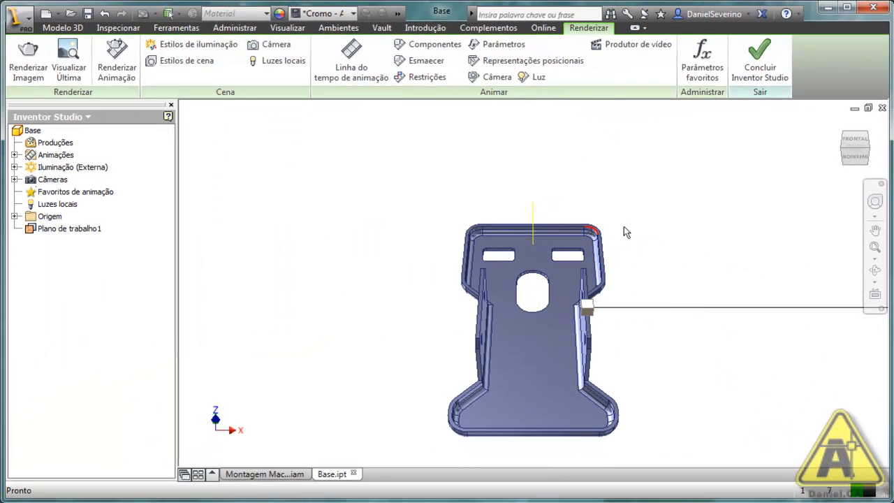
- Prepare another image render of the chrome Base and set its camera to Câmera1
key(F6)
middle_drag(618, 322, 577, 303)
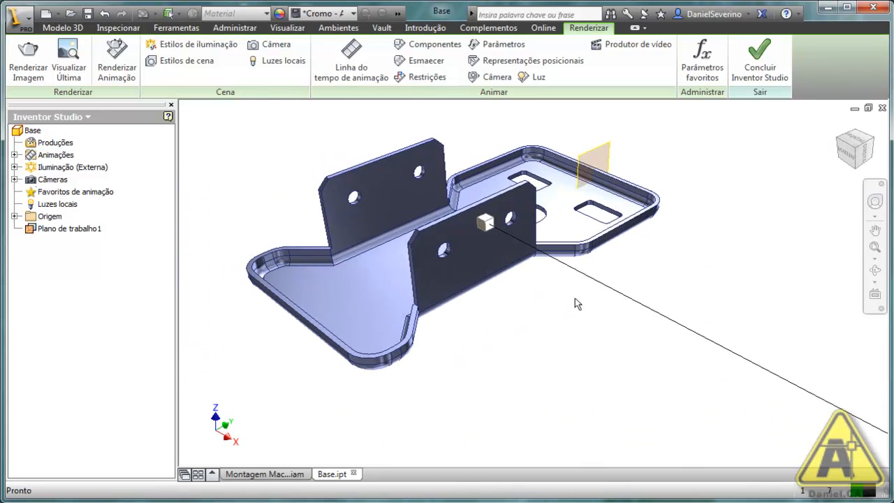
shift+middle_drag(461, 315, 592, 340)
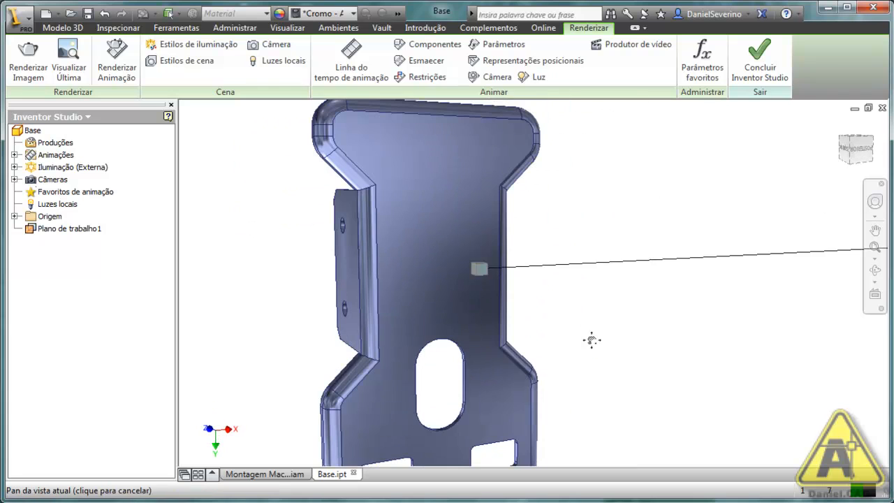
click(27, 70)
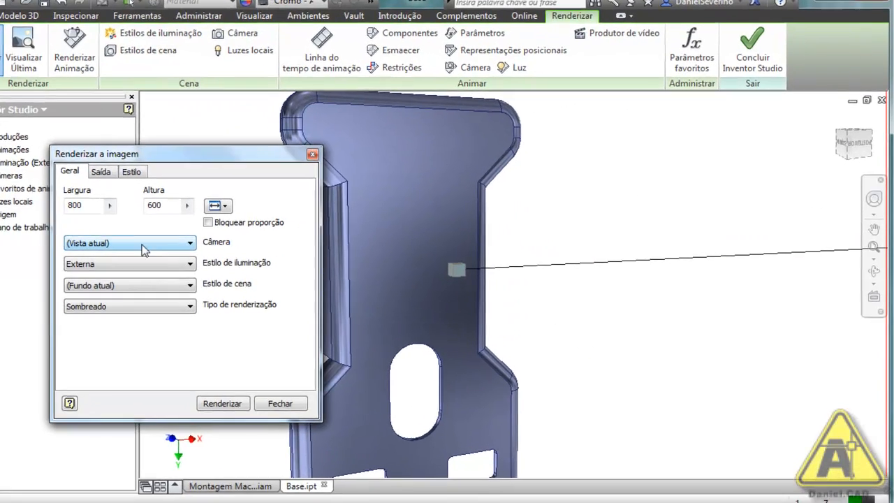
click(181, 243)
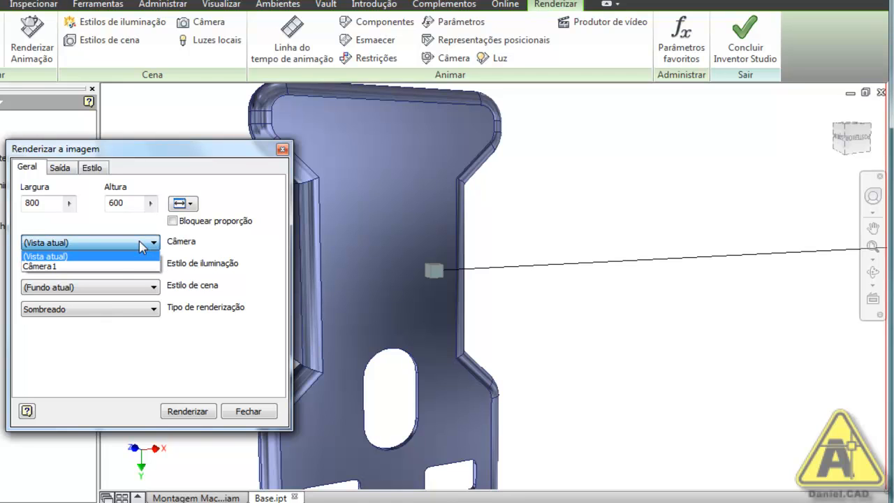
click(119, 267)
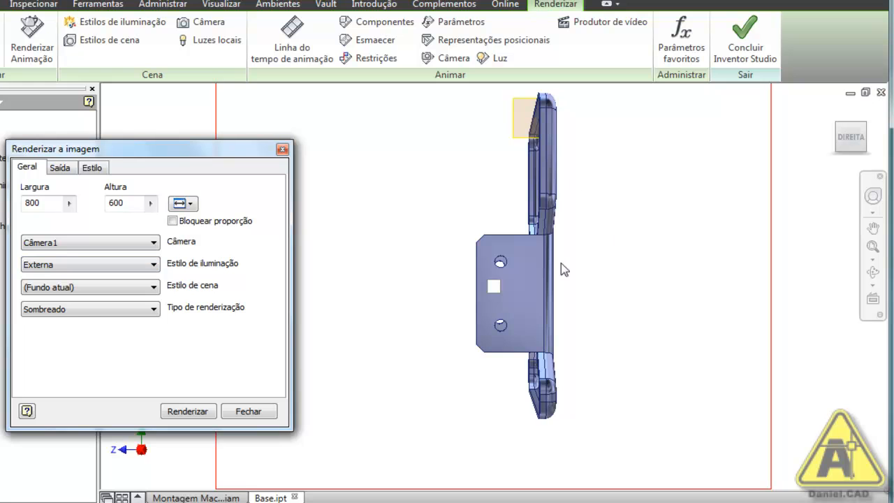
- Rotate the side view so the Base lies horizontally and examine its framing within the render boundary
scroll(567, 271, down, 3)
scroll(566, 271, up, 3)
middle_drag(602, 263, 577, 270)
click(880, 129)
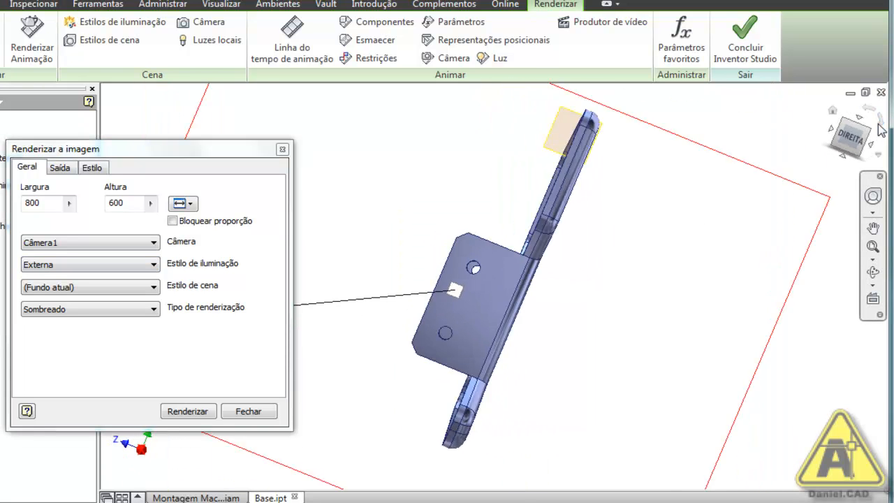
scroll(400, 349, up, 3)
middle_drag(401, 349, 409, 419)
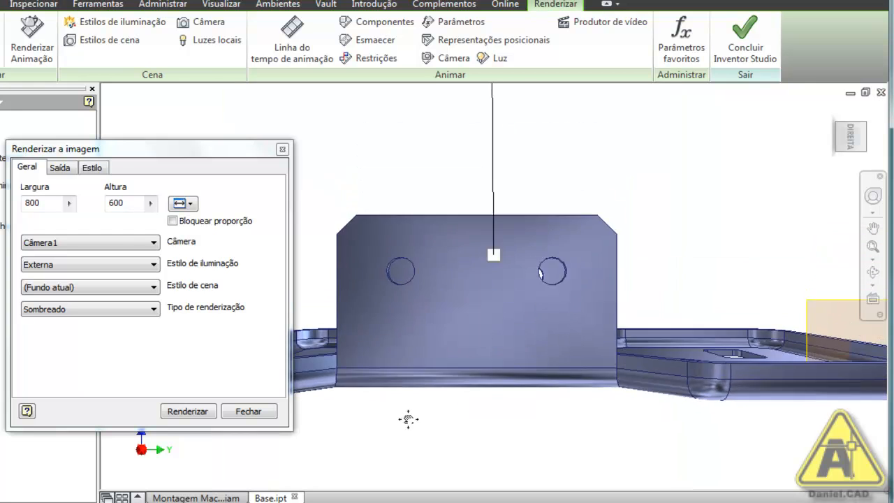
scroll(489, 415, down, 5)
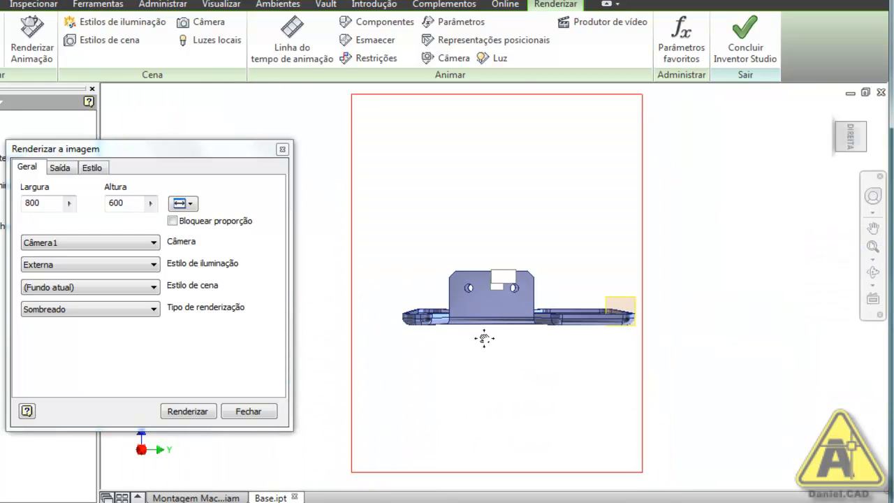
scroll(484, 338, up, 3)
middle_drag(533, 344, 551, 380)
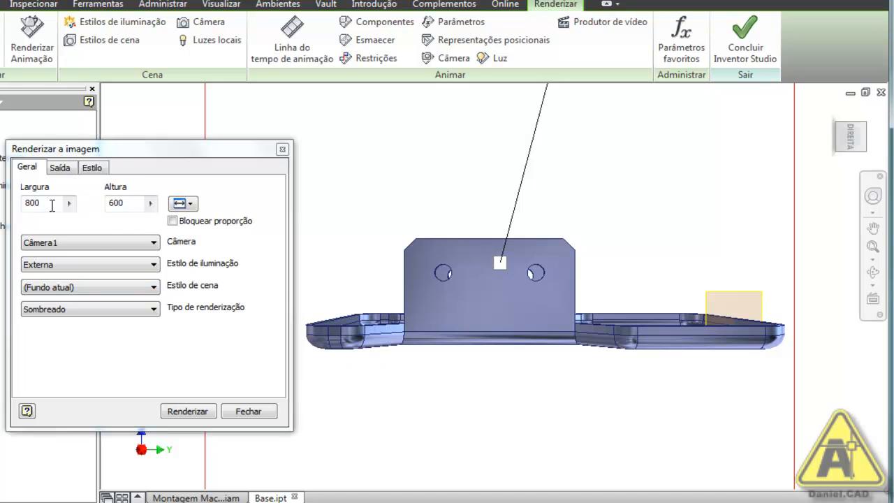
- Set the output file to ImagemtTeste4.jpg on the desktop and render the image through Câmera1
click(67, 168)
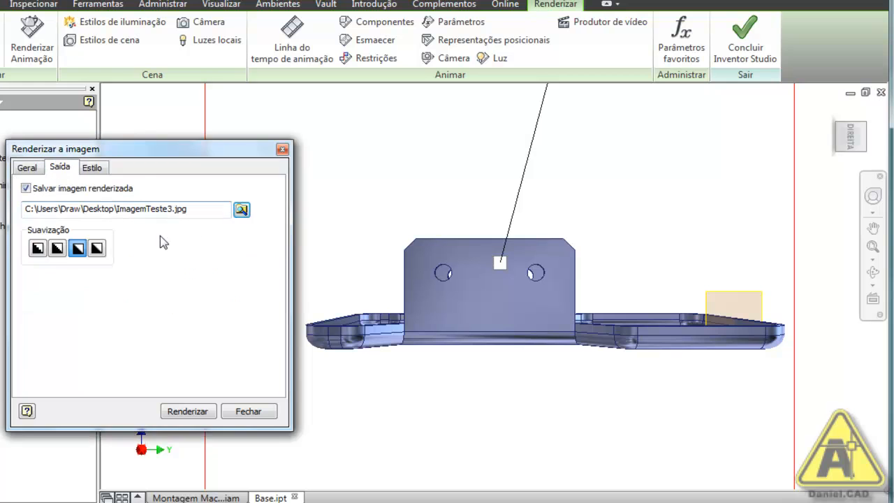
click(242, 210)
click(326, 364)
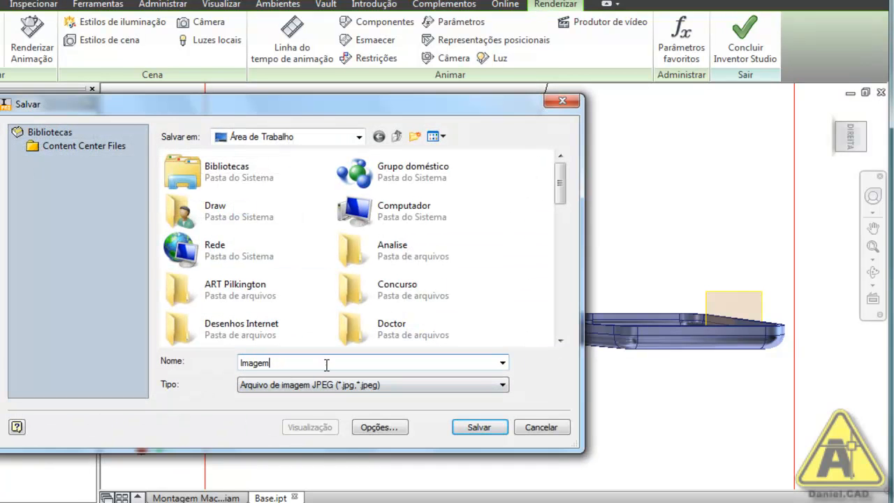
text(tTeste4)
key(Return)
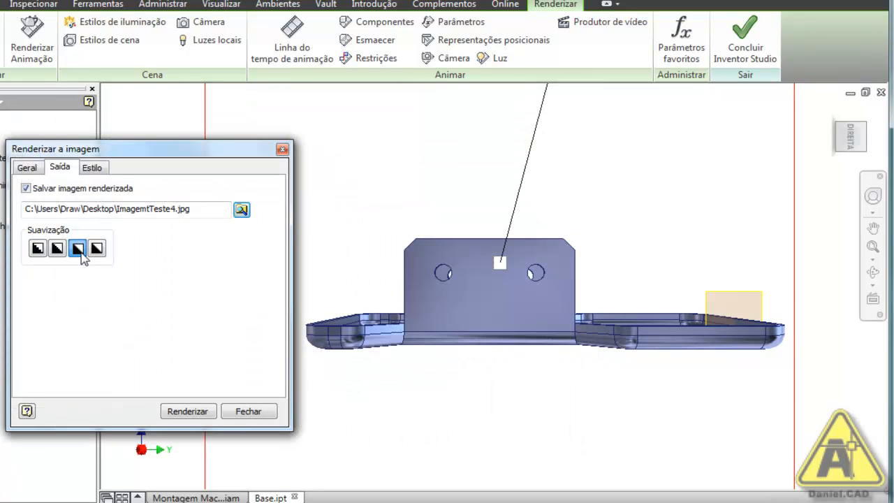
click(28, 168)
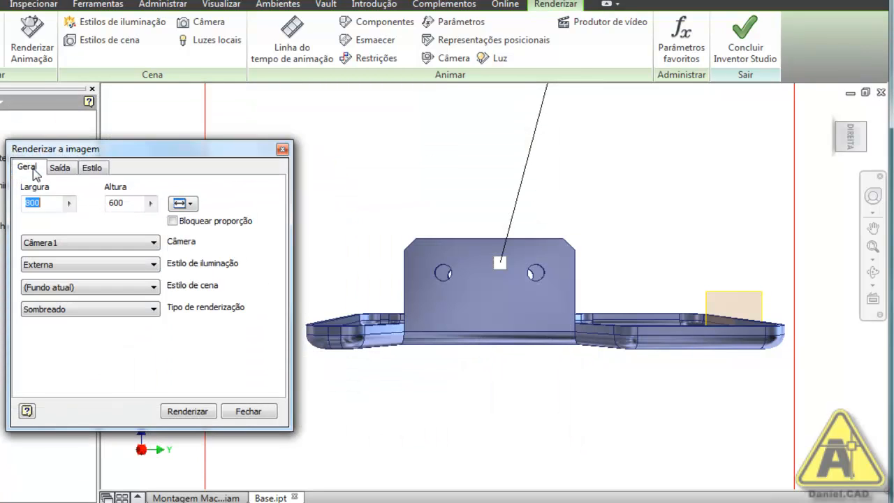
click(183, 411)
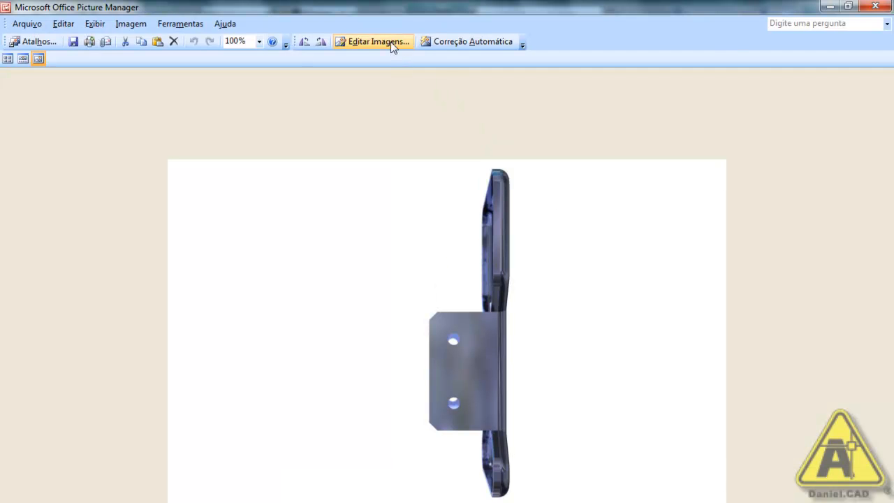
- Rotate the rendered image 90 degrees to the right so the Base lies horizontally
click(392, 42)
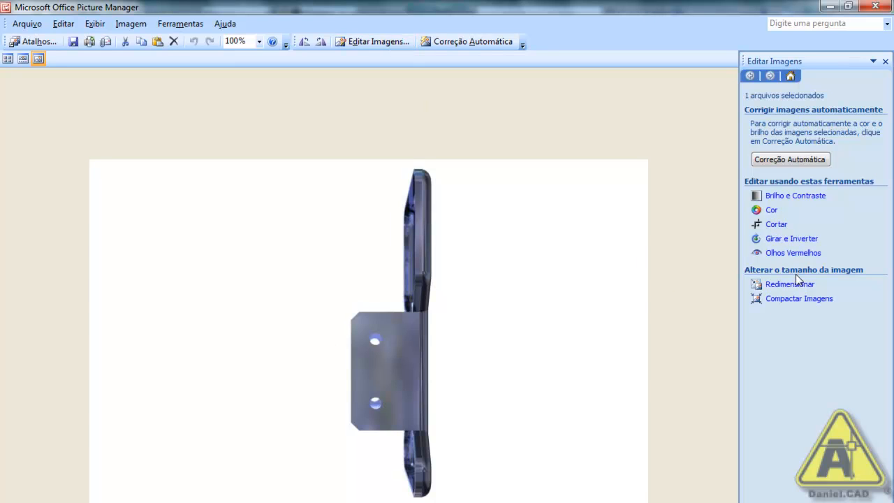
click(797, 239)
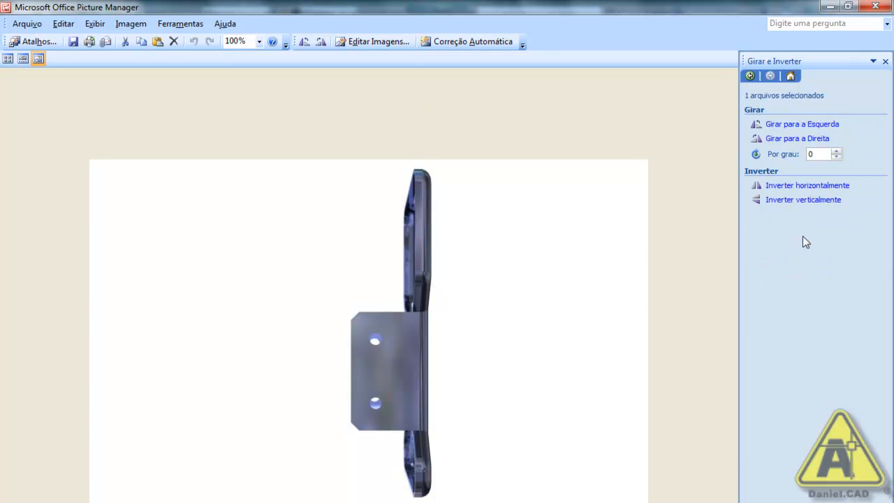
click(795, 140)
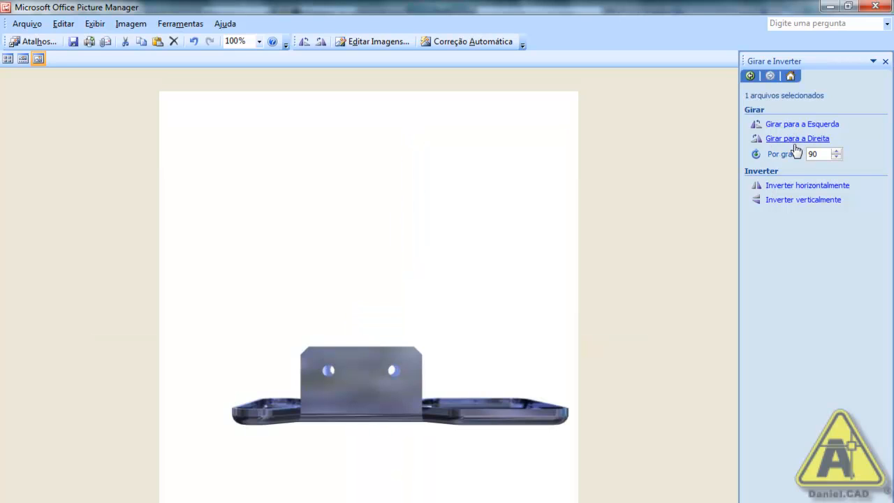
- Crop the empty areas above and below the Base, trimming about 332 pixels from the image's upper edge, and examine the result
click(751, 76)
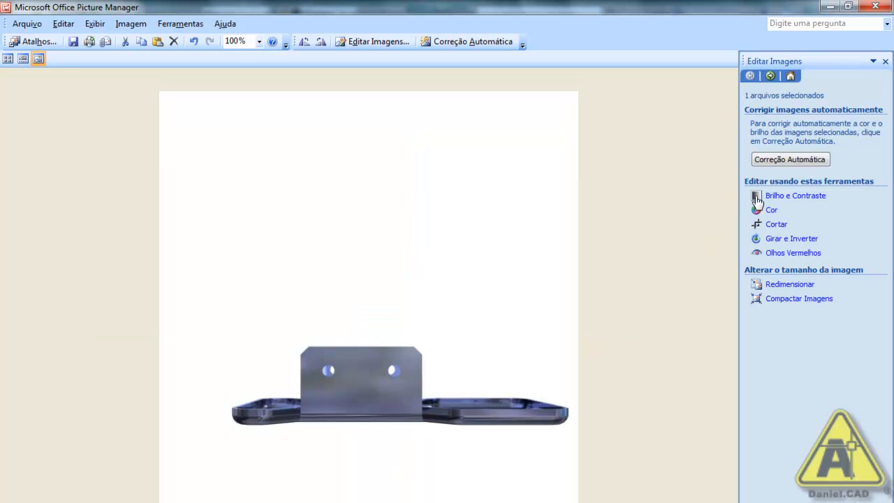
click(773, 225)
drag(370, 89, 351, 325)
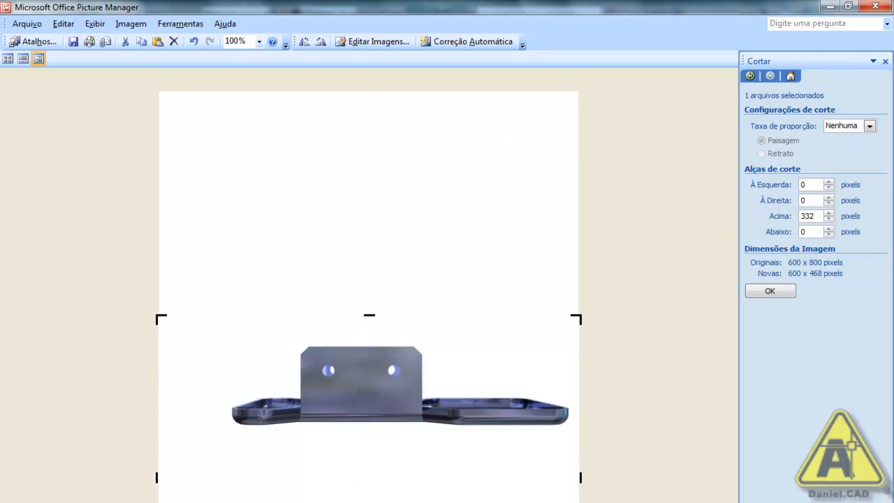
drag(384, 502, 386, 446)
click(767, 292)
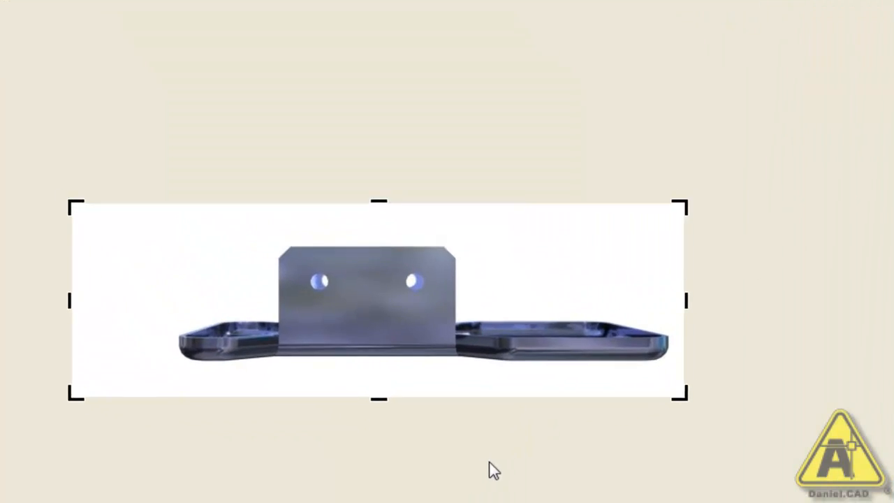
ctrl+scroll(239, 442, up, 5)
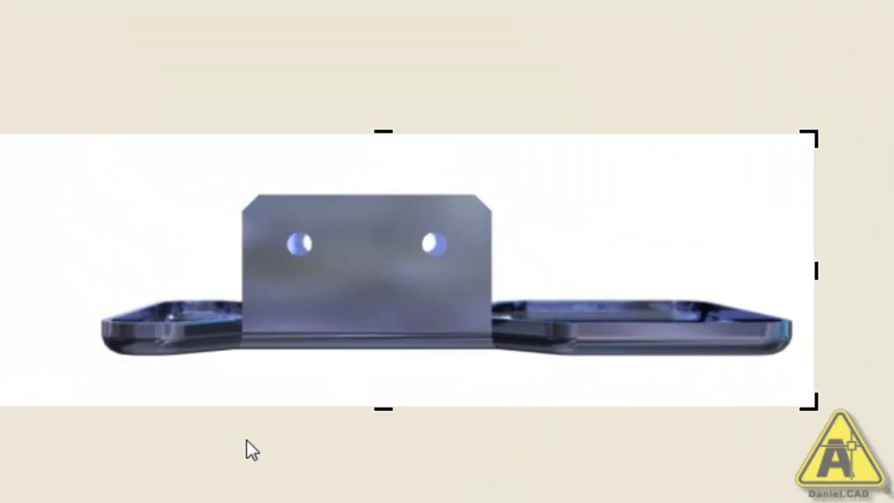
ctrl+scroll(250, 440, up, 1)
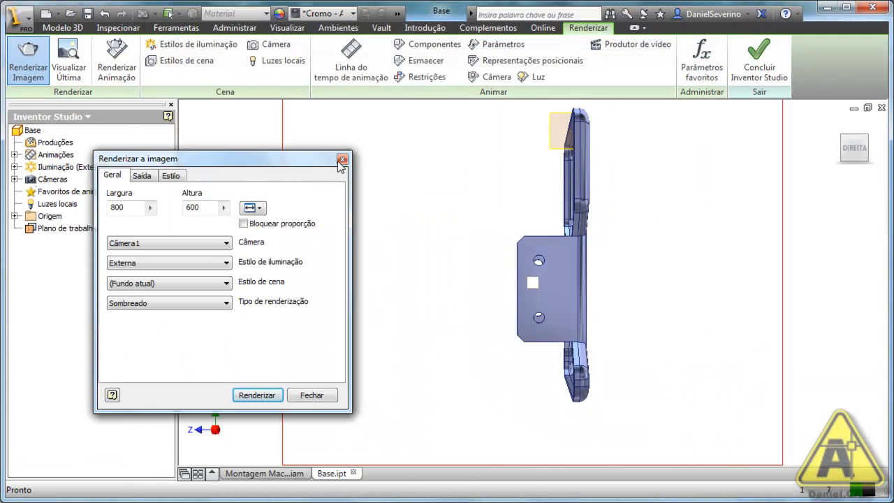
- Back in Inventor Studio, close the image render setup and show the Base in an upright perspective view from its narrow end
click(341, 160)
key(F6)
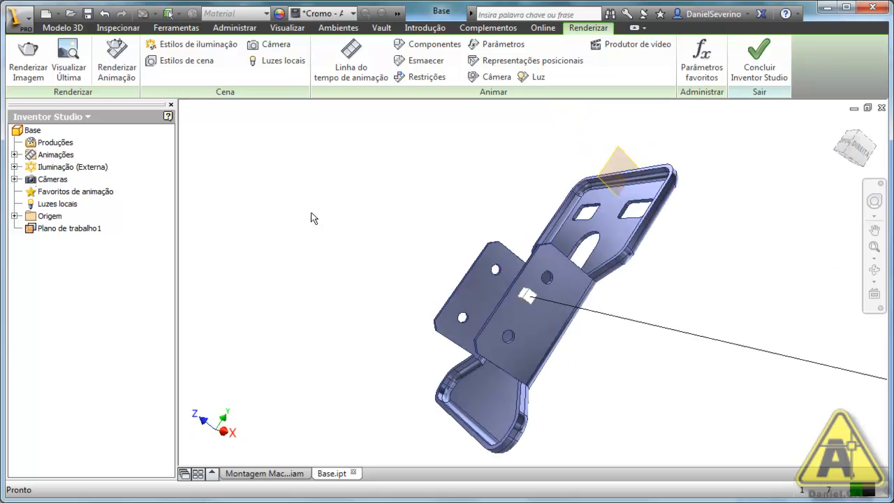
scroll(343, 248, down, 3)
middle_drag(346, 253, 357, 237)
scroll(357, 238, up, 3)
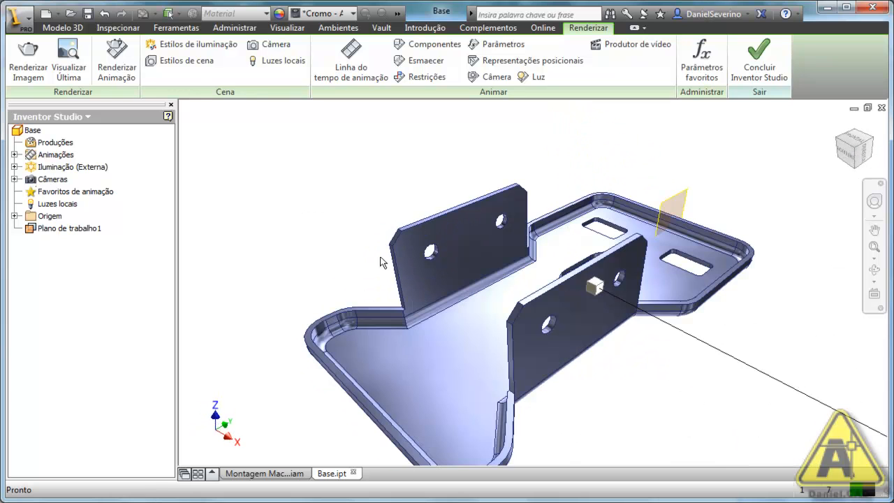
middle_drag(394, 265, 360, 222)
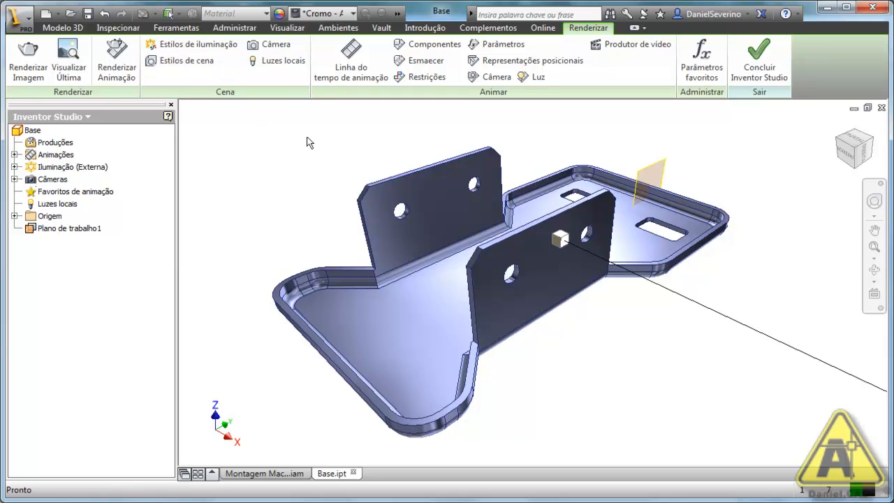
click(30, 74)
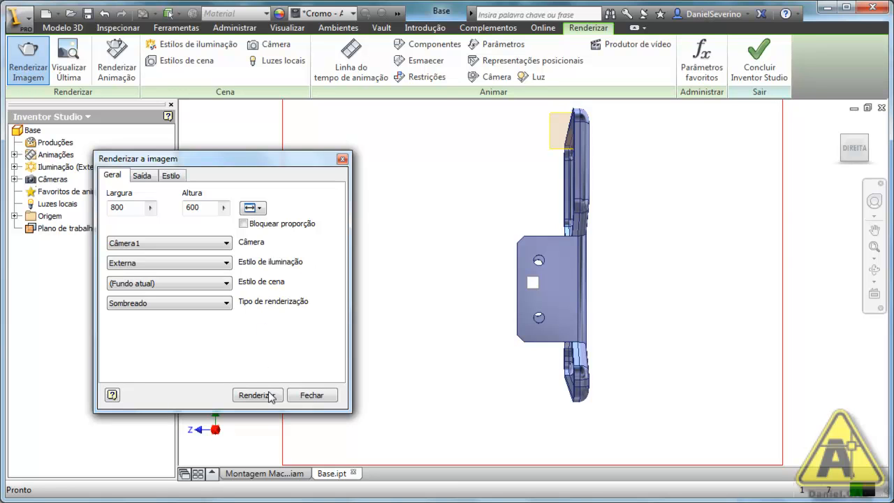
click(345, 160)
click(342, 159)
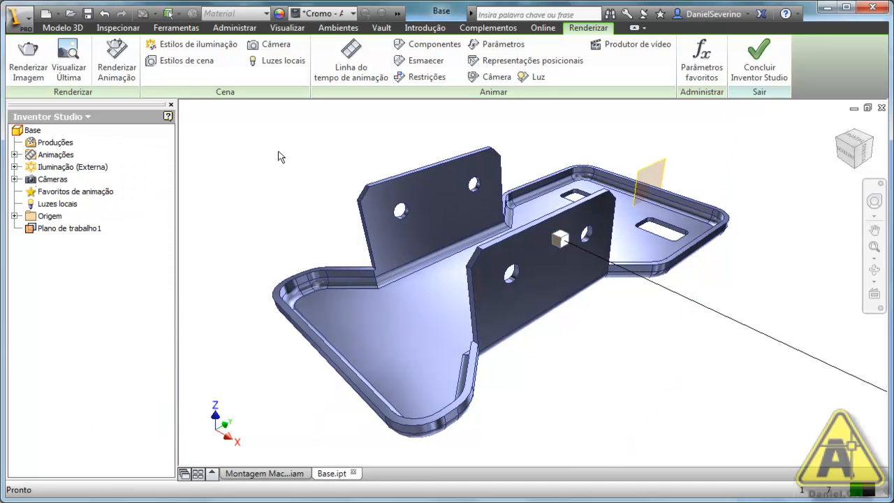
click(278, 46)
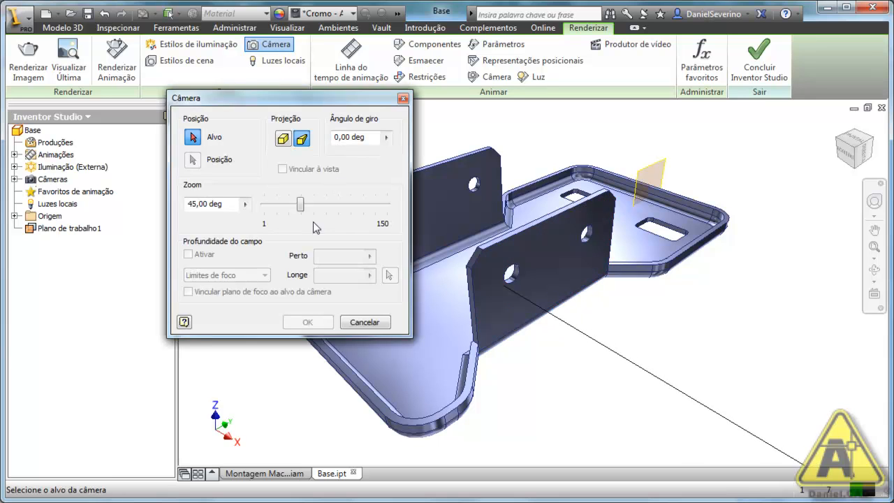
click(476, 238)
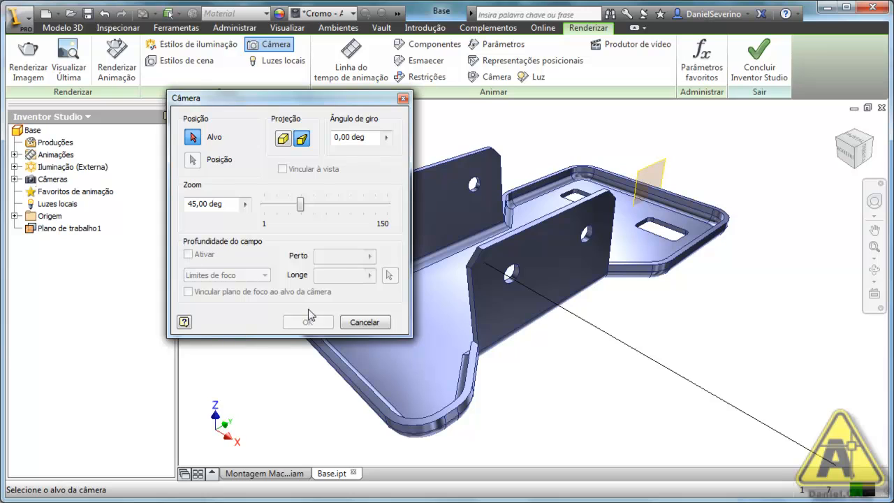
click(353, 323)
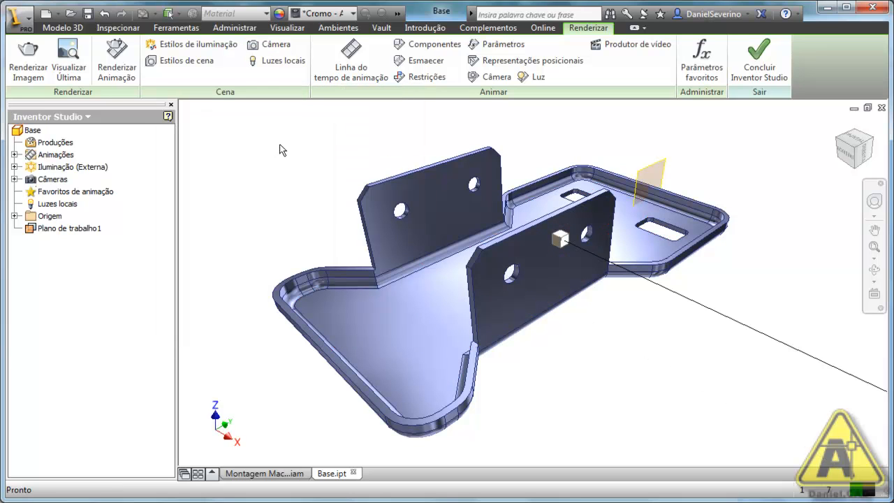